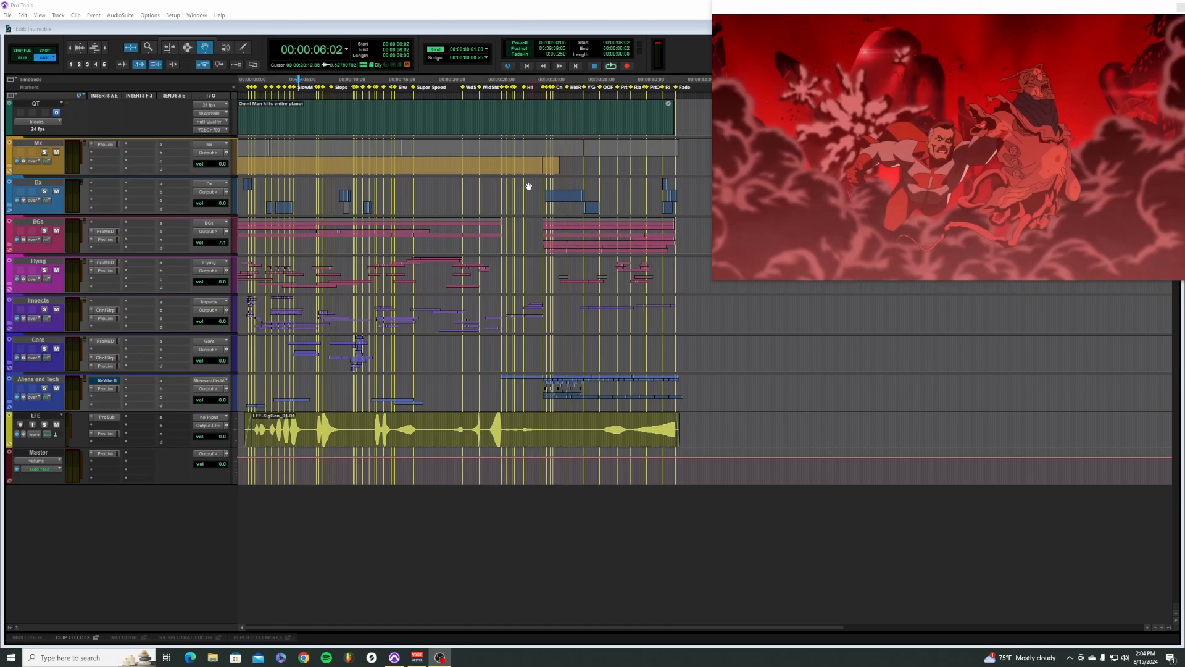
Step: Review the session layout by selecting the folder tracks from Mx through Aliens and Tech, and the LFE track with its clip
left_click(266, 138)
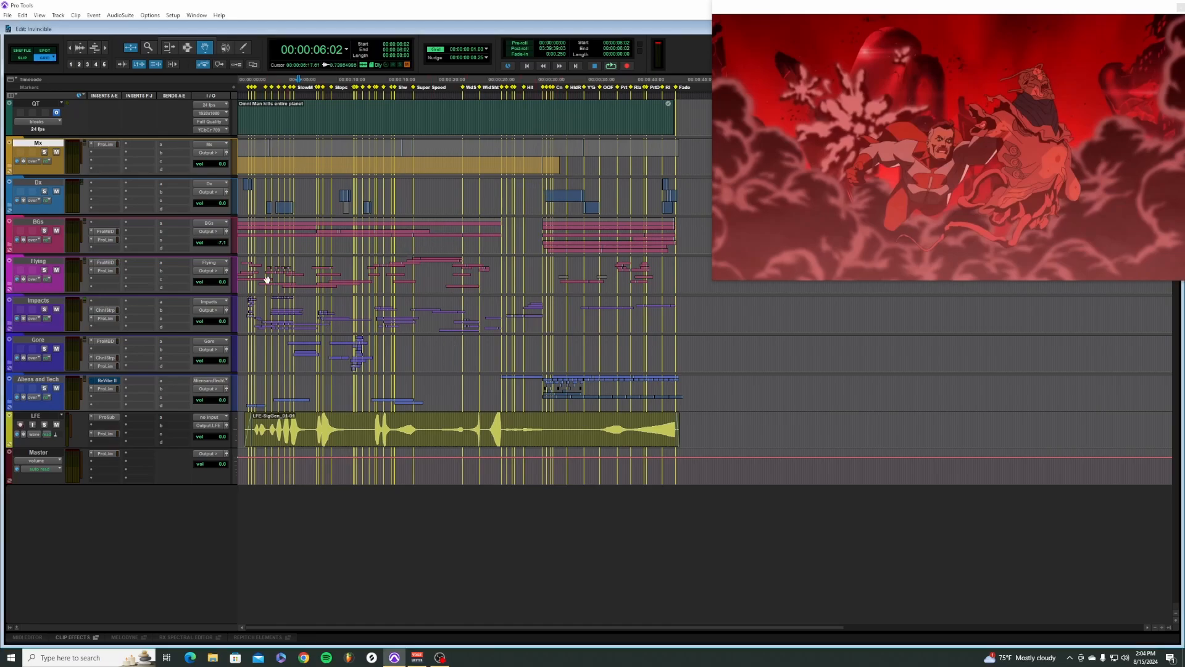
left_click(50, 379, "shift")
left_click(46, 418)
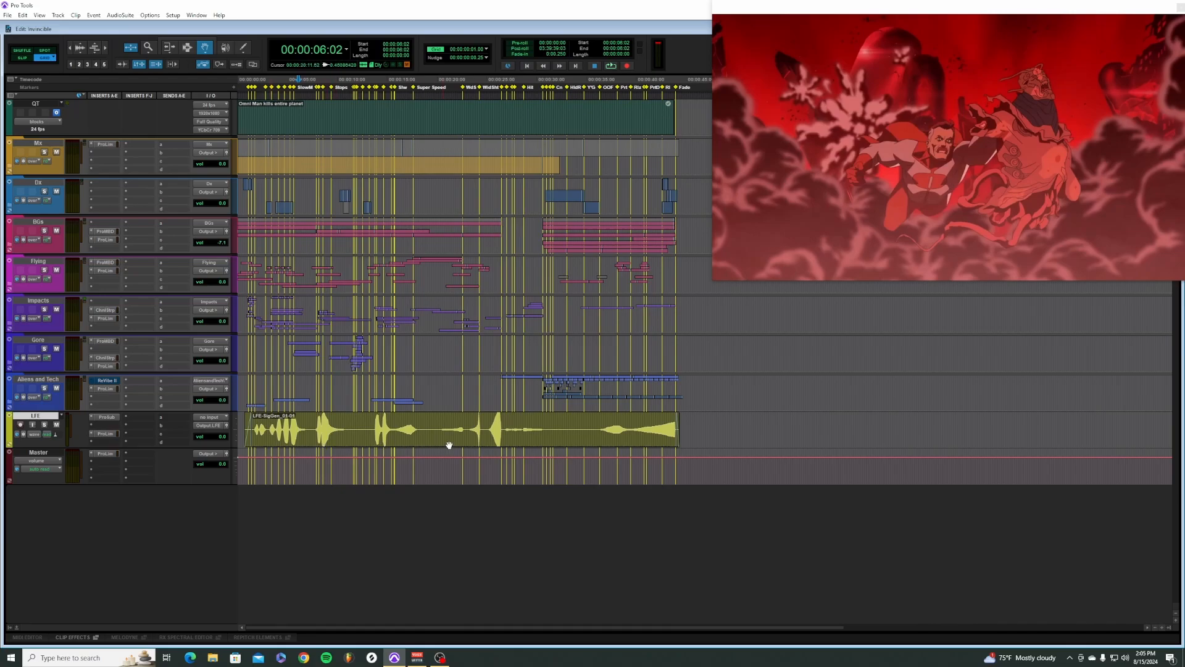
left_click(611, 432)
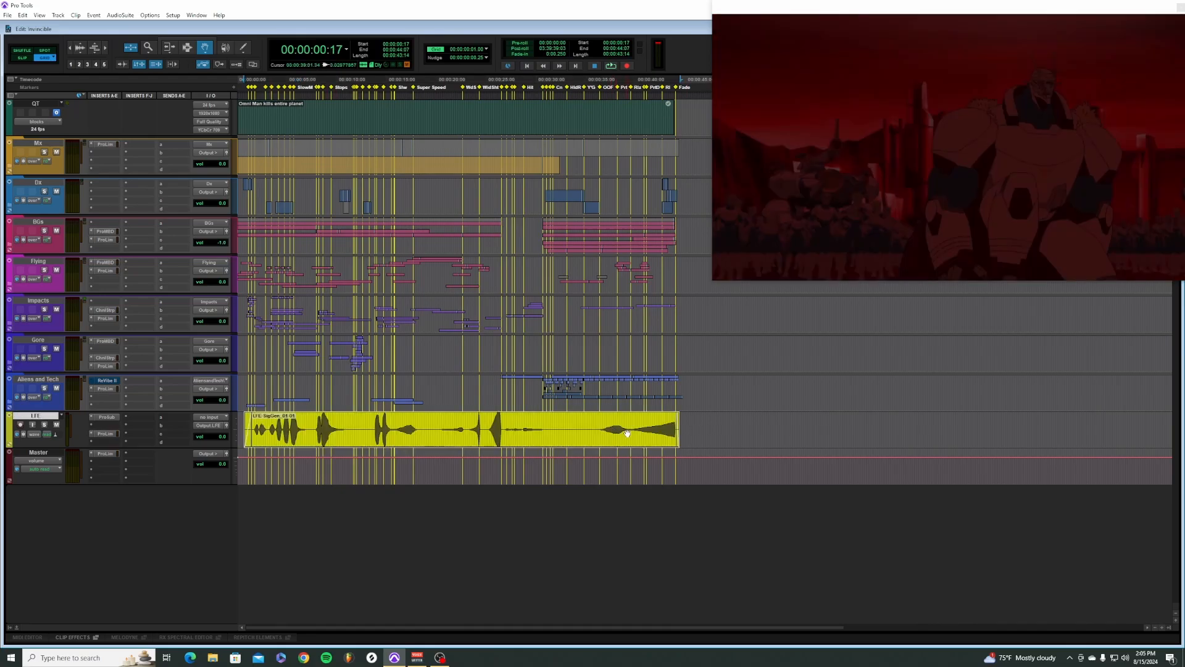
left_click(721, 439)
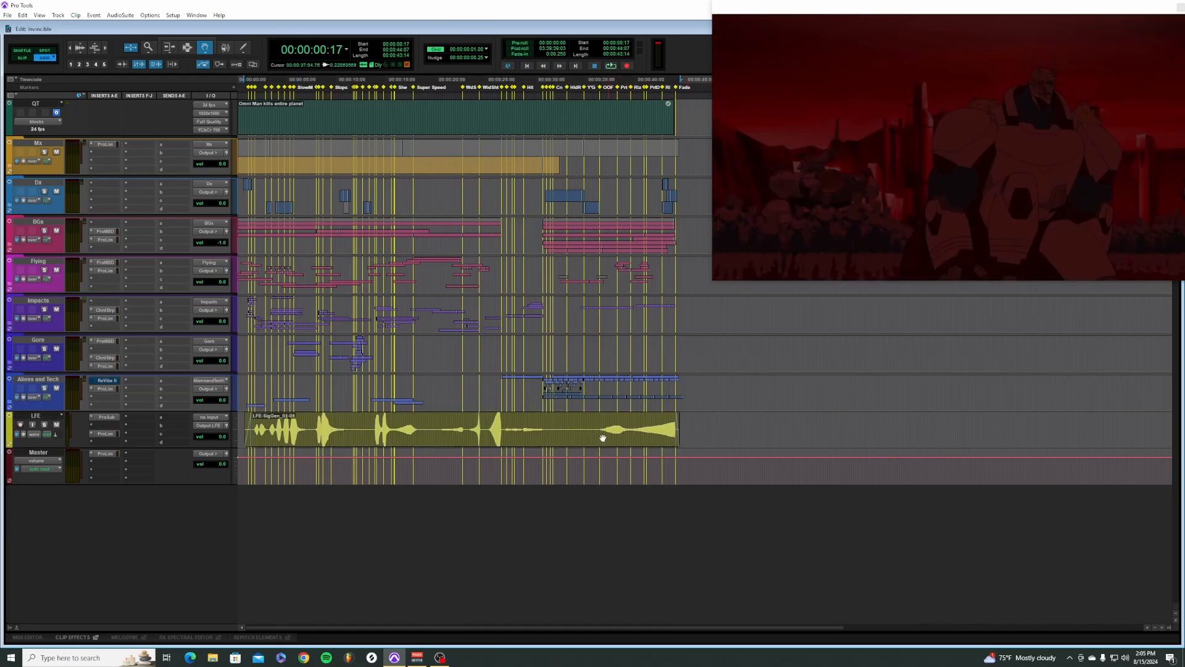
left_click(577, 436)
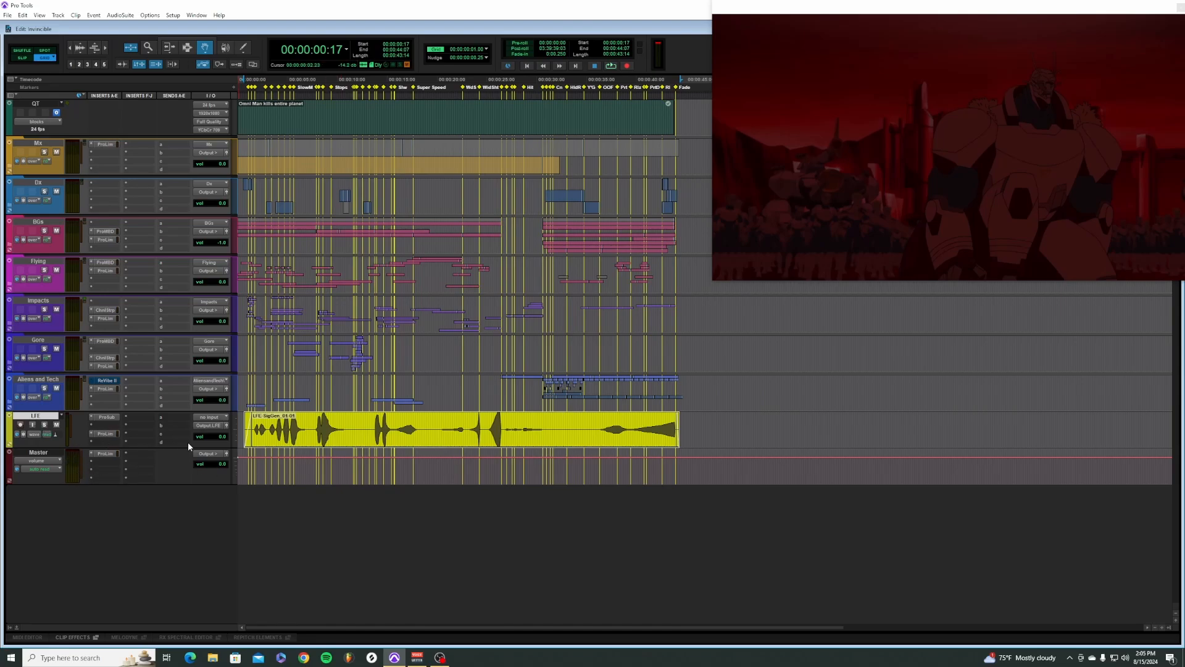
left_click(723, 434)
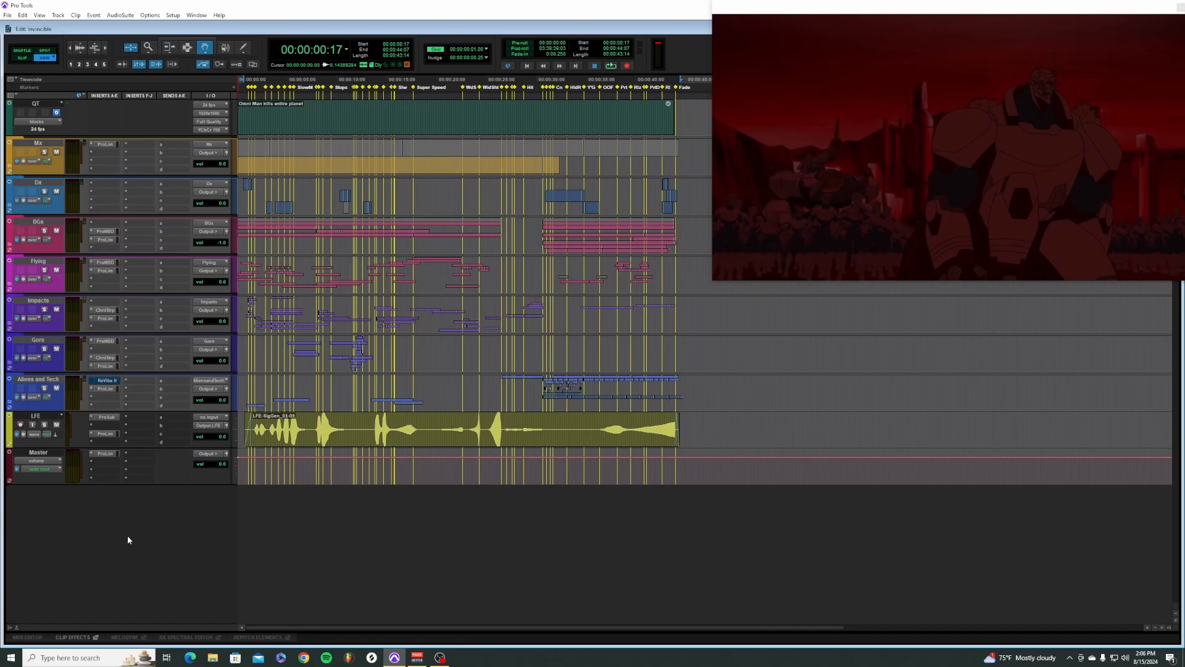
Step: Hide the LFE track in the edit window, leaving the track list closed
left_click(8, 628)
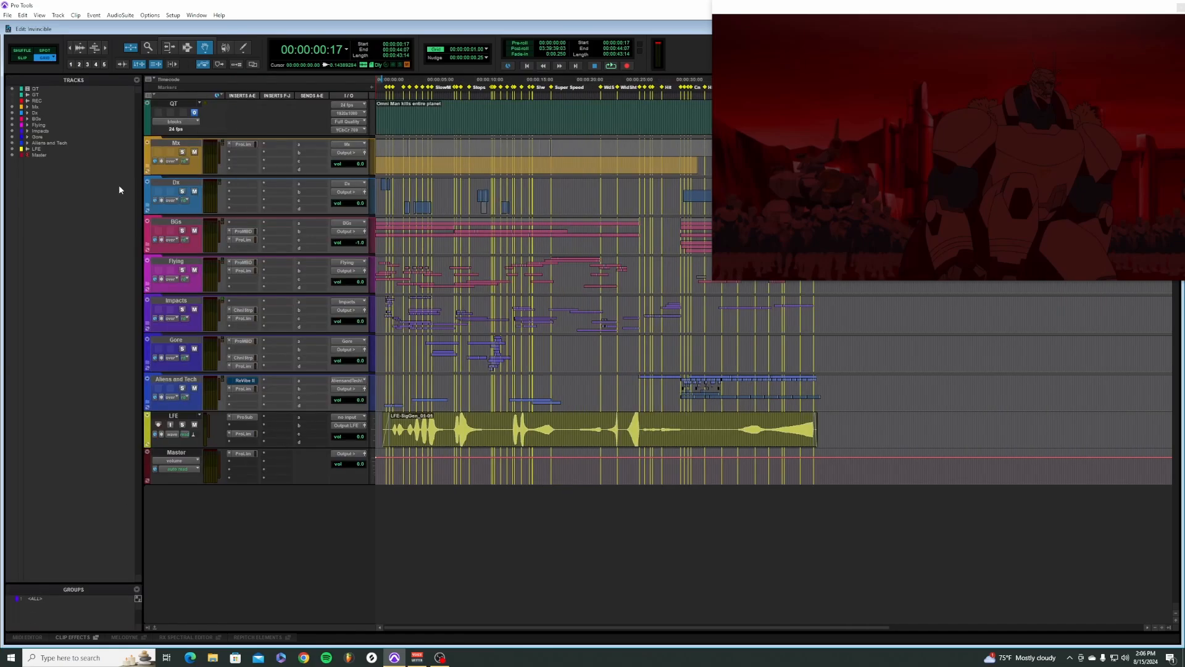
left_click(11, 149)
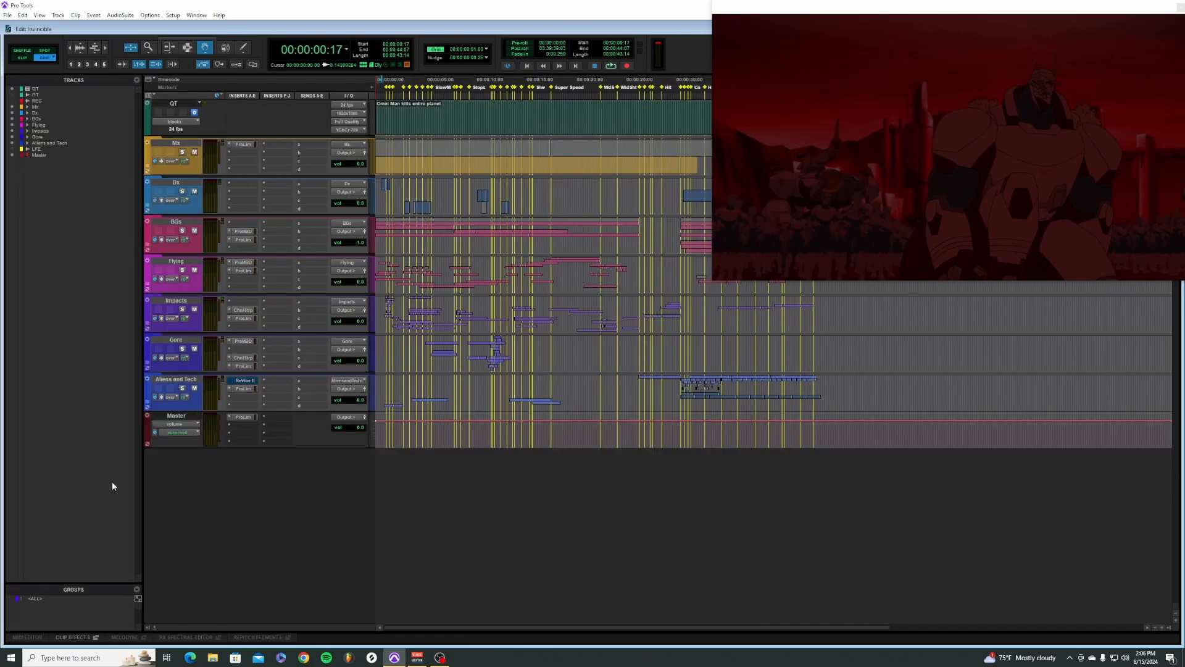
left_click(147, 625)
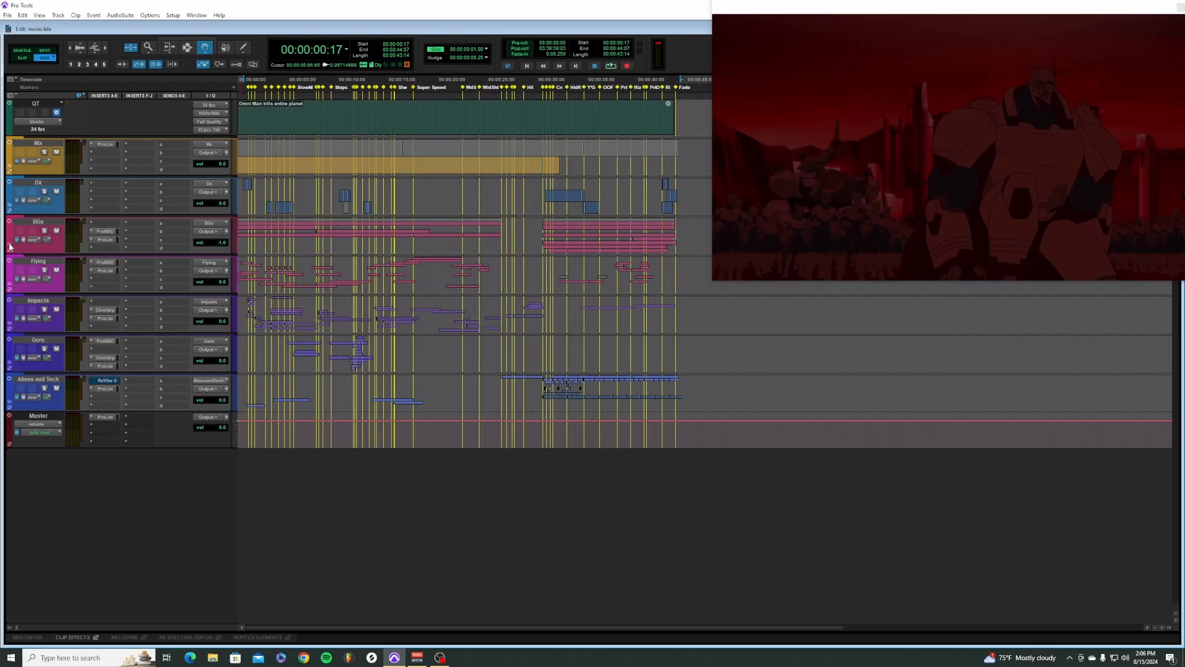
Step: Solo the BGs folder track and expand it to show its individual background tracks
left_click(43, 231)
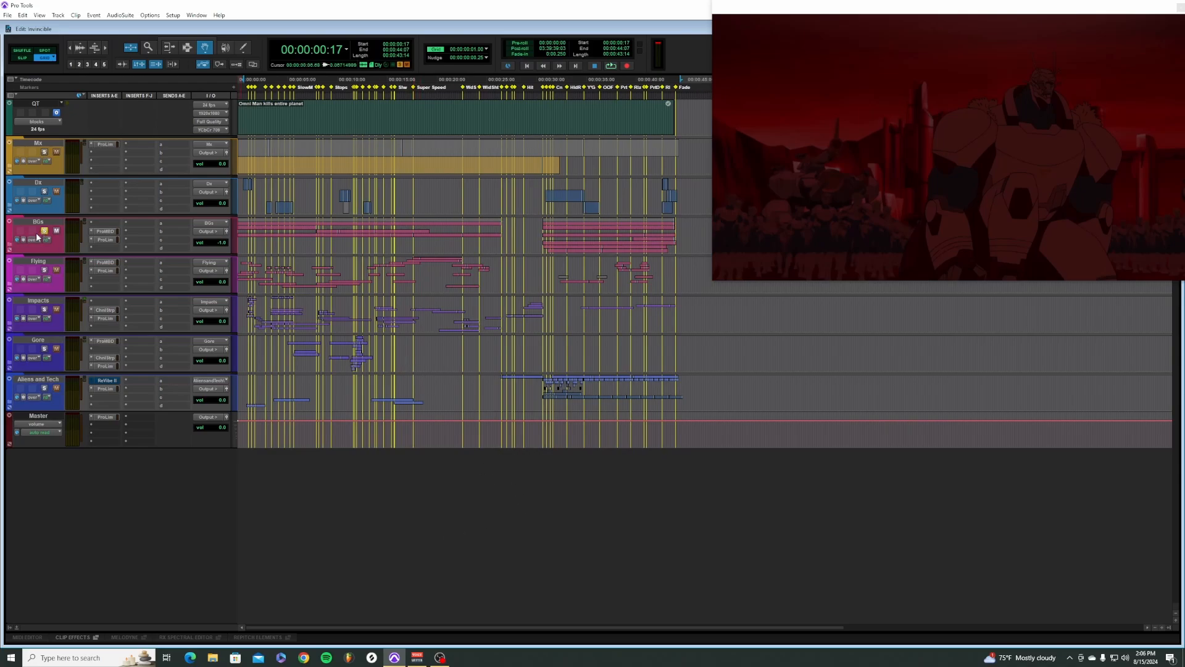
left_click(8, 248)
key("ctrl+]")
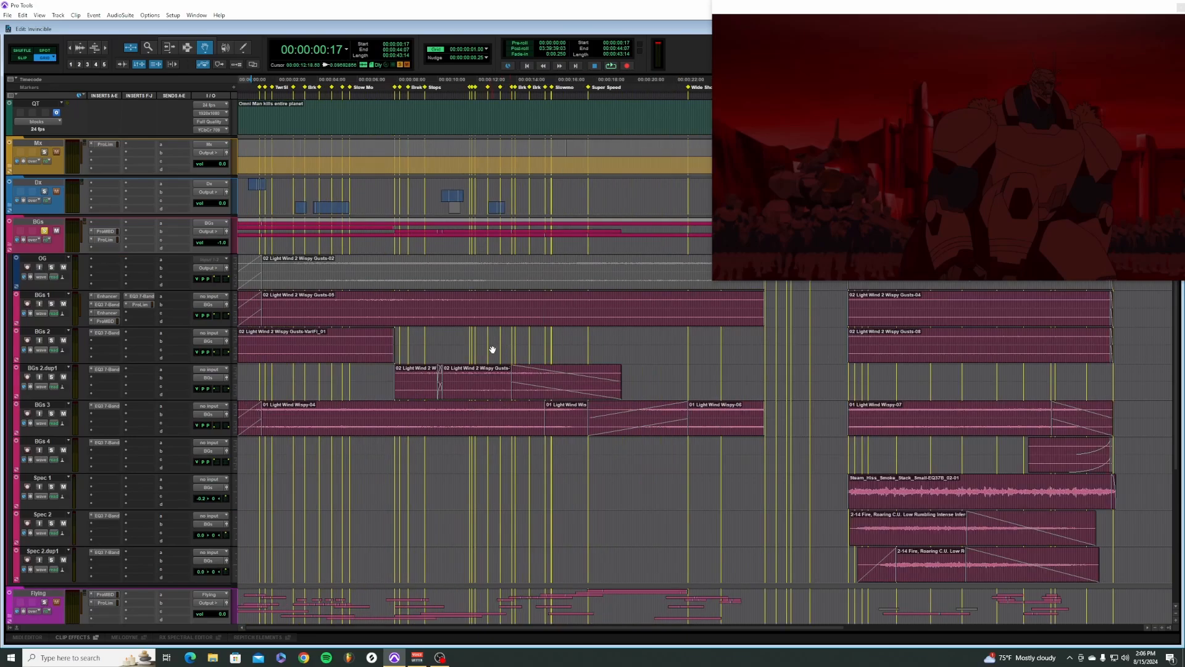
key("ctrl+[")
Step: Solo the OG track inside BGs, select both of its wind clips and play them from the start
left_click(319, 273)
left_click(52, 268)
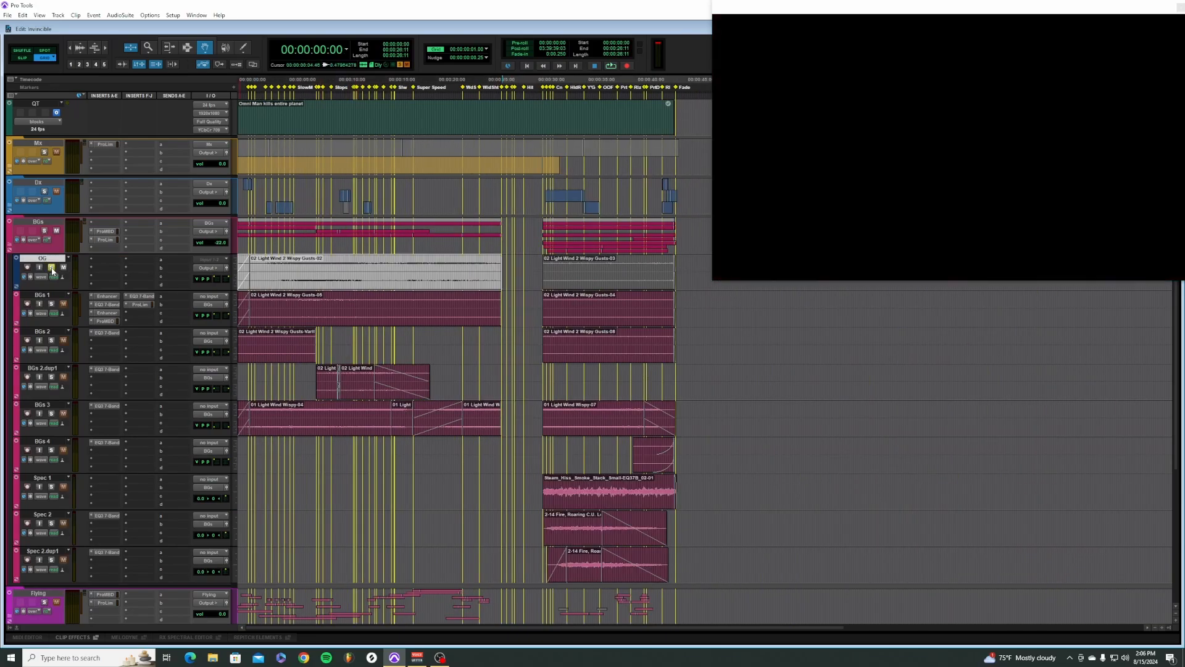
left_click(545, 282, "shift")
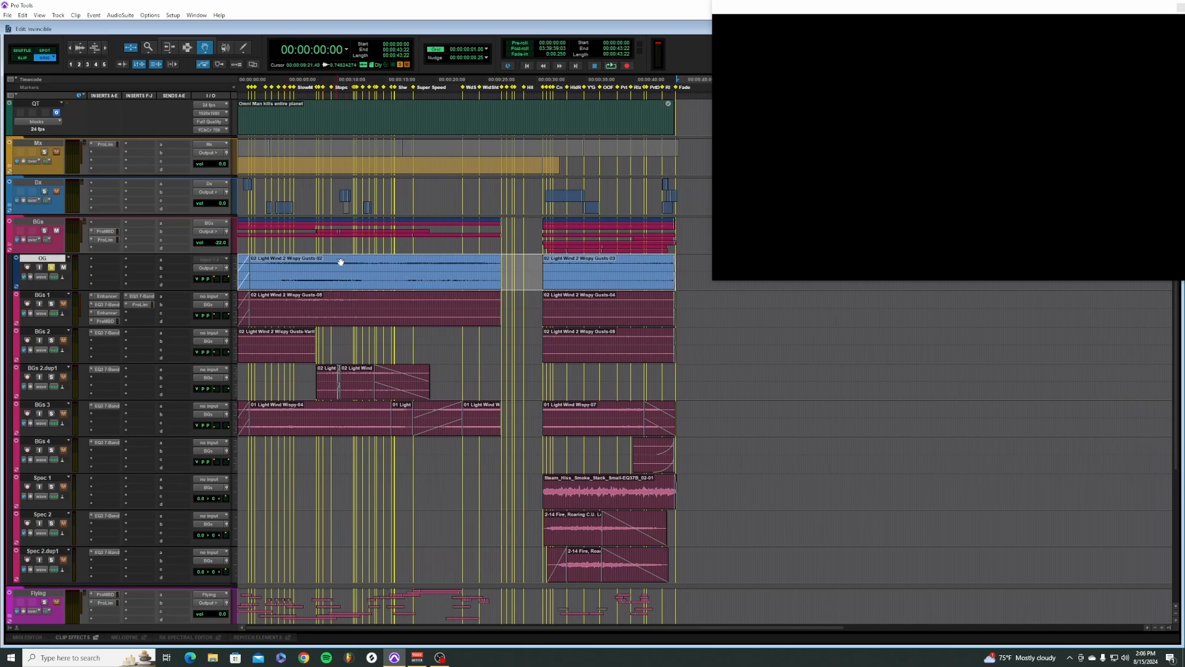
key("space")
Step: Solo the BGs 1 track and play its processed wind from the start
left_click(294, 302)
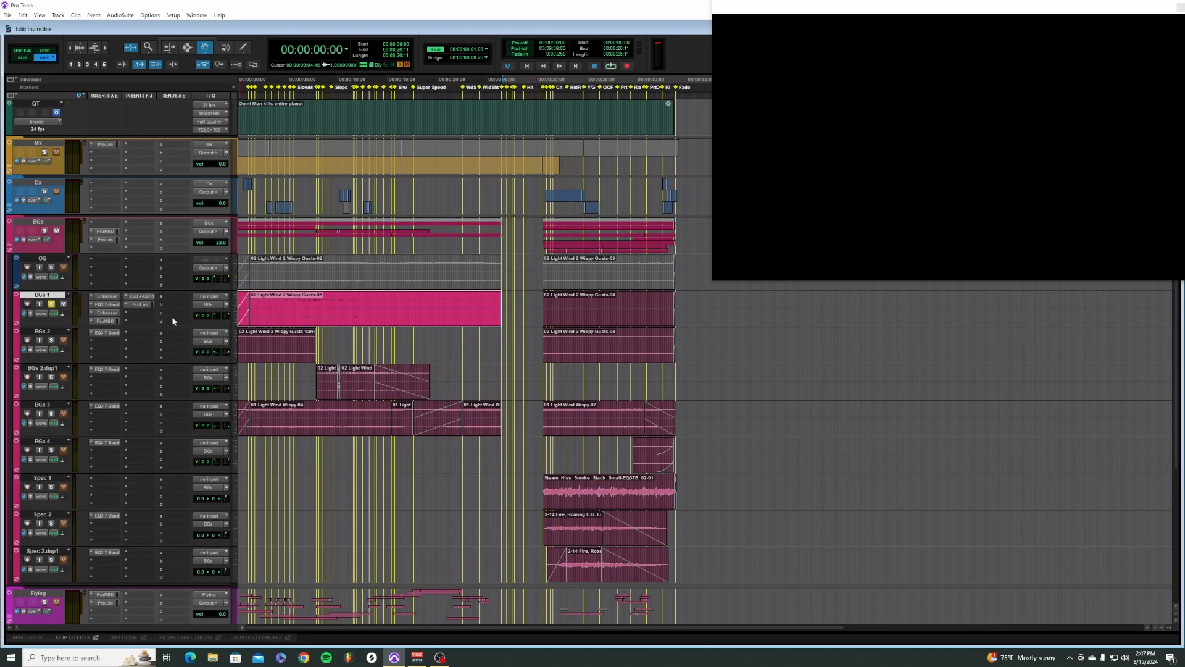
left_click(508, 323)
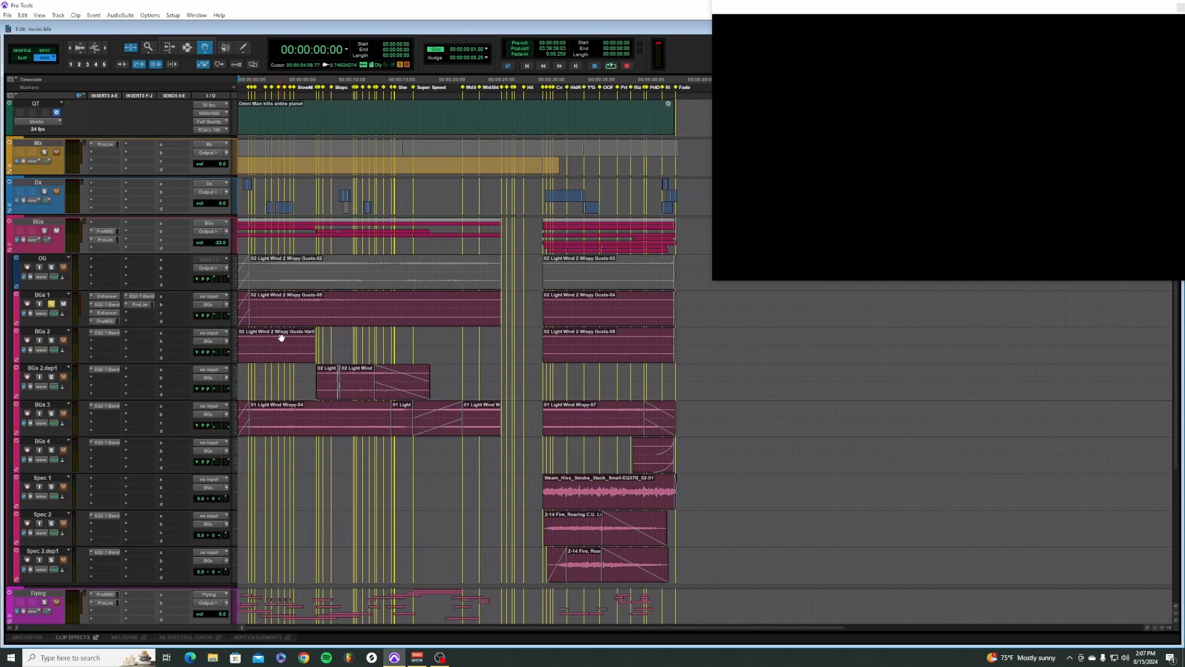
key("space")
key("space")
key("space")
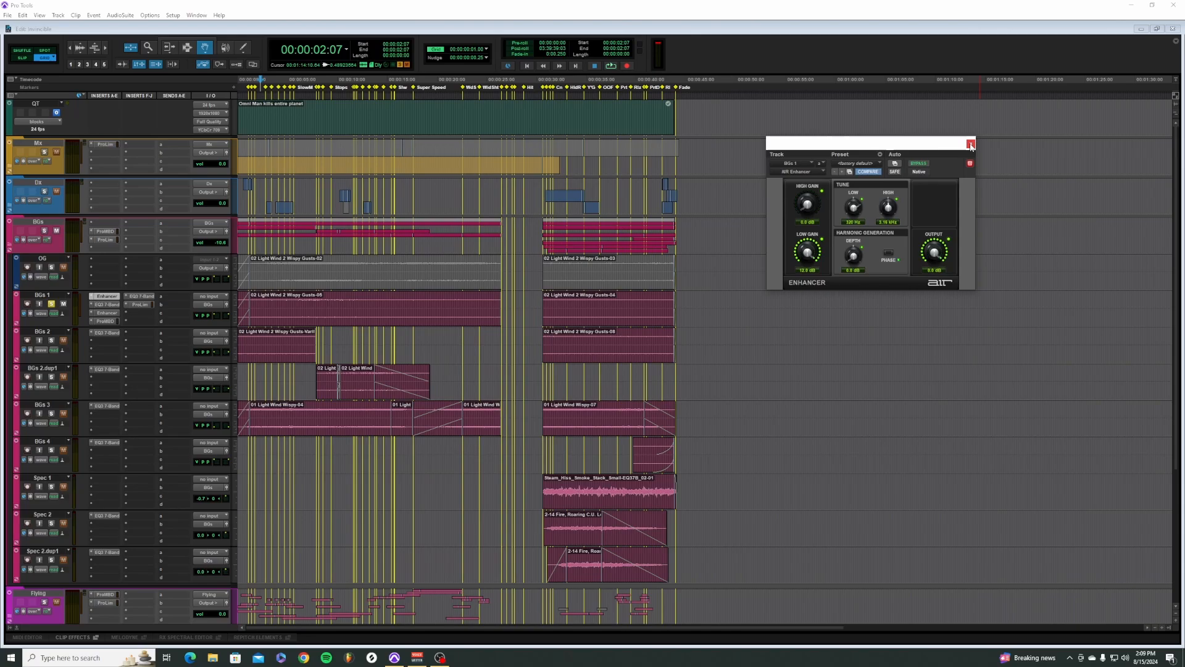
Step: Close the Enhancer on BGs 1 and play back with its first EQ3 7-Band open below the video
left_click(970, 144)
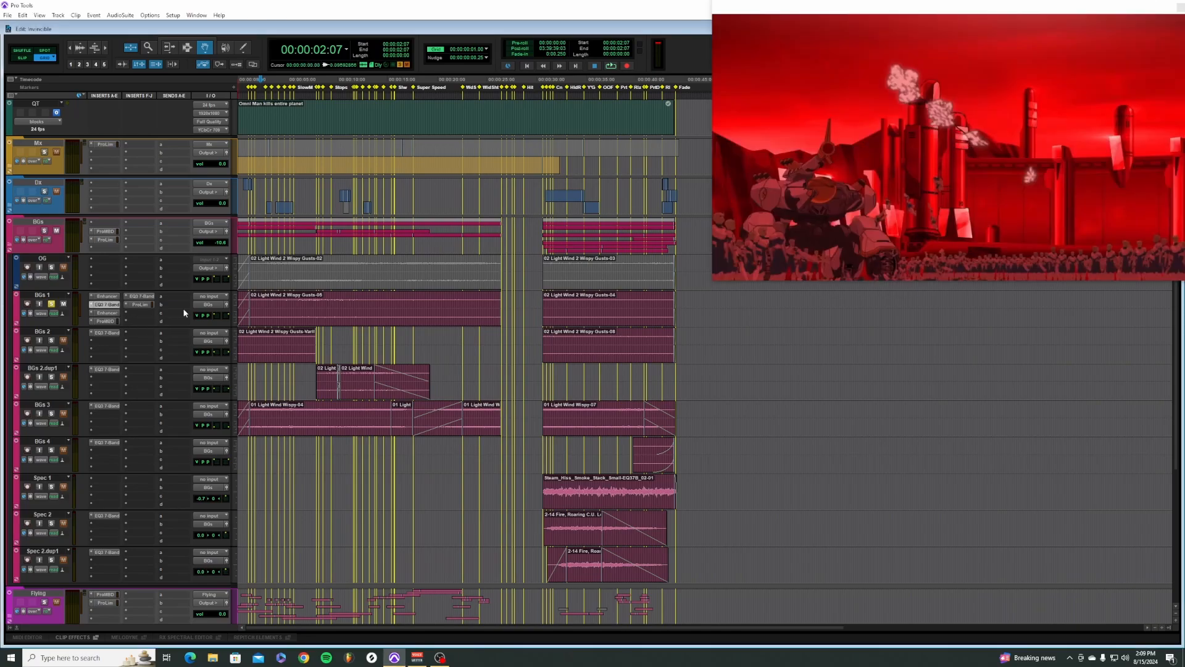
key("space")
left_click(105, 304)
left_click_drag(416, 196, 745, 322)
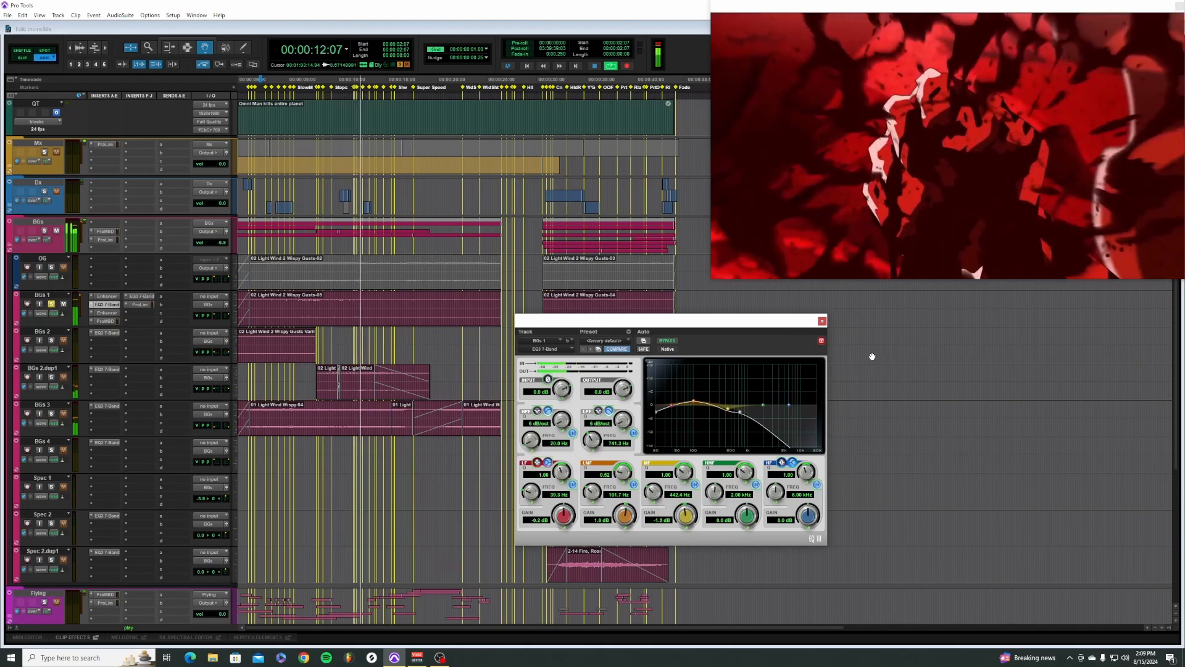
Step: Stop playback and check the BGs 1 EQ automation at 00:00:10:16, 00:00:09:02 and around the slow-motion marker
key("space")
left_click(346, 86)
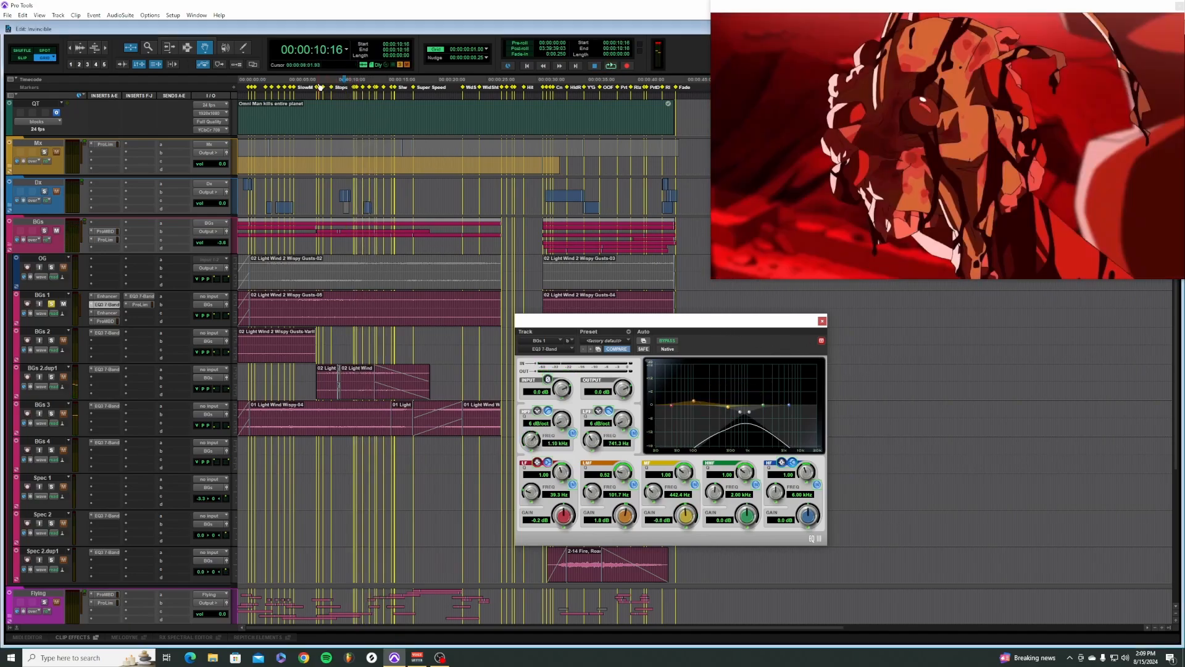
left_click(328, 87)
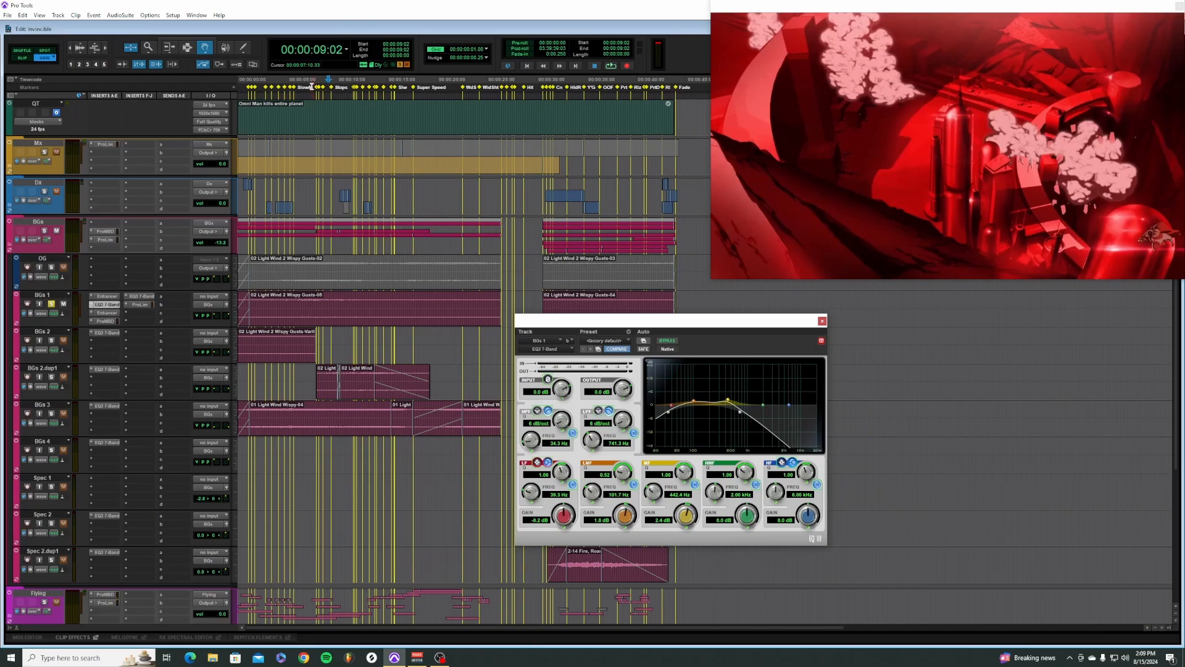
left_click_drag(308, 86, 320, 82)
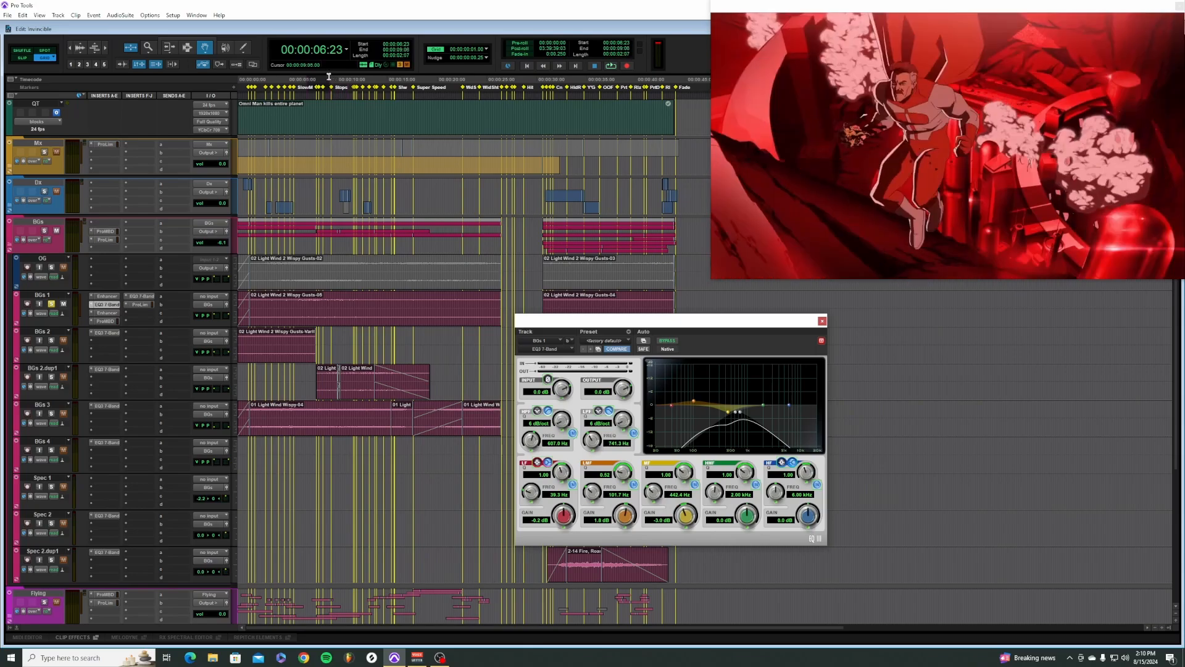
Step: Play the BGs 1 wind from about 00:00:06:20 while watching the EQ automation move
left_click_drag(346, 75, 312, 73)
key("space")
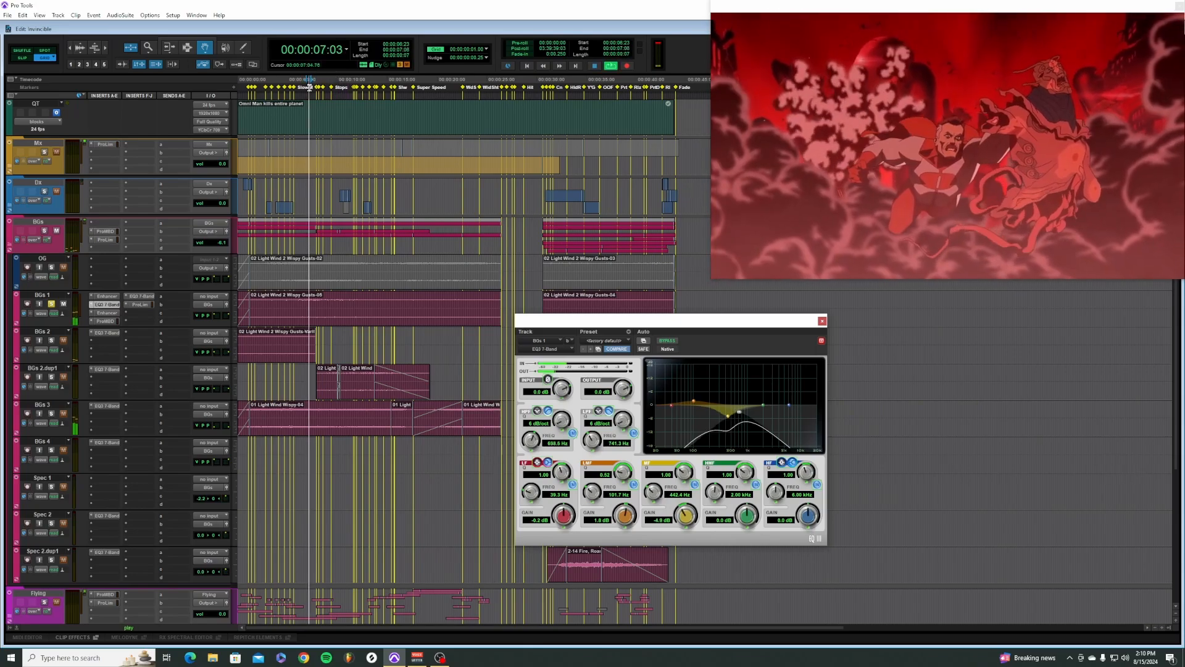
left_click(306, 80)
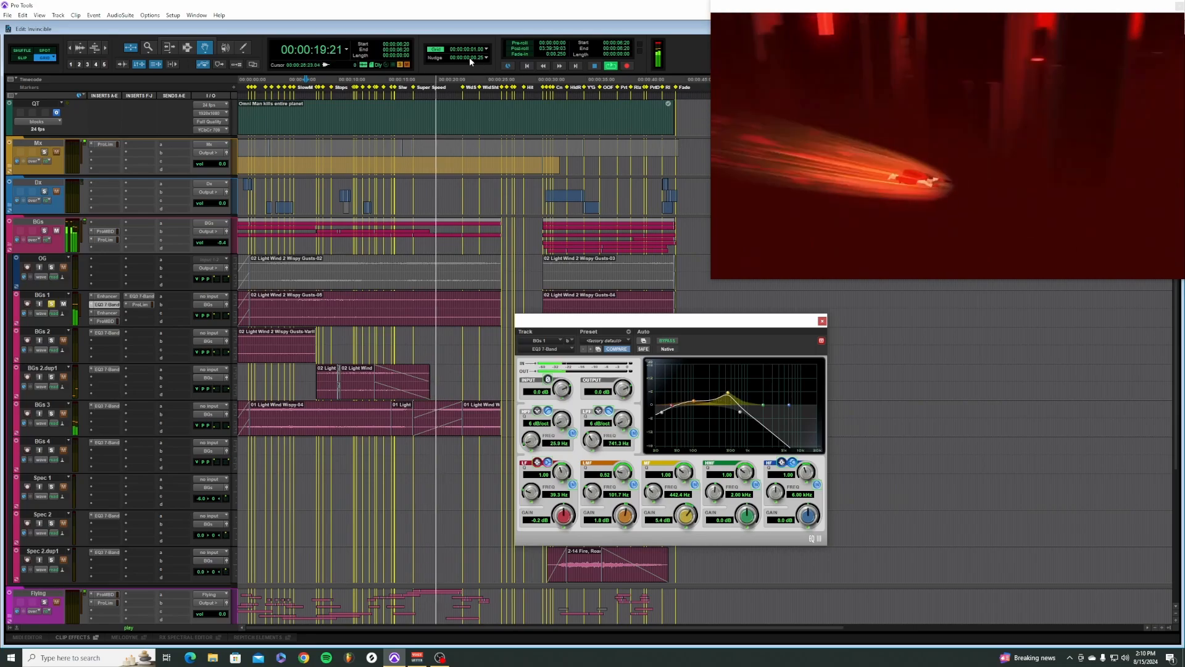
key("space")
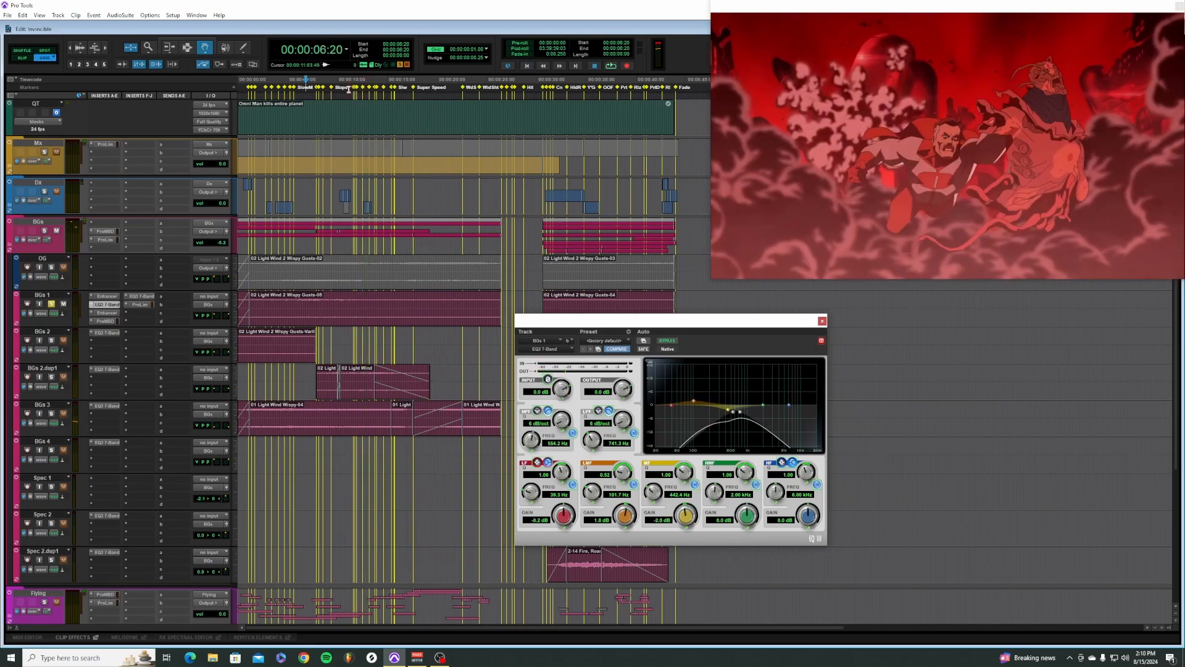
Step: Check the BGs 1 EQ automation from 00:00:10:22, play from 00:00:16:11, and close the EQ
left_click(382, 90)
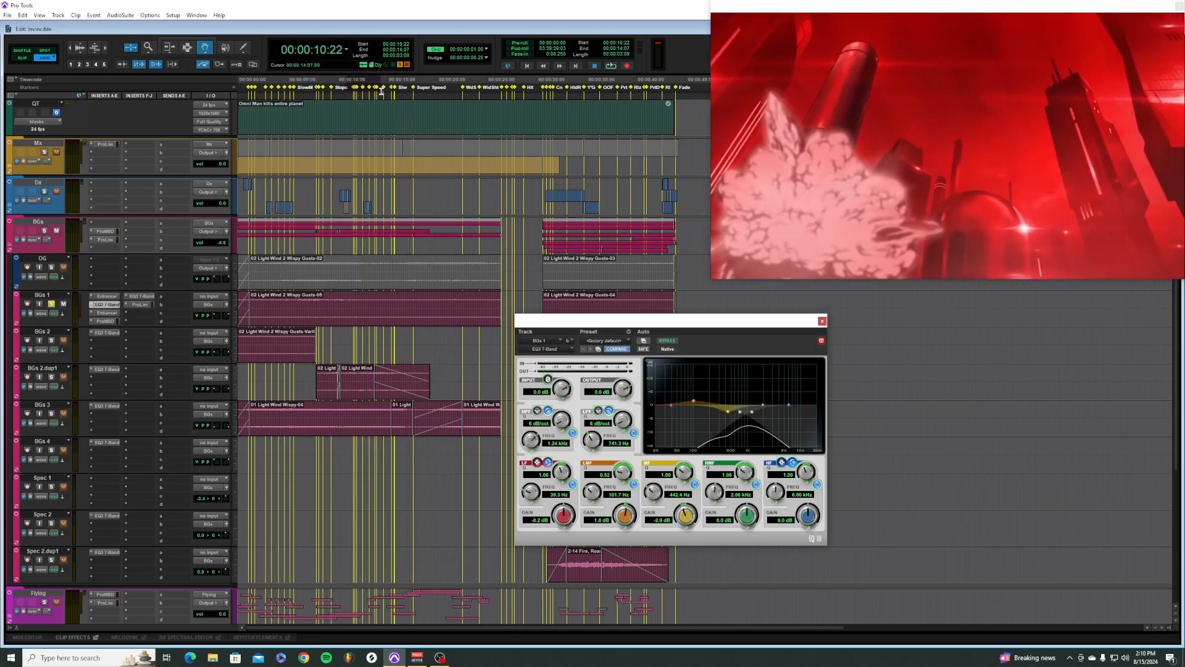
mouse_move(381, 92)
left_mouse_down()
mouse_move(432, 94)
mouse_move(402, 81)
left_mouse_up()
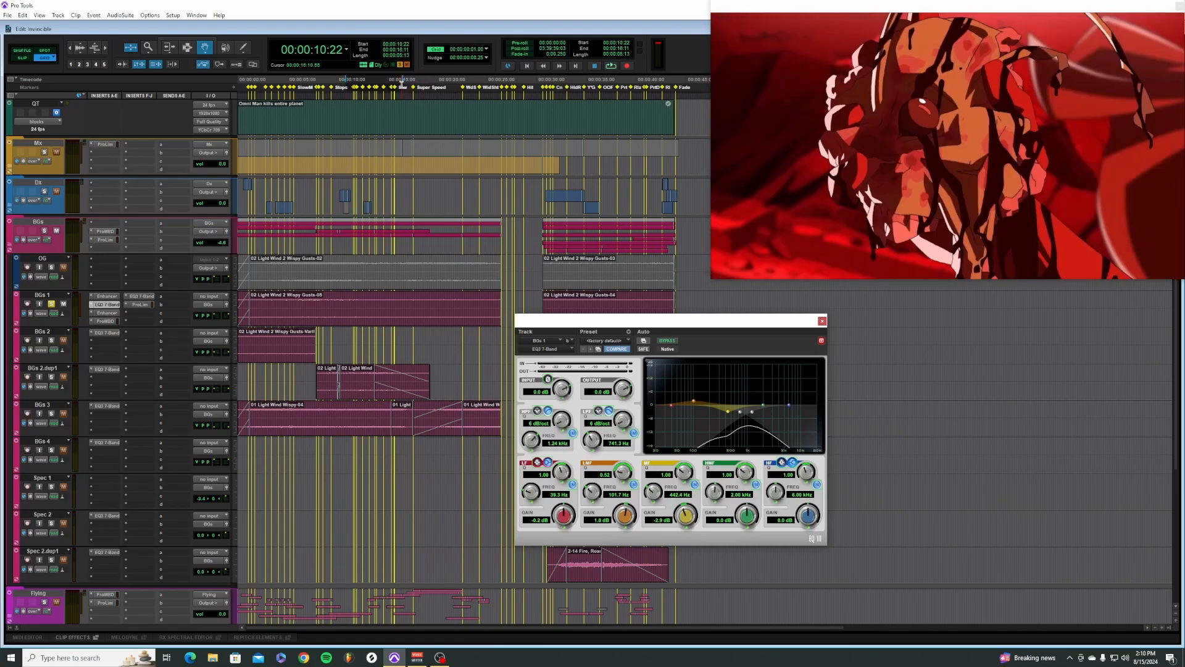
left_click(402, 81)
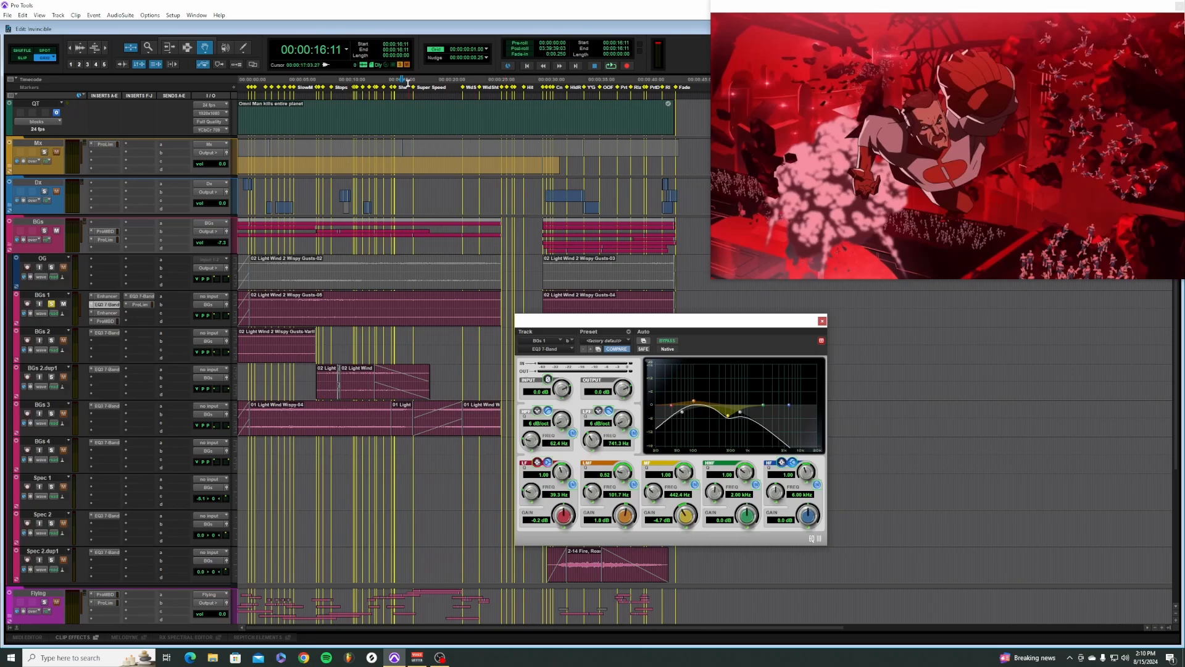
key("space")
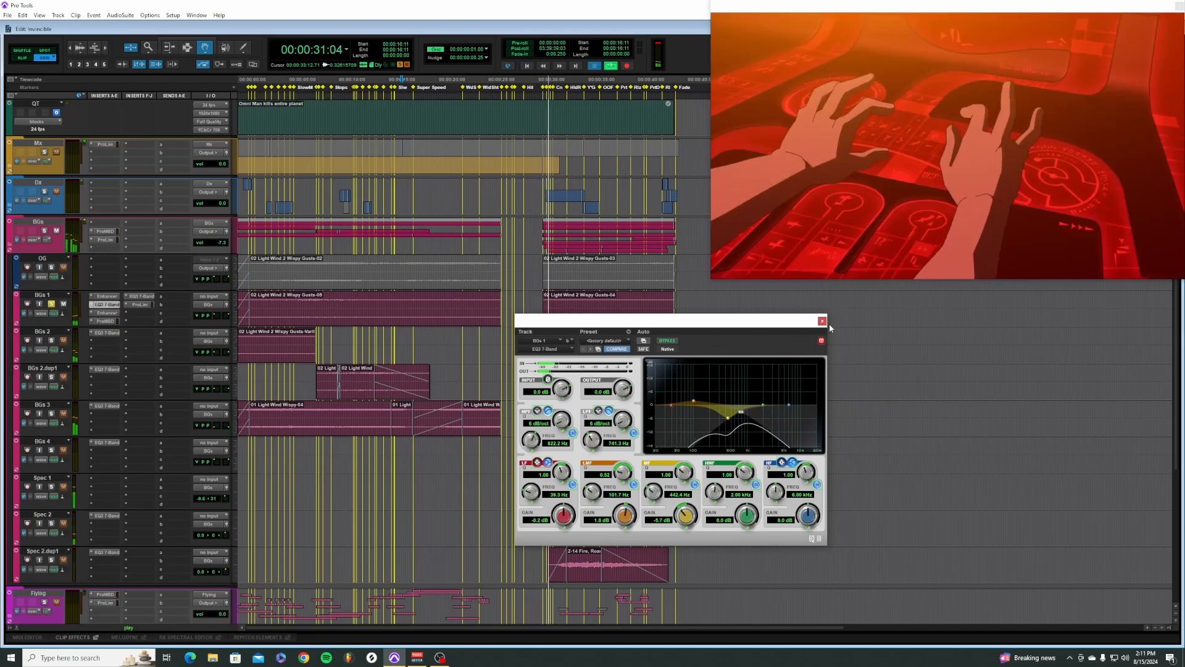
left_click(822, 320)
key("space")
Step: Scrub through the Super Speed section from 00:00:19:04 to the space shot and return to 00:00:20:06
left_click(428, 88)
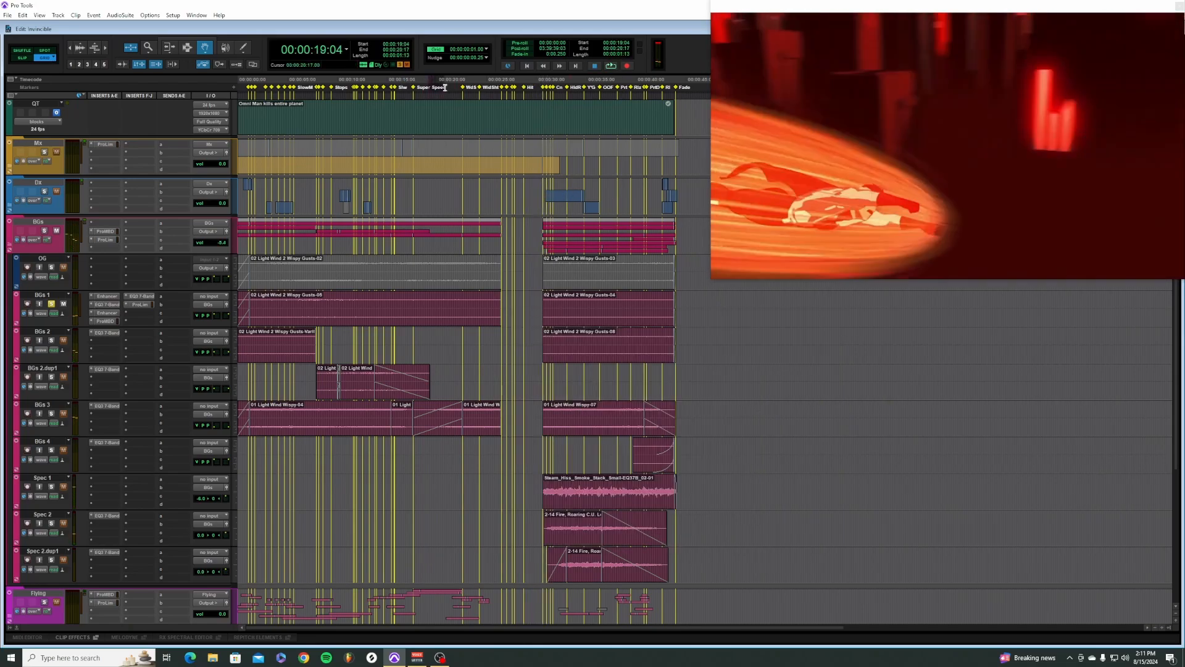
left_click_drag(466, 87, 505, 82)
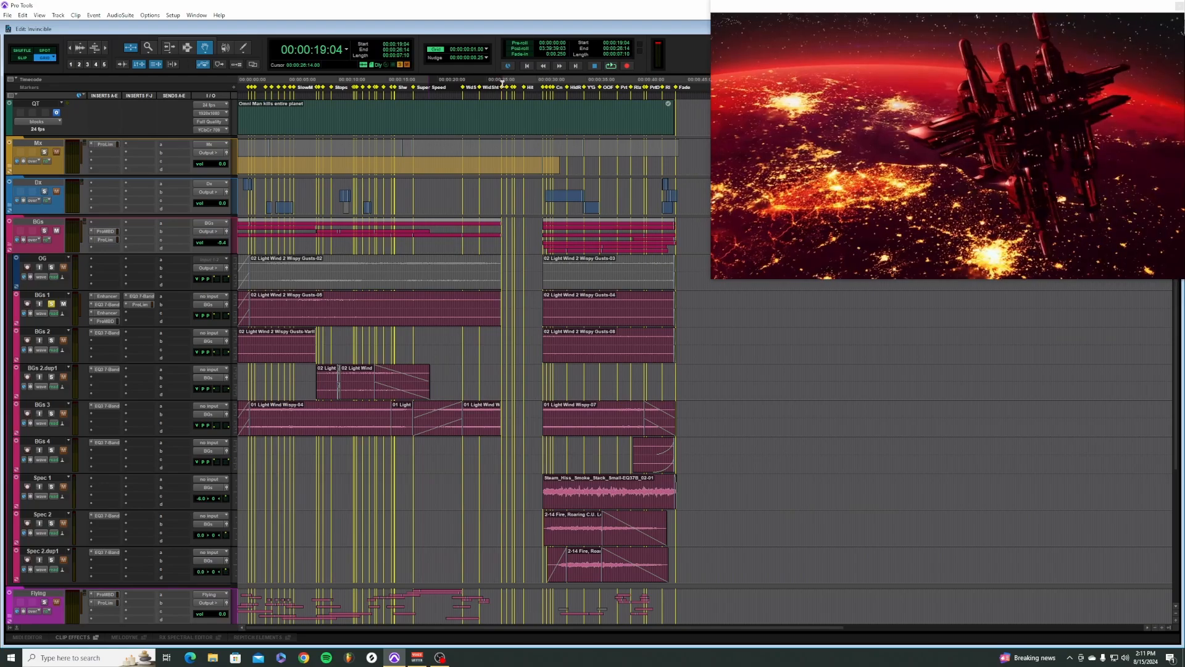
left_click(439, 89)
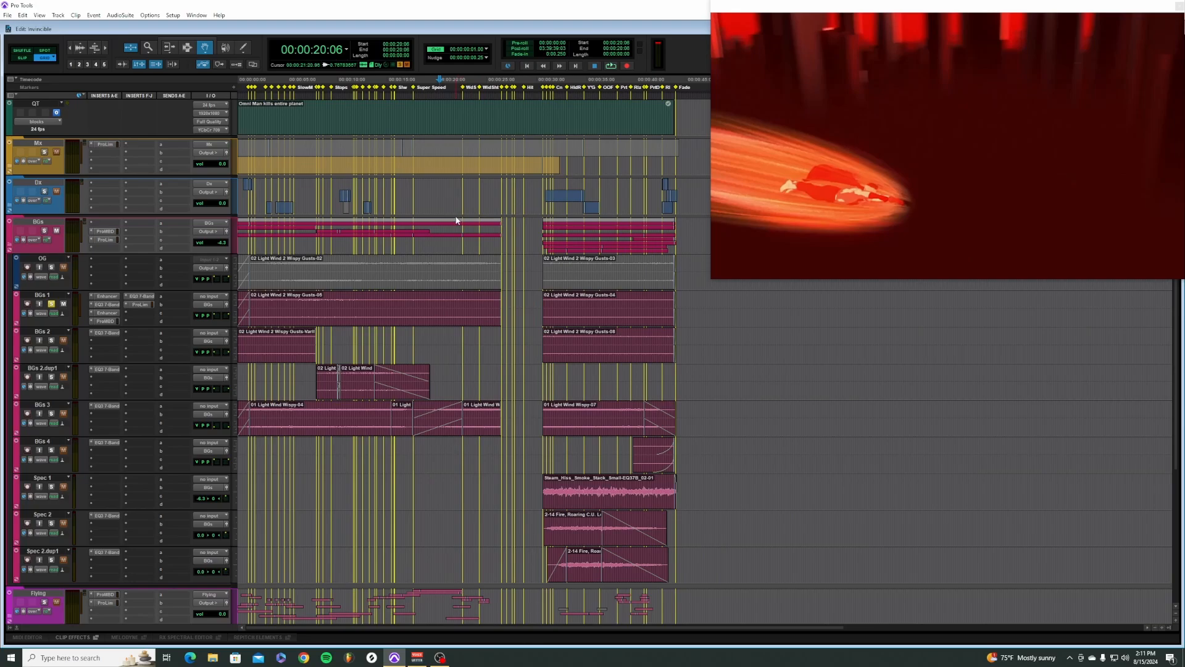
Step: Highlight both wind clips on BGs 1 and clear the selection
left_click(400, 316)
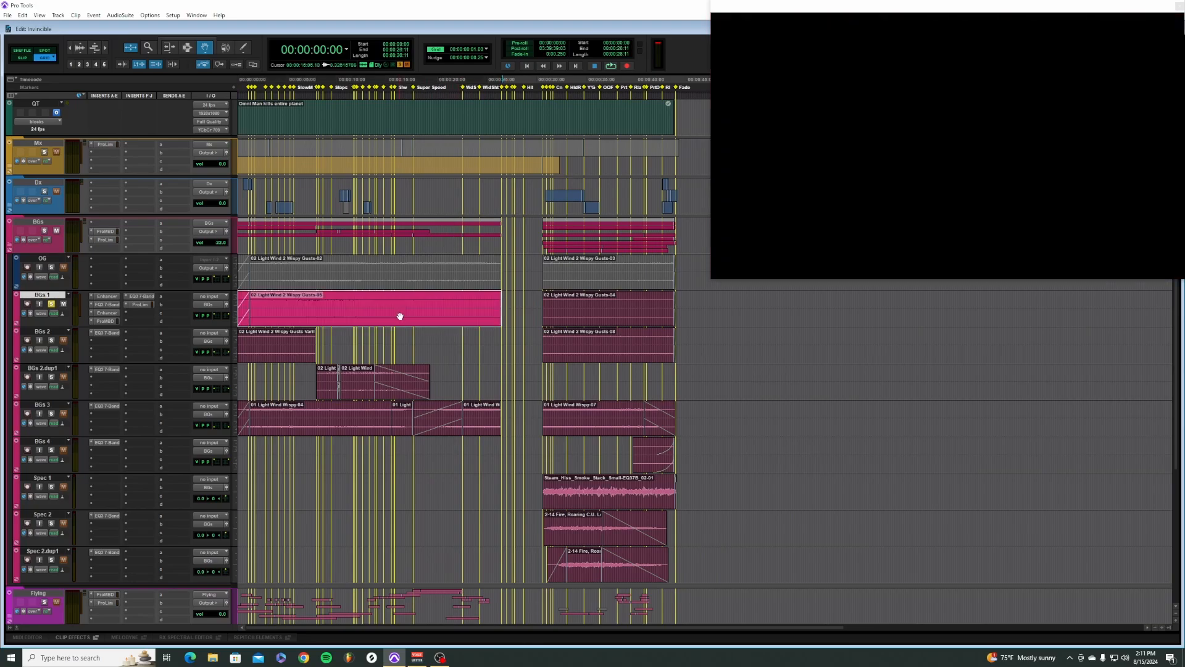
left_click(607, 301, "shift")
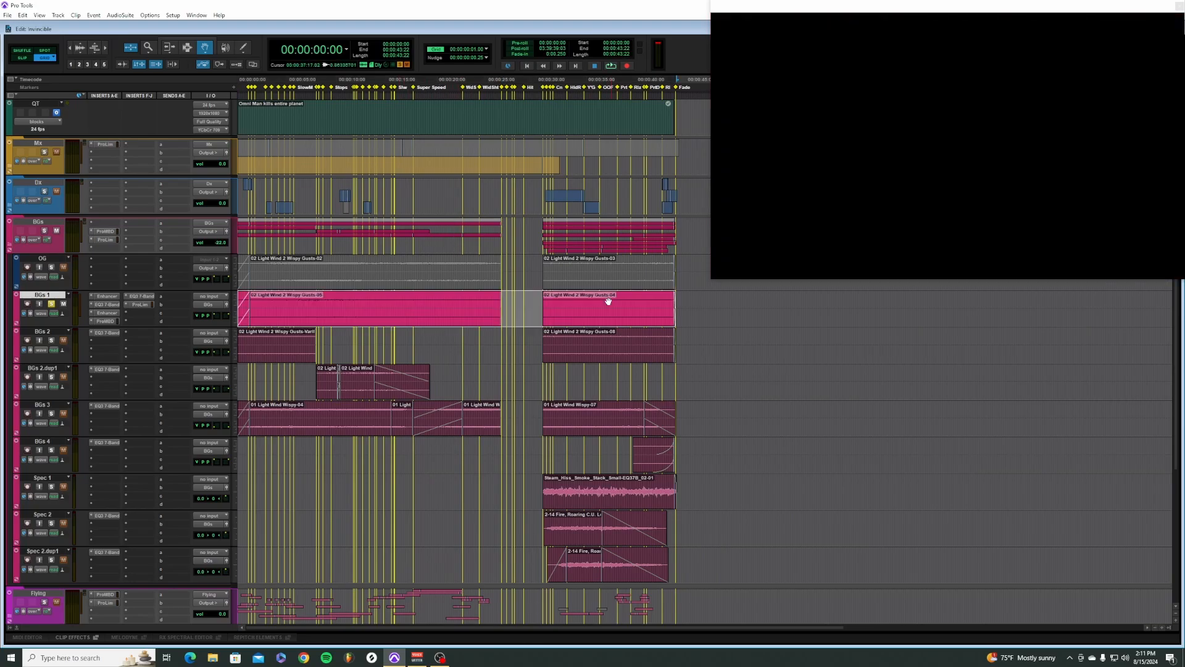
left_click(749, 311)
Step: Solo BGs 2, BGs 2.dup1 and BGs 3 in place of BGs 1, and play them from the start
scroll(275, 347, "down", 2)
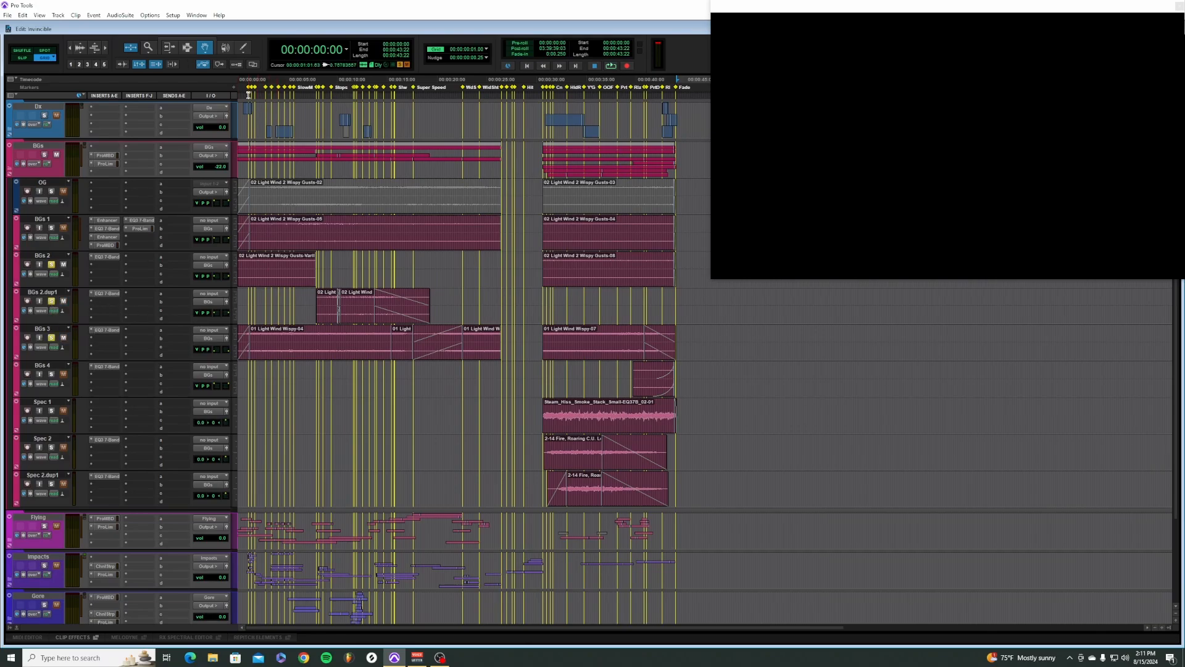
key("space")
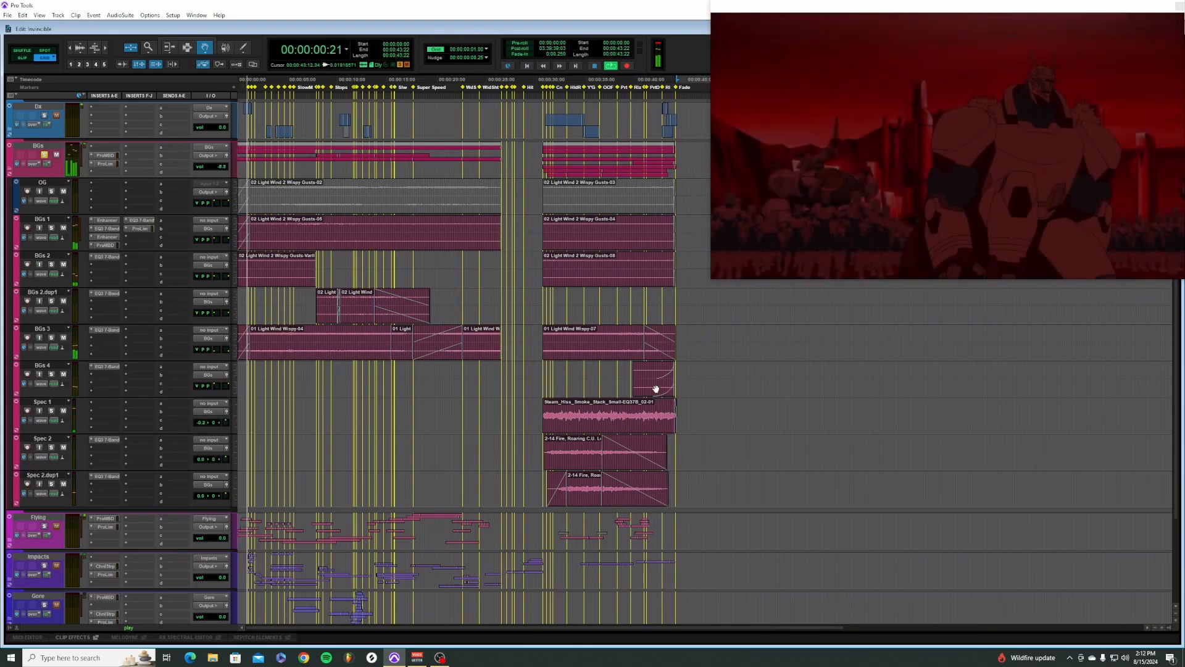
Step: Stop playback and play the soloed BGs group again from the start
key("space")
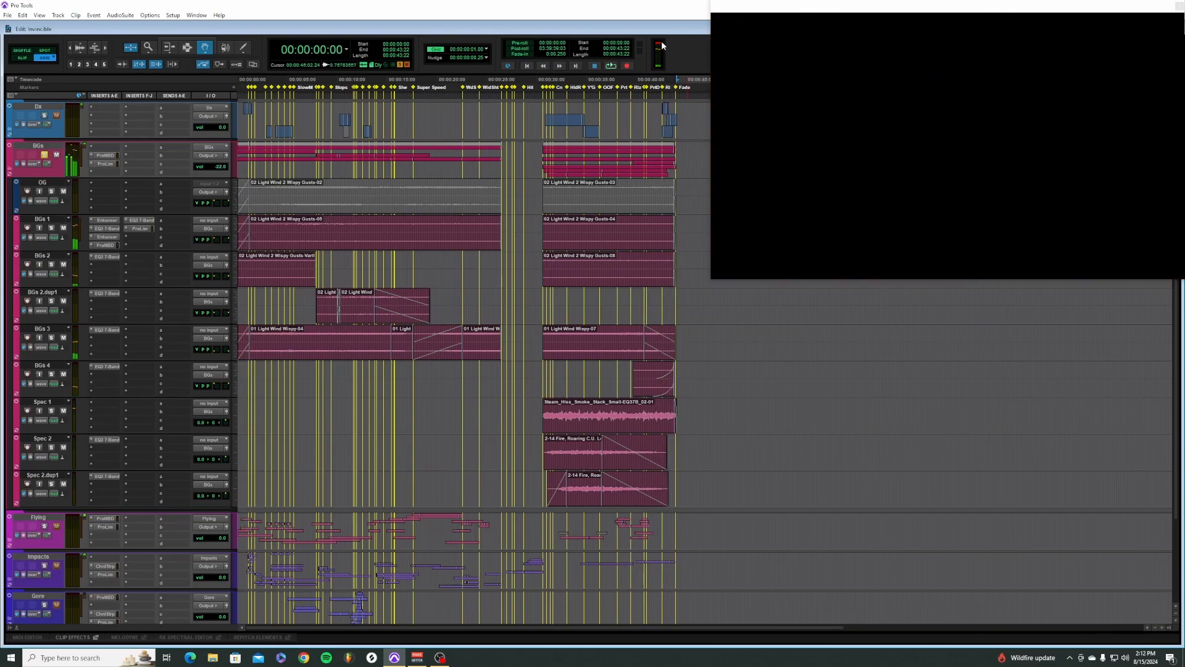
left_click(25, 151)
left_click(11, 246)
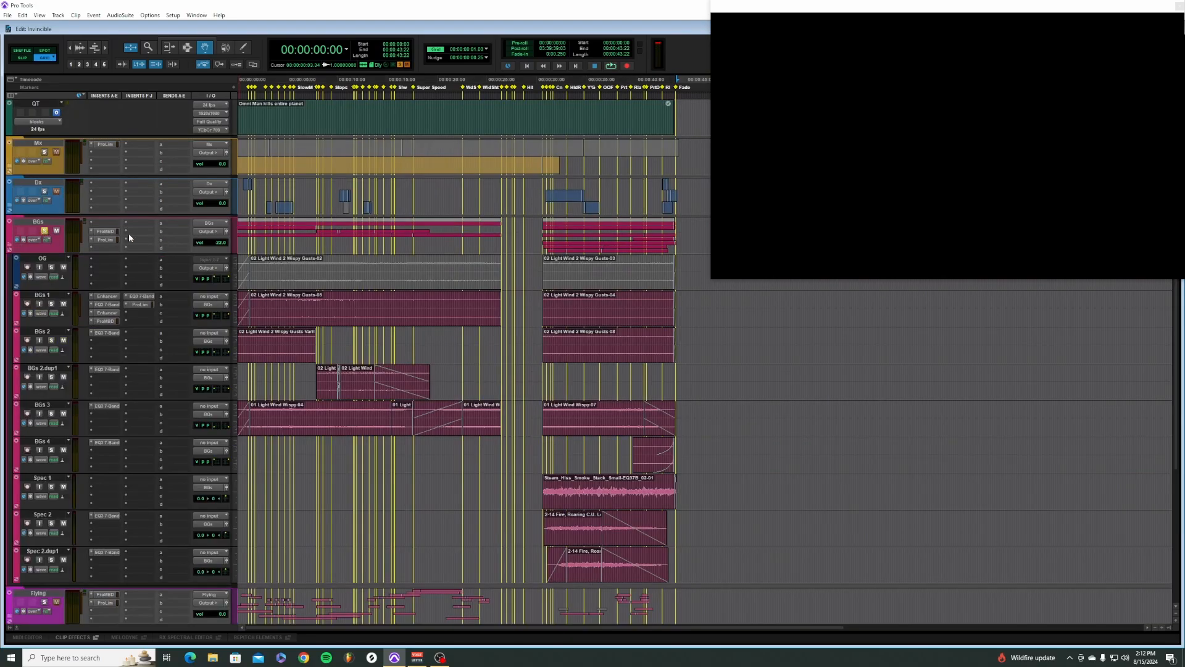
key("space")
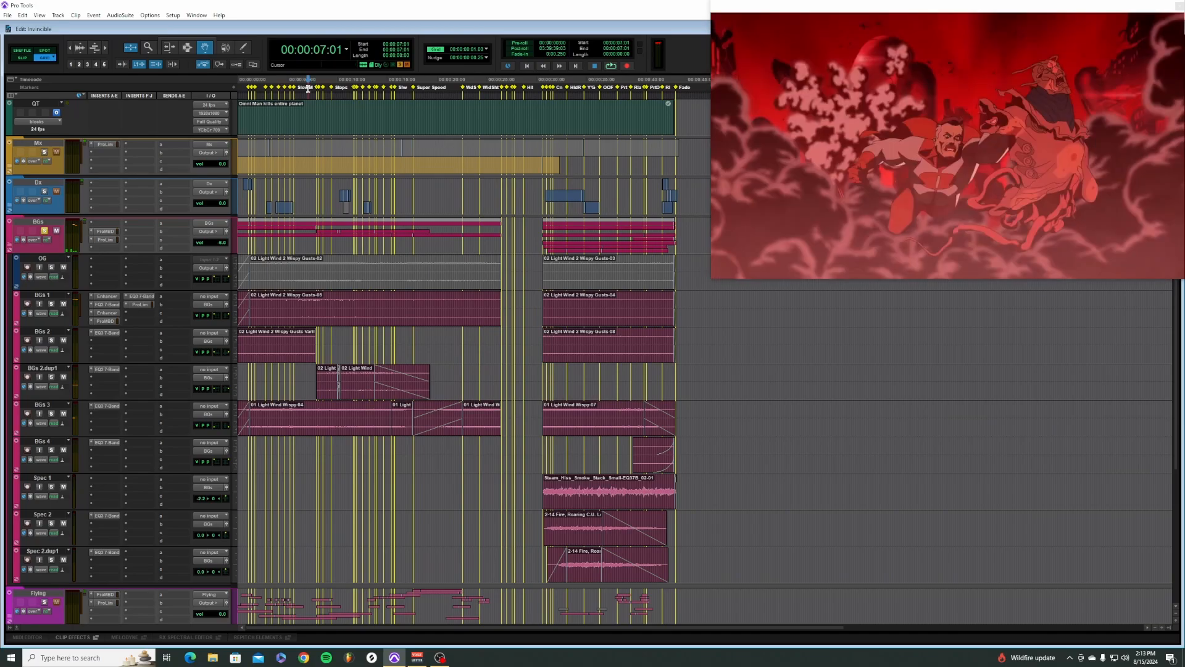
Step: Play the soloed BGs group from 00:00:07:08, then stop playback
key("space")
left_click(664, 264)
key("space")
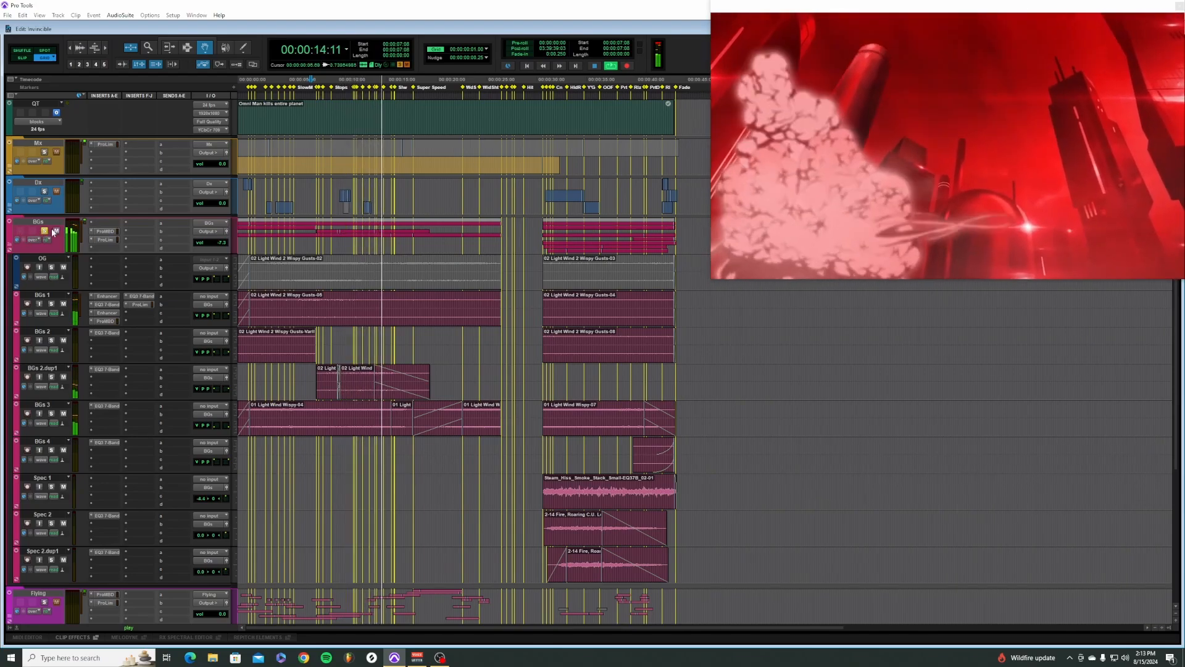
key("space")
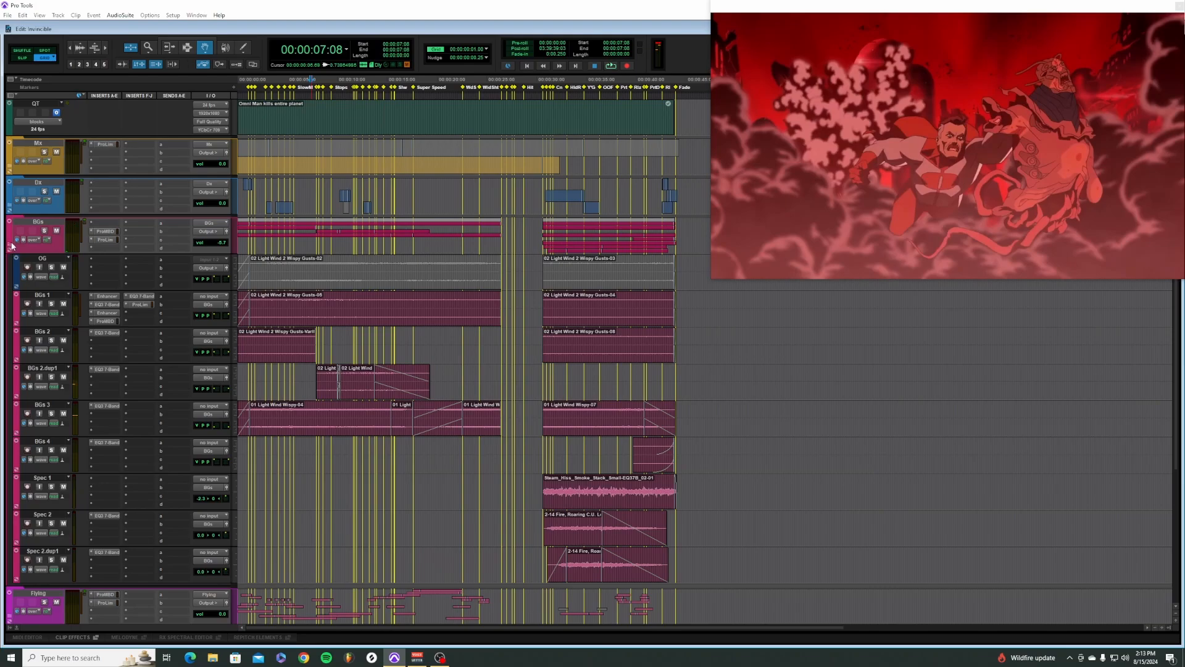
Step: Collapse the BGs folder, switch the solo to the Flying group, and expand its tracks
left_click(11, 245)
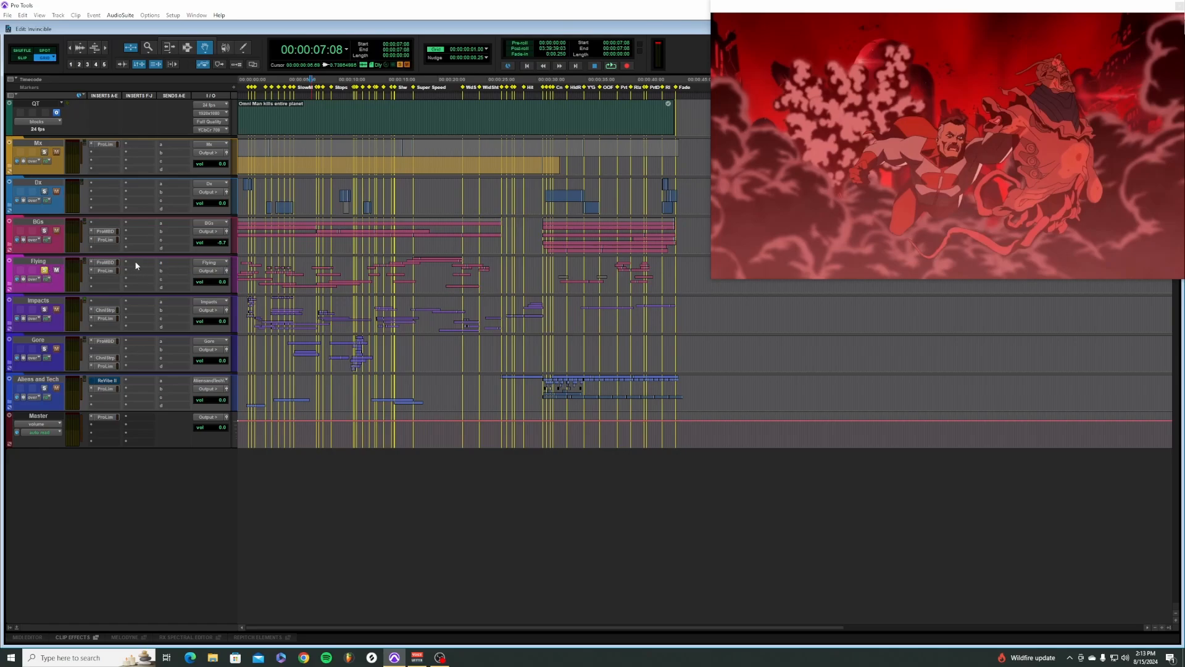
left_click(10, 285)
scroll(241, 310, "down", 4)
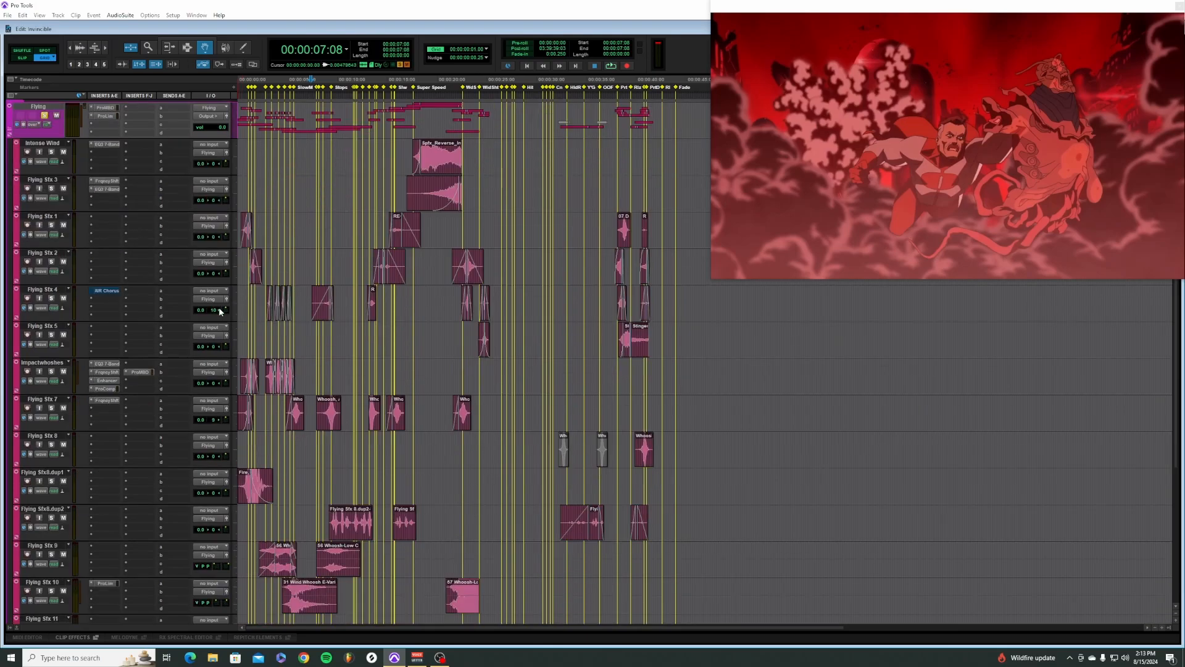
Step: Audition the soloed Flying group from 00:00:07:08 and again from the start of the session
key("space")
key("alt+space")
key("Escape")
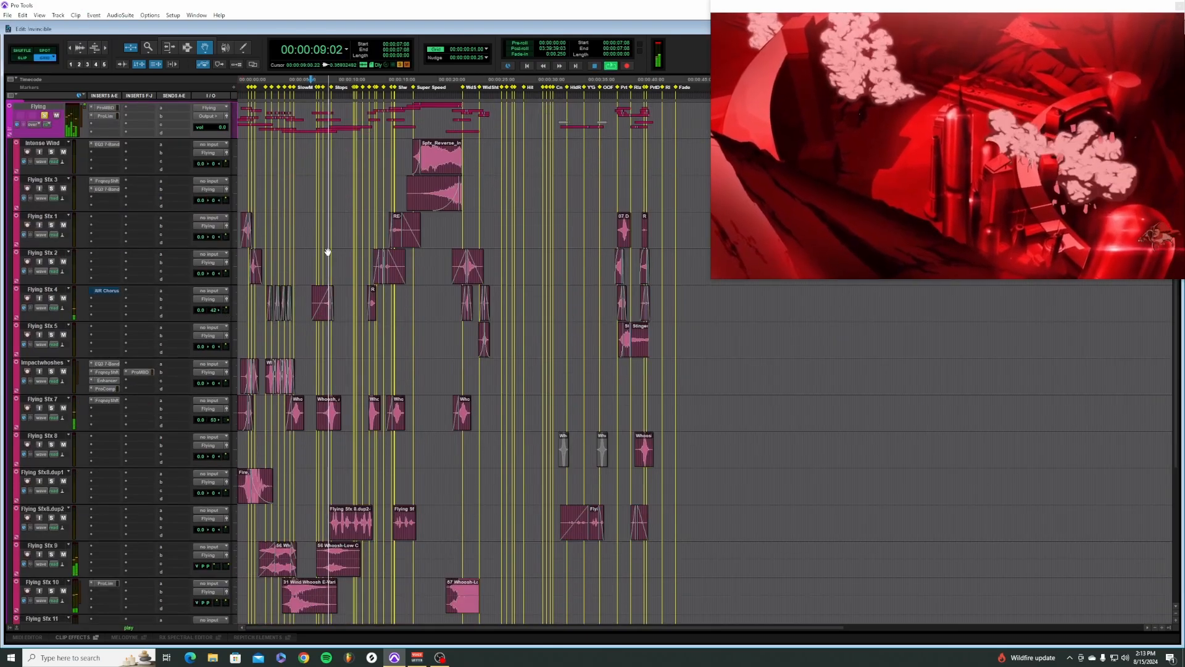
key("space")
key("space")
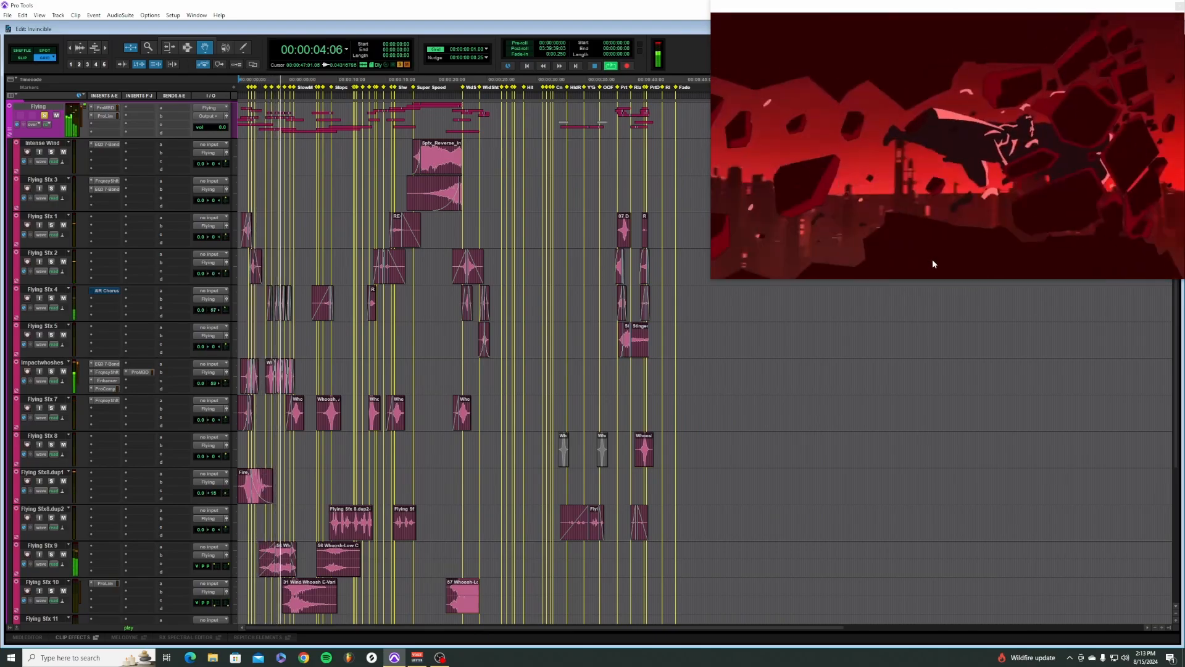
scroll(918, 309, "down", 2)
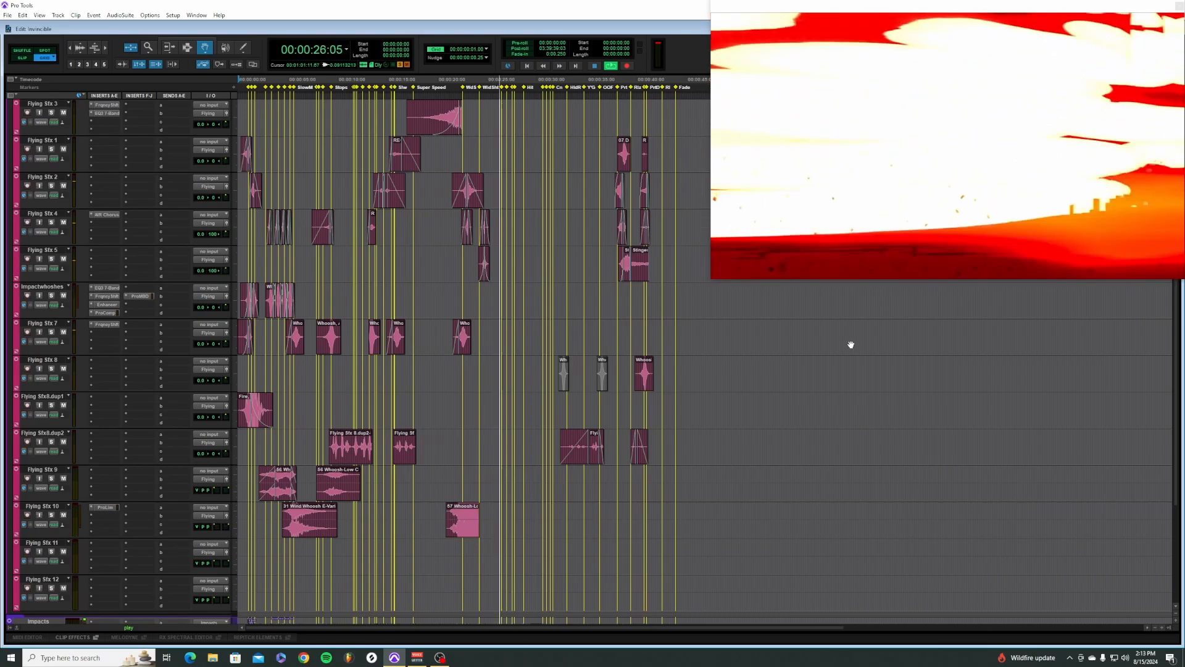
key("space")
Step: Solo Flying Sfx 1 in place of the Flying group and play its first whoosh from 00:00:00:06 and 00:00:00:04
scroll(533, 379, "up", 3)
scroll(534, 378, "down", 2)
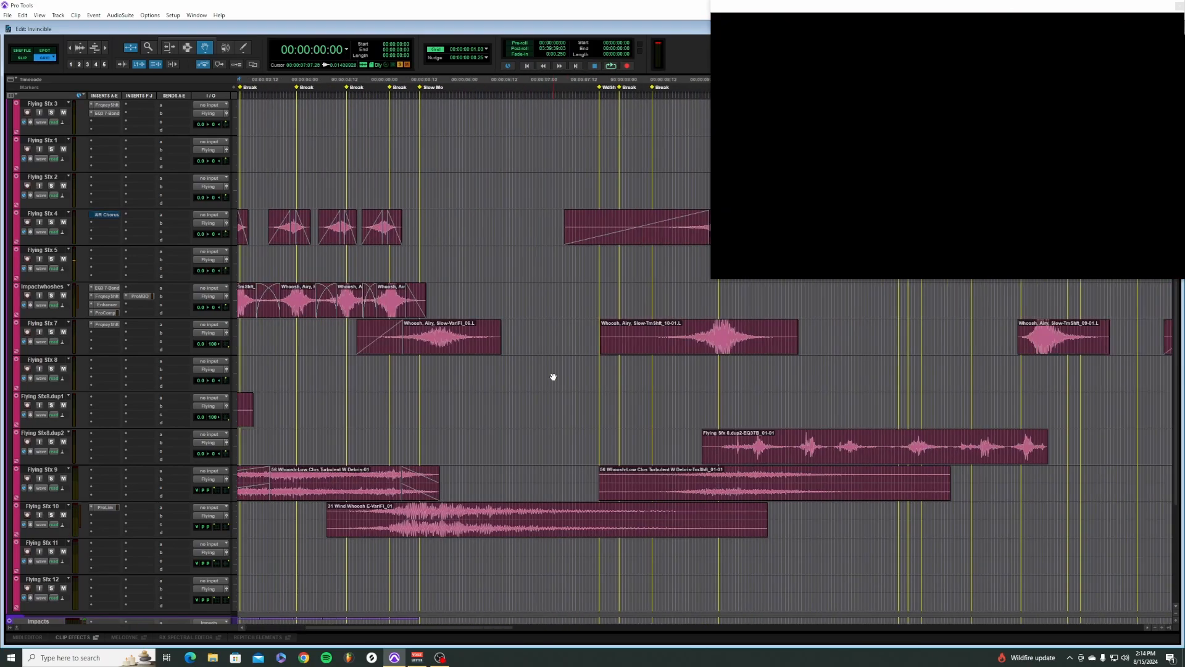
scroll(545, 389, "up", 3)
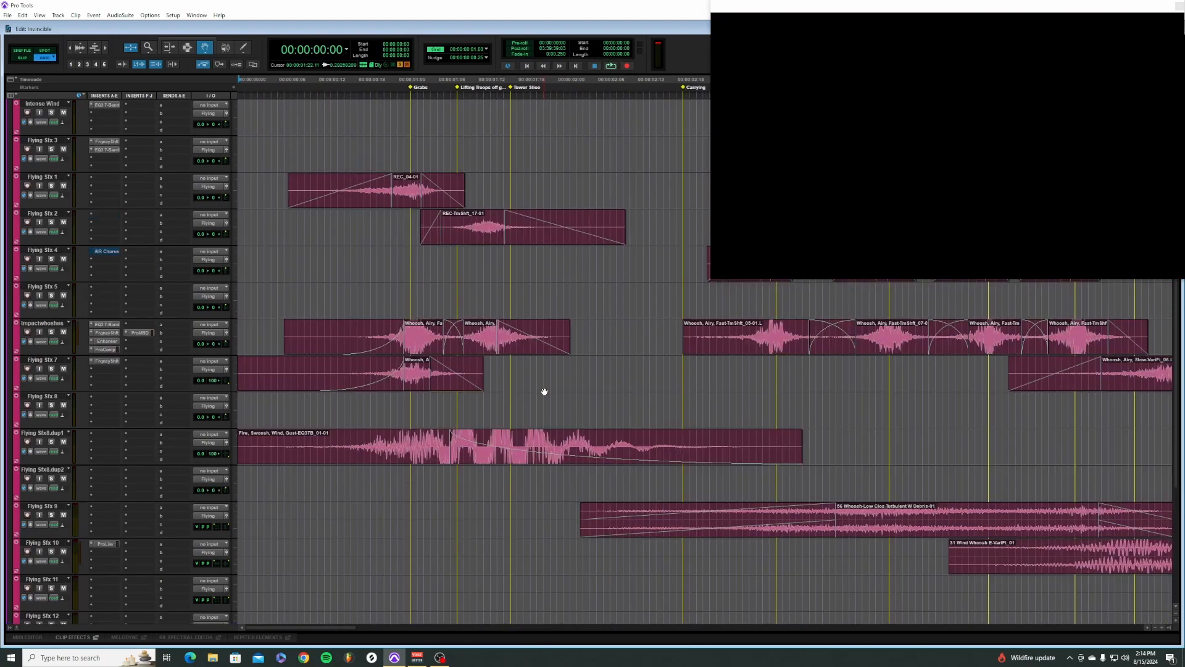
scroll(556, 395, "up", 3)
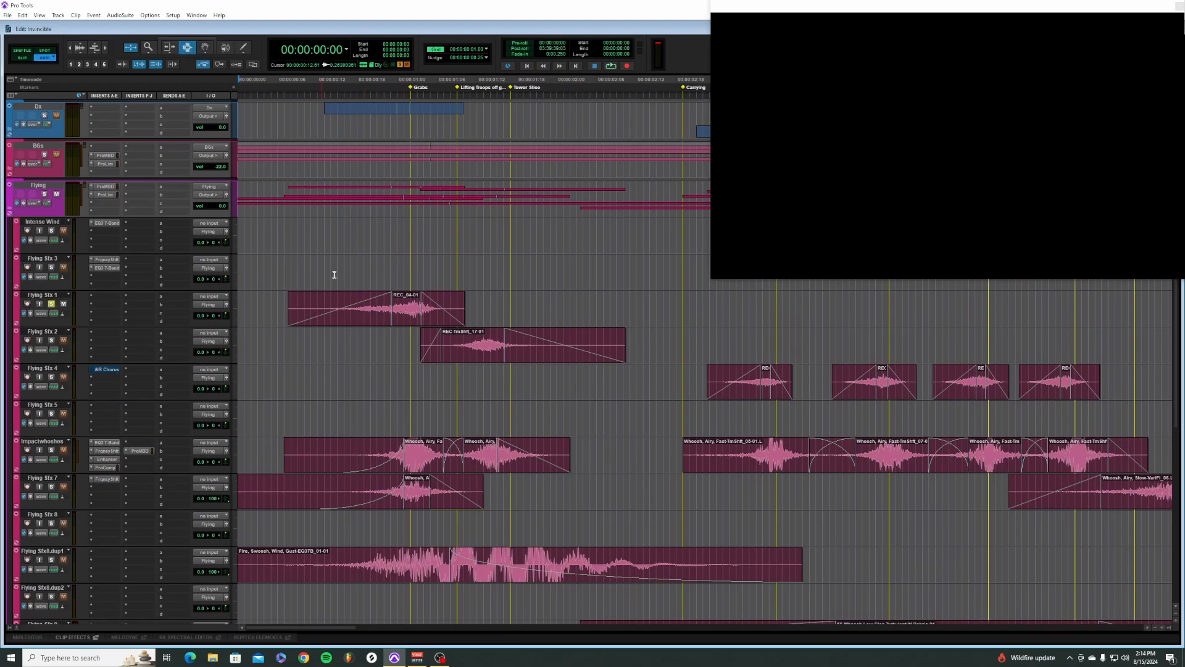
key("space")
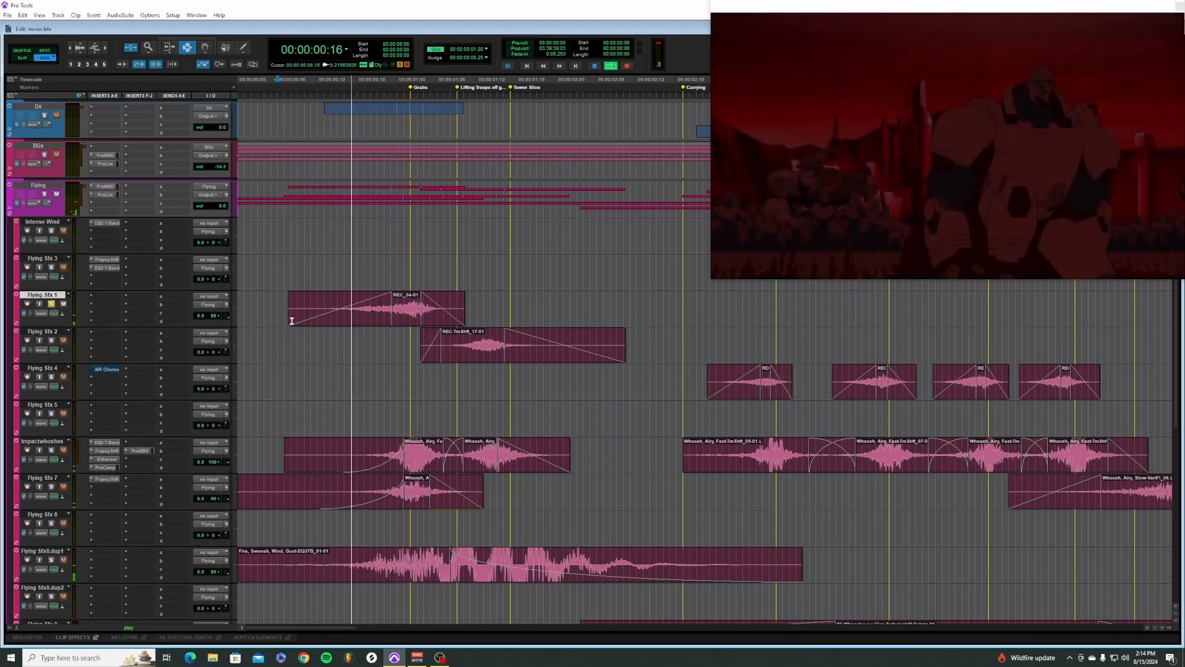
key("space")
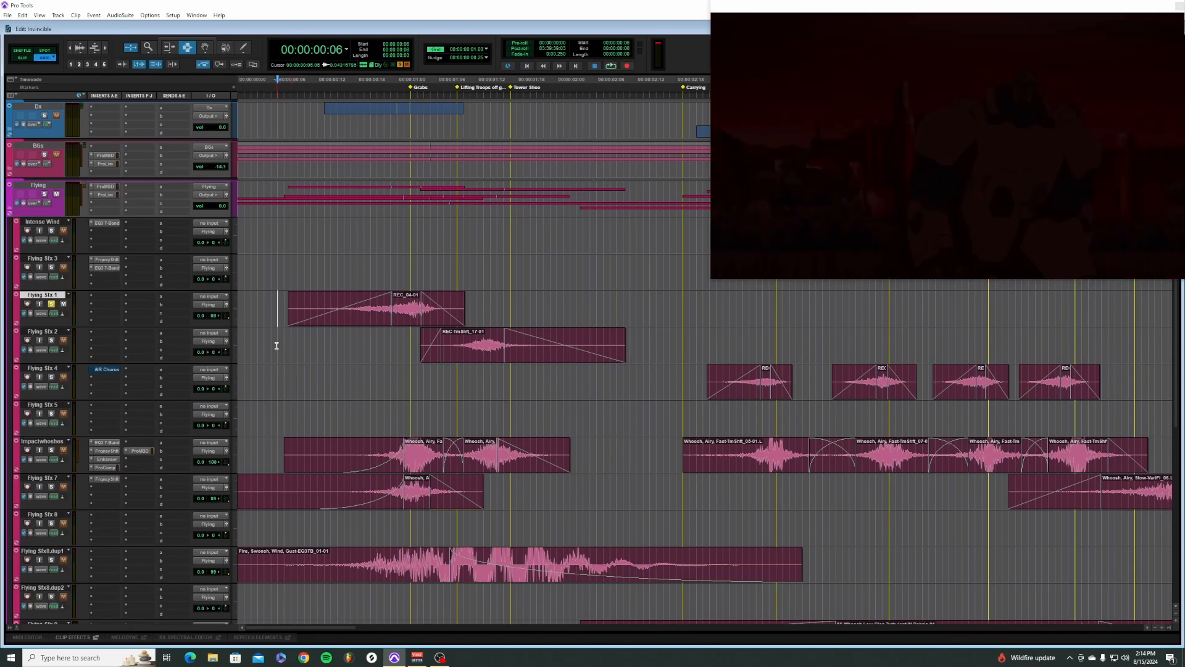
left_click(263, 315)
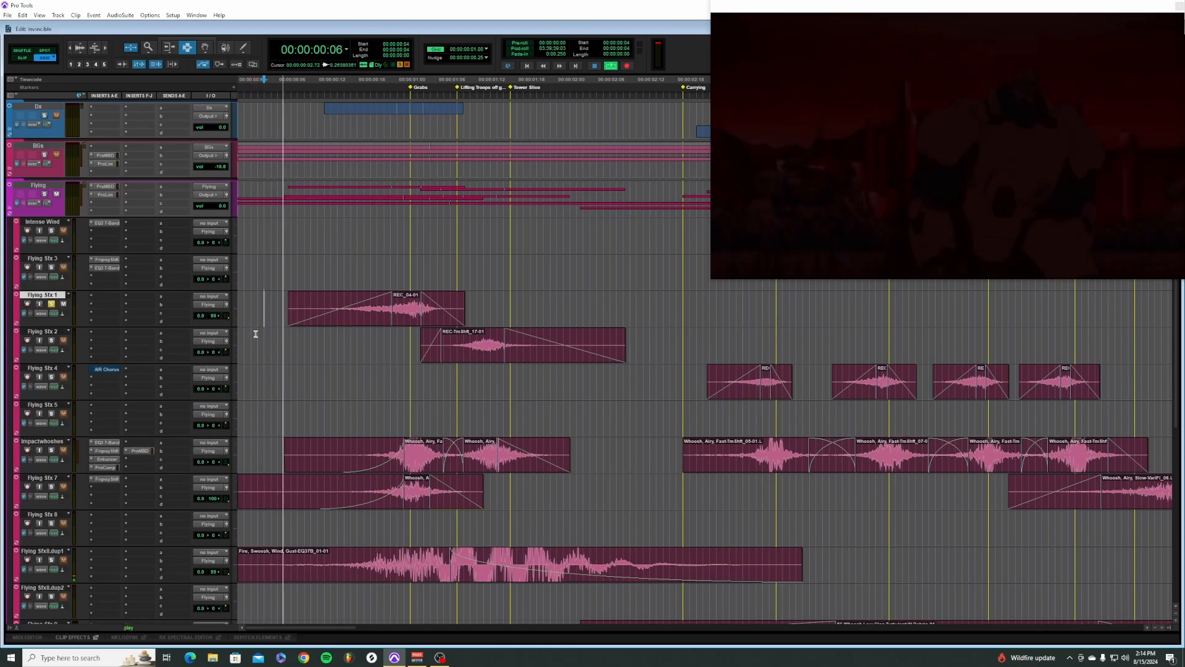
key("space")
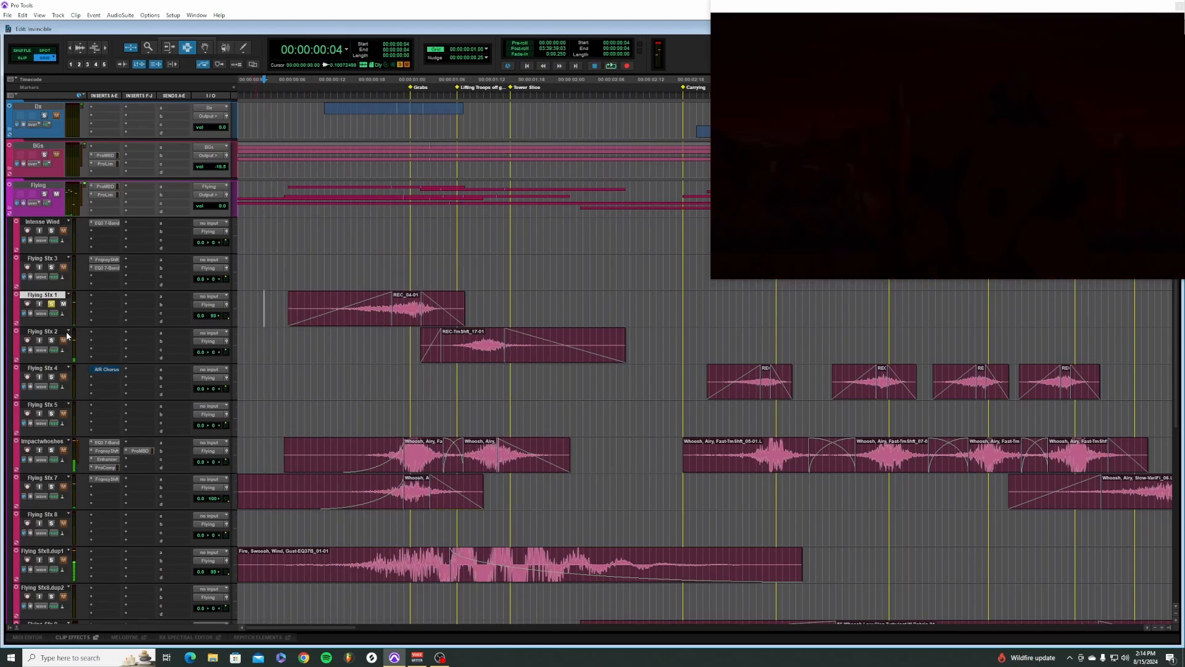
Step: Solo Flying Sfx 2 instead and play its first clip from 00:00:00:19
left_click(362, 345)
key("space")
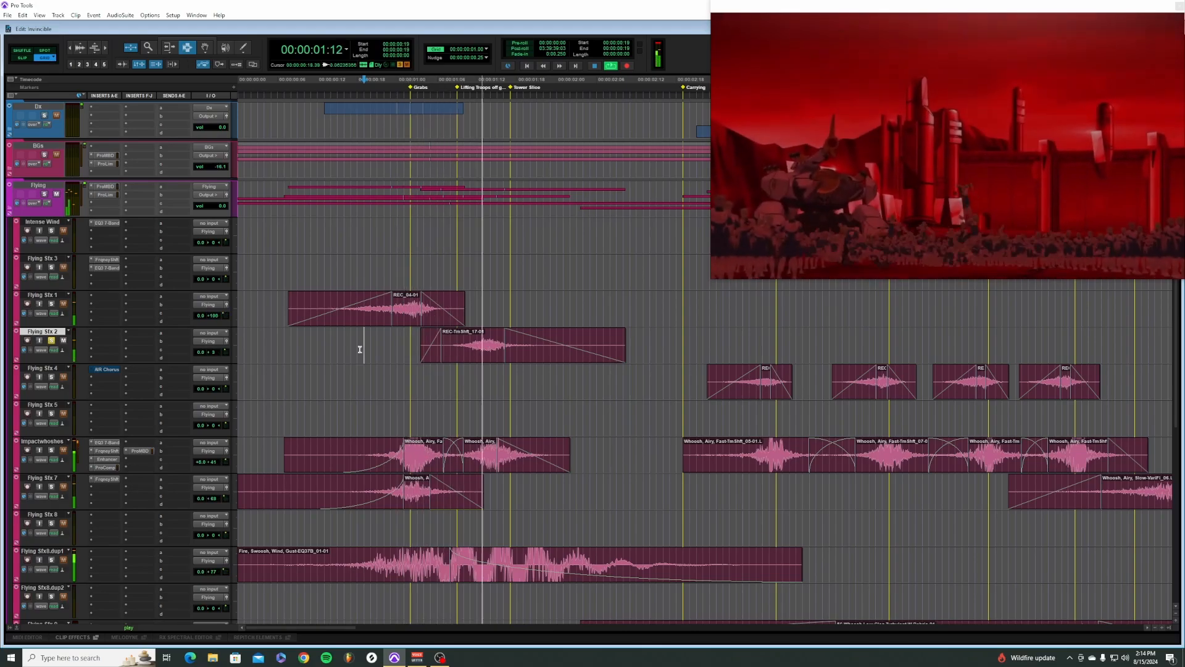
key("space")
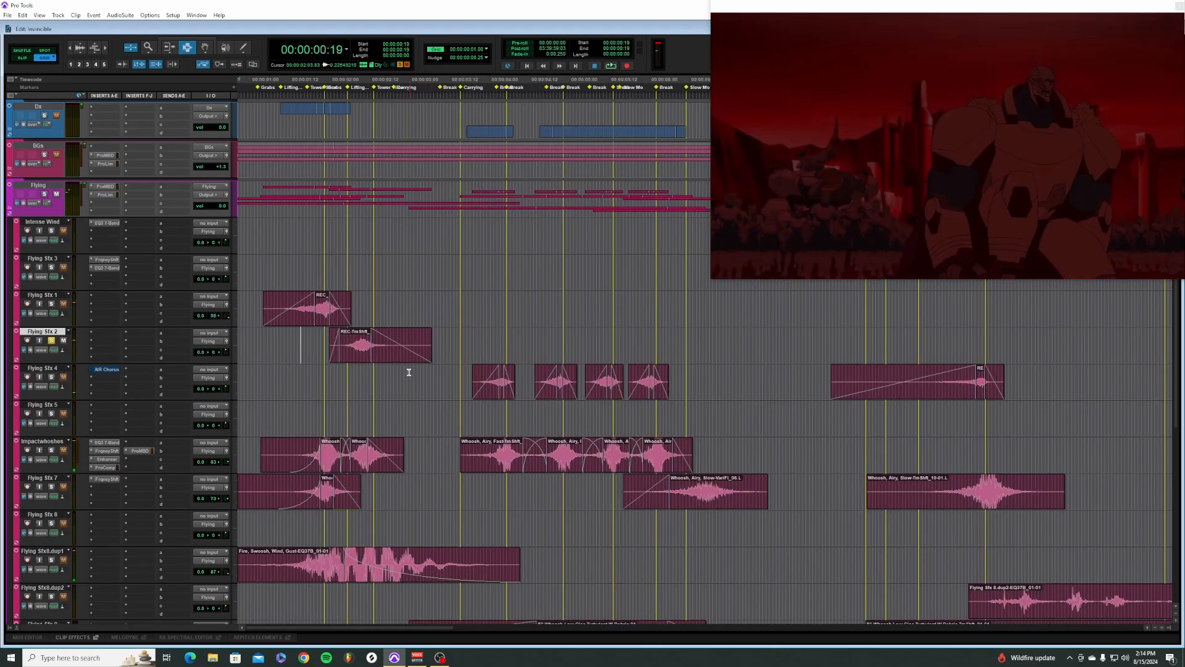
Step: Solo Flying Sfx 4 instead and play its whooshes from the Carrying marker at 00:00:02:19
scroll(303, 385, "down", 3)
scroll(307, 371, "up", 5)
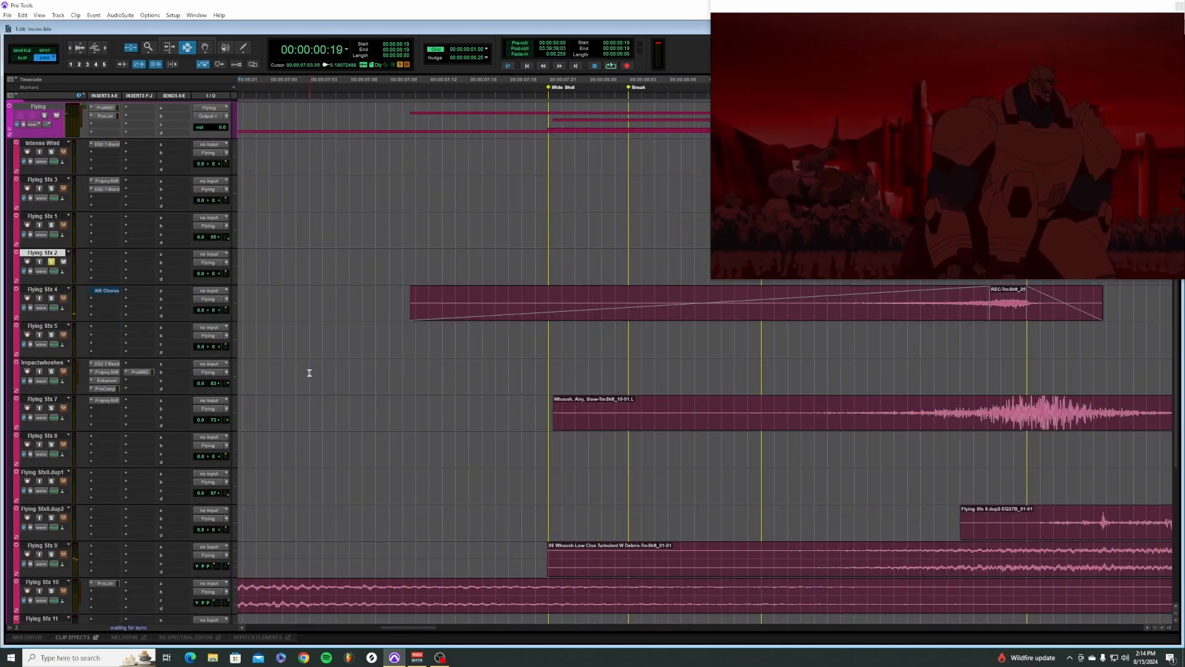
scroll(313, 363, "left", 5)
left_click(331, 317)
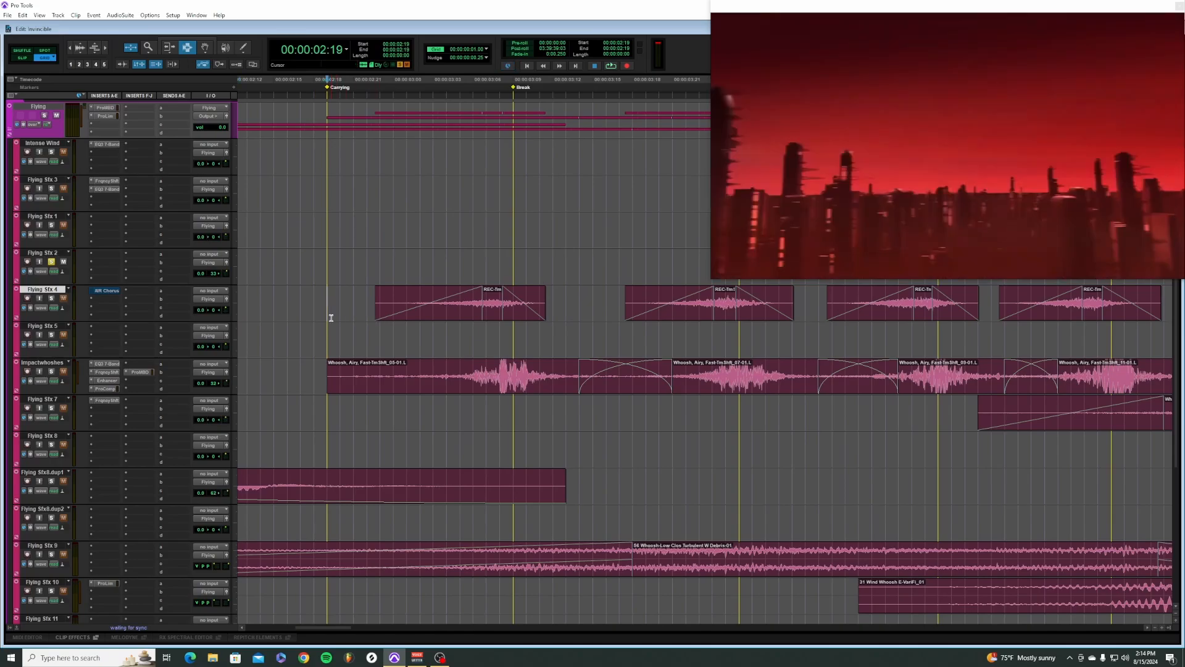
key("space")
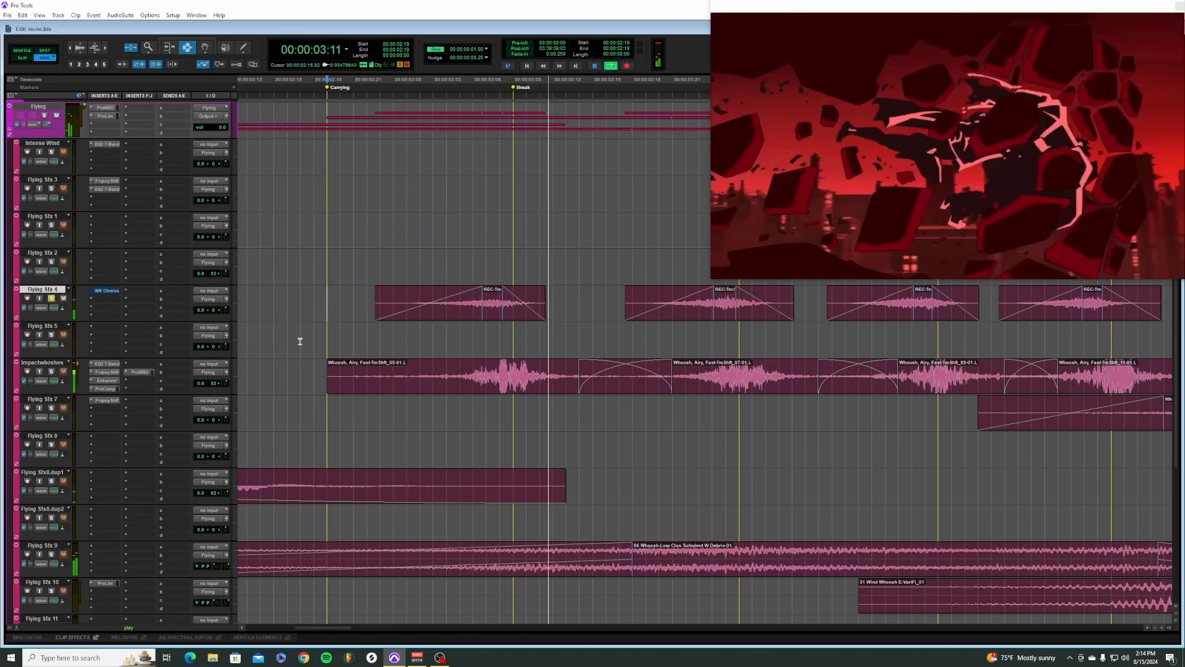
Step: Play the soloed Flying Sfx 4 clips around the Wide Shot markers from 00:00:22:11 and 00:00:22:06
scroll(313, 350, "down", 3)
scroll(314, 351, "right", 3)
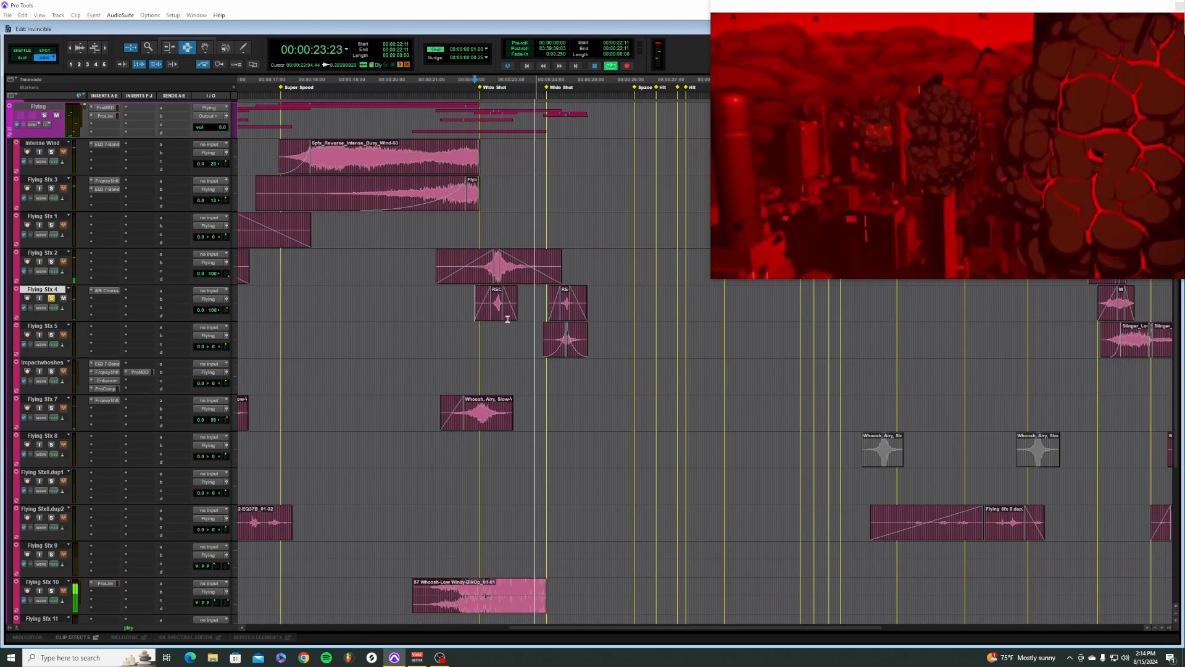
key("space")
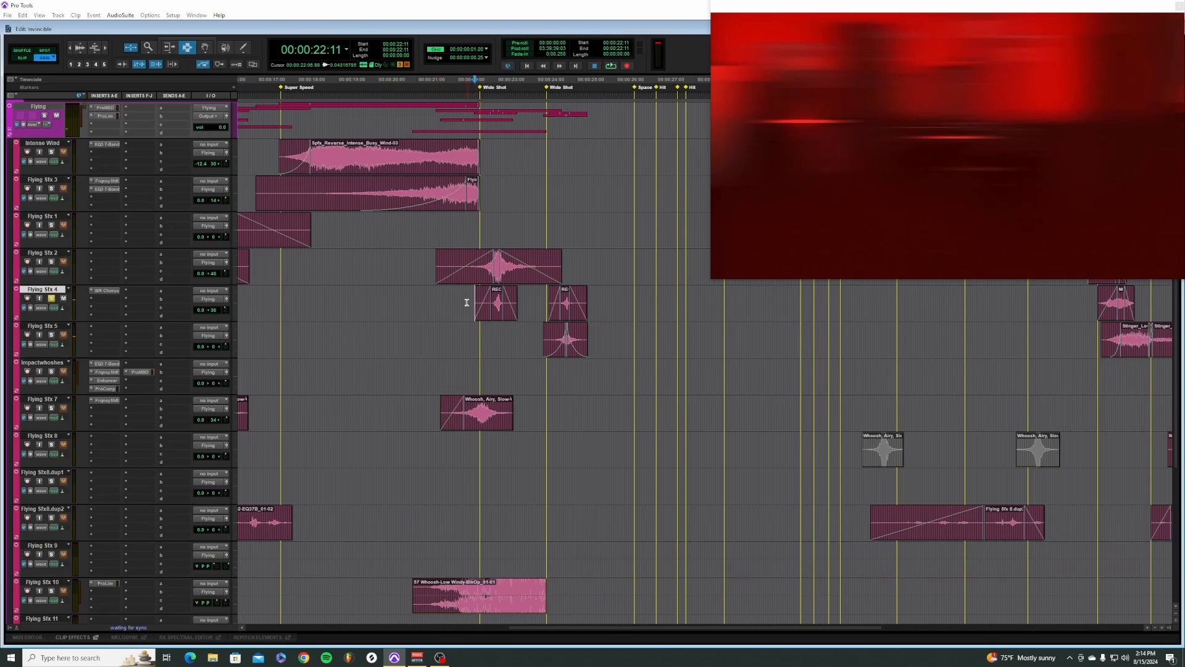
key("space")
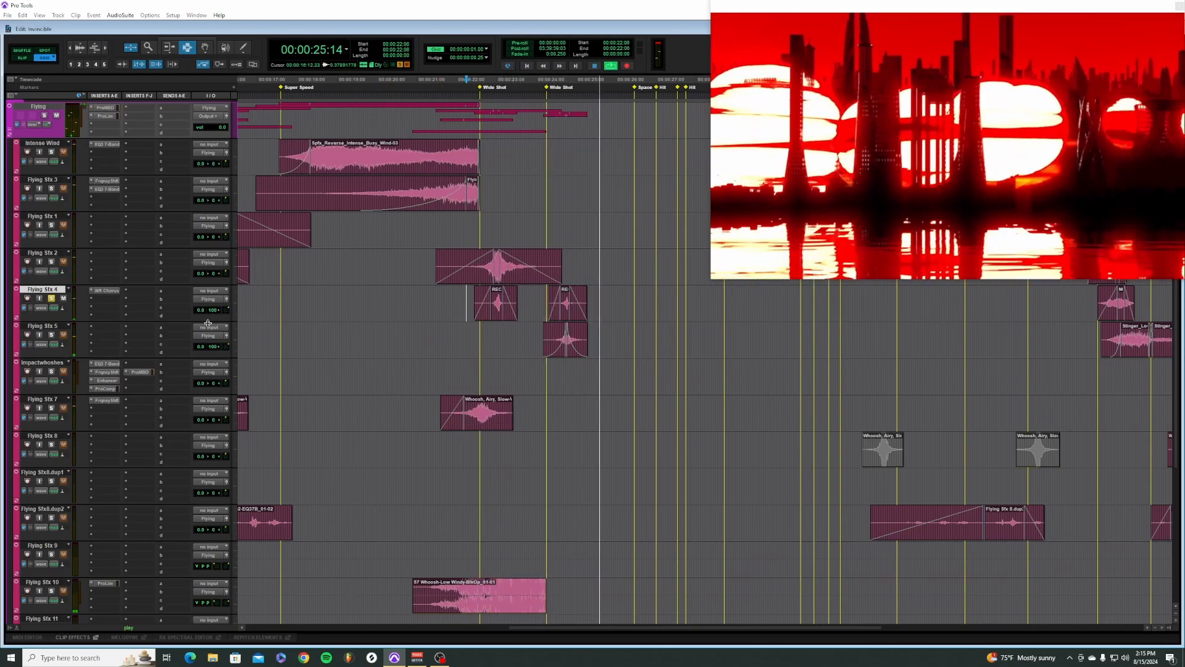
Step: Clear the Flying Sfx 4 solo and play all flying layers from 00:00:21:16
left_click(51, 298)
left_click(451, 309)
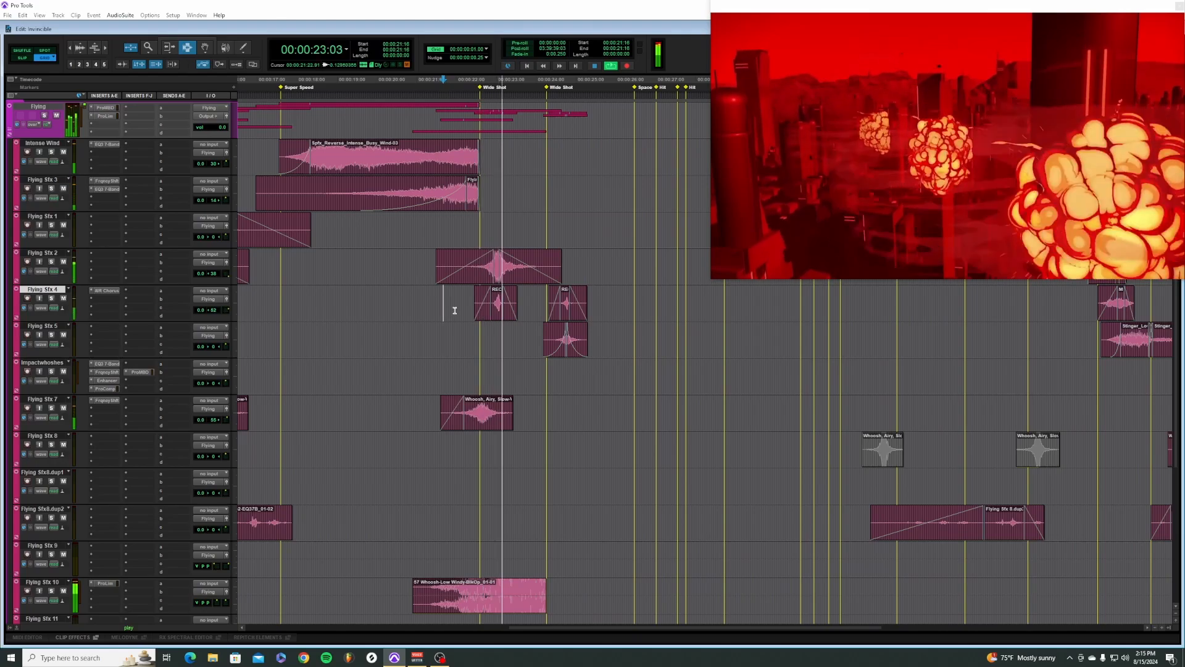
key("space")
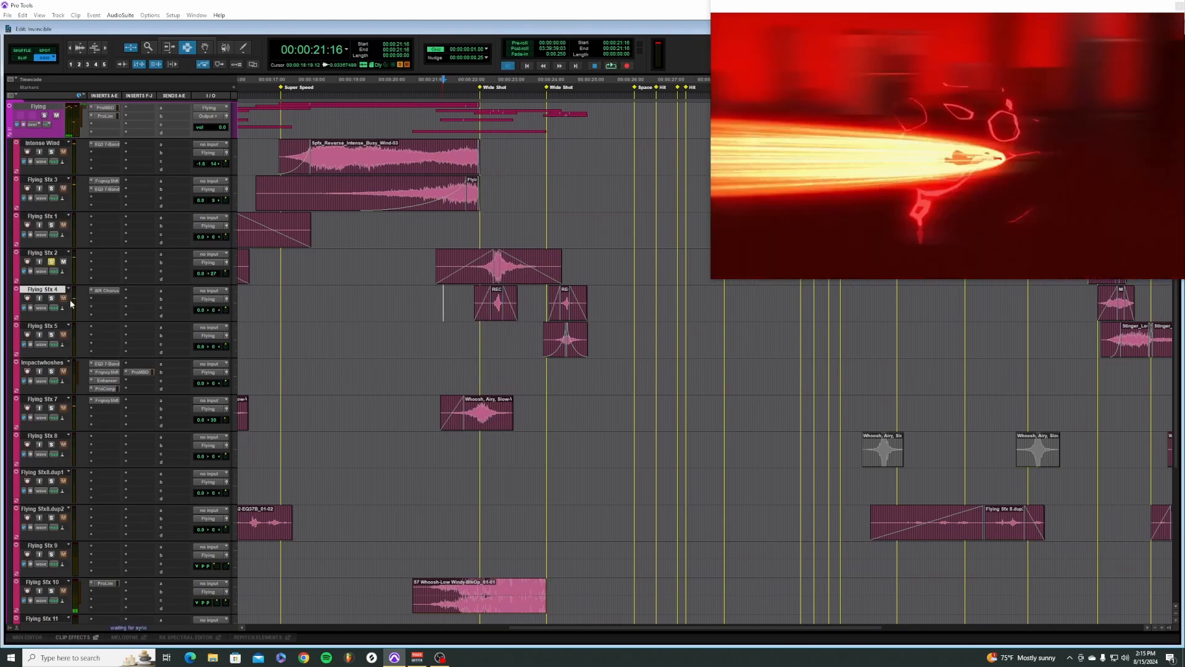
Step: Solo Flying Sfx 2 and Flying Sfx 4 together and play them from 00:00:21:20
left_click(450, 299)
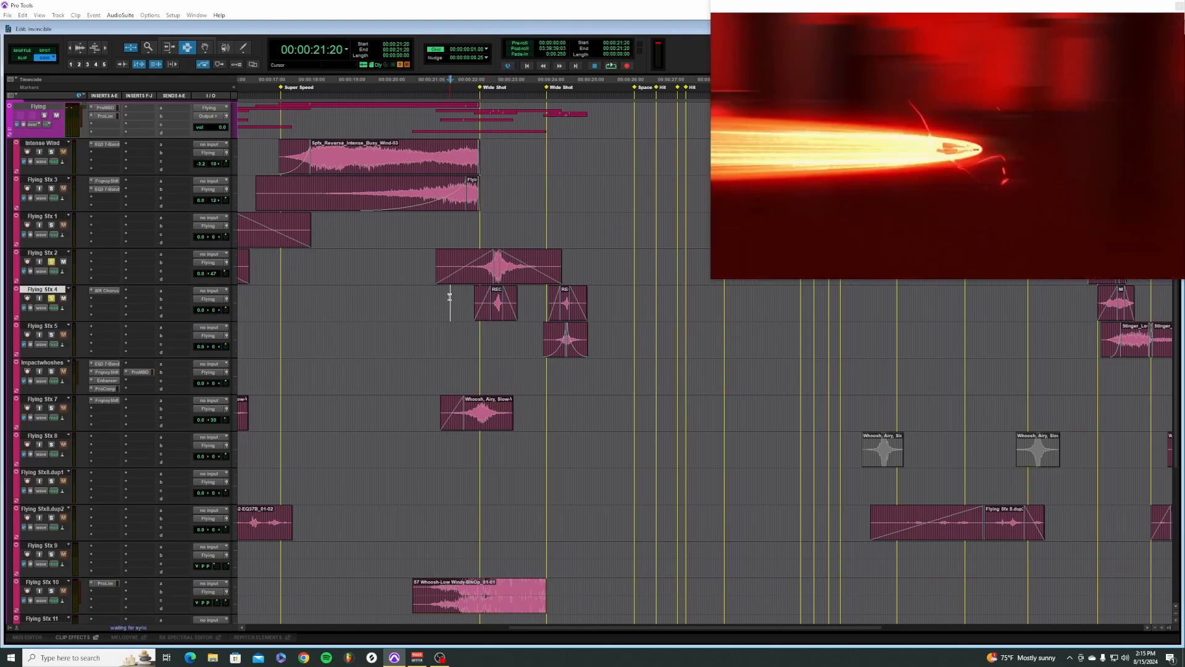
key("space")
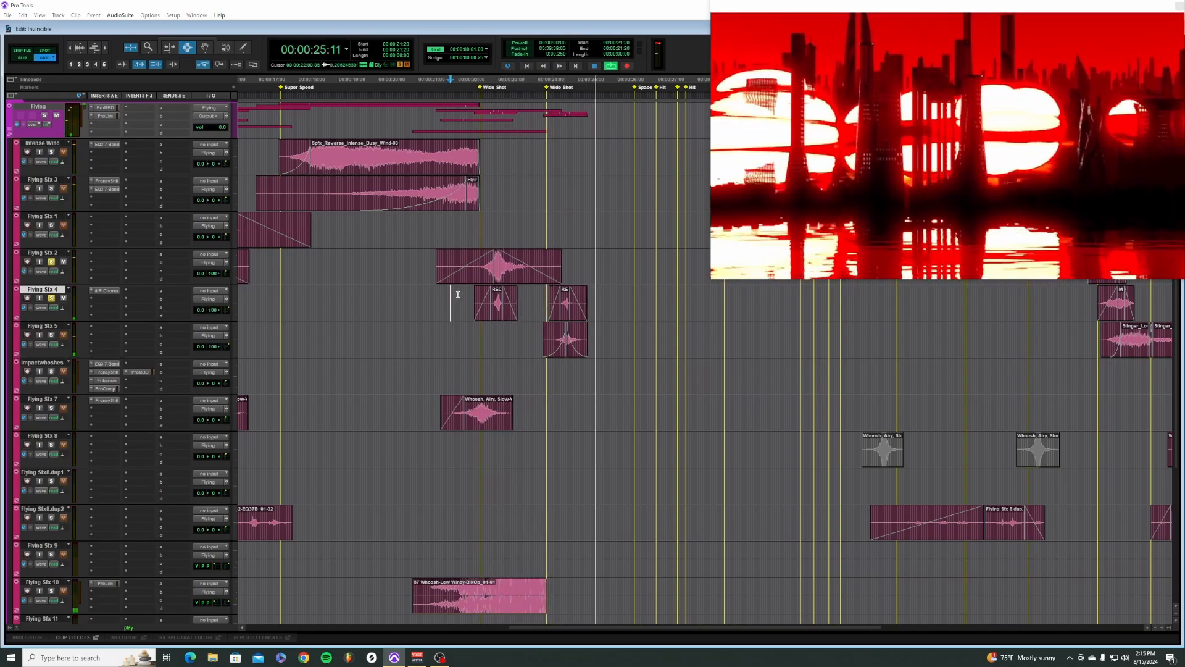
key("space")
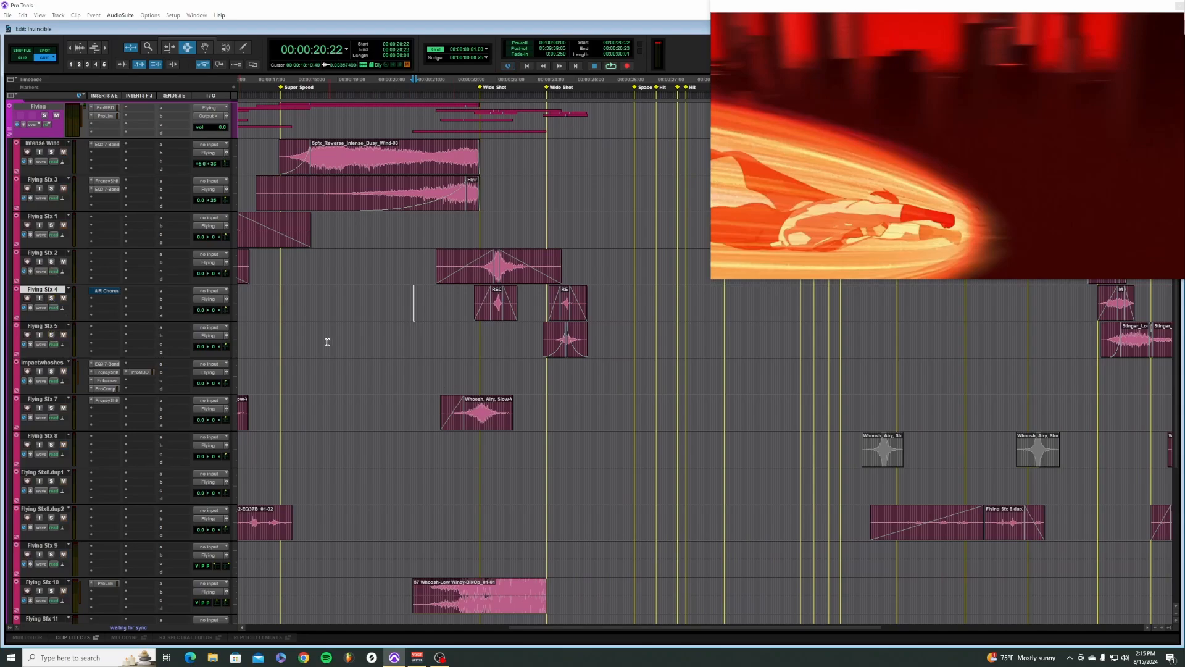
Step: Place the cursor at 00:00:17:07 on the Intense Wind track, just before its clip, and solo the track
scroll(327, 342, "down", 5)
scroll(357, 200, "up", 5)
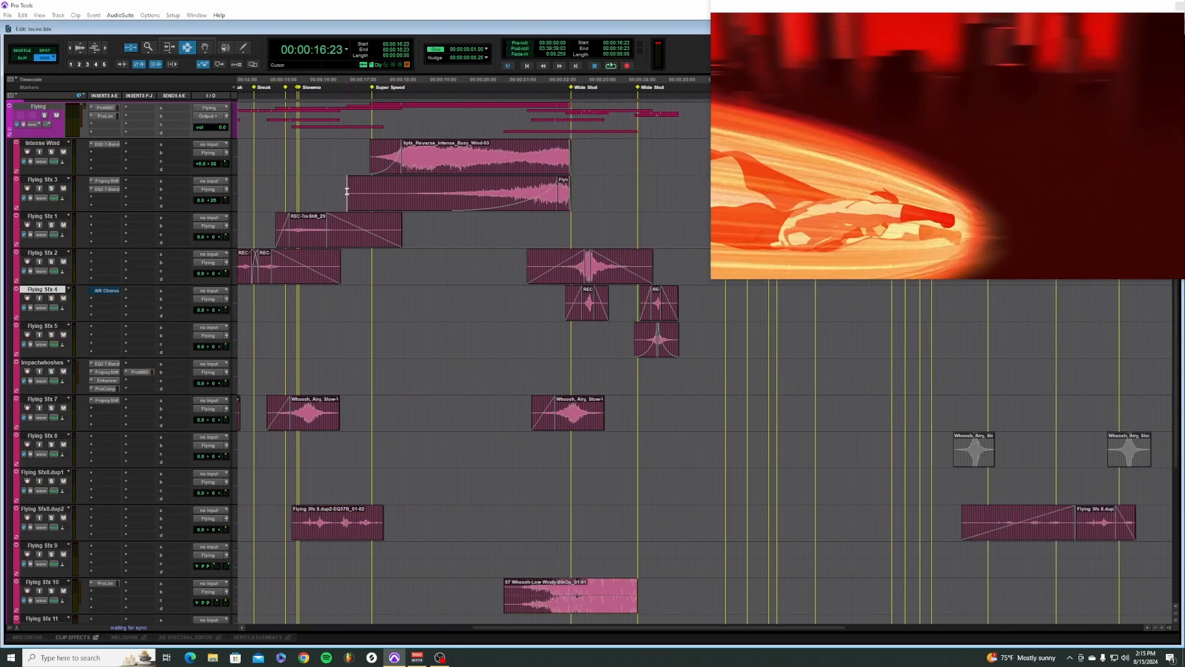
left_click(361, 153)
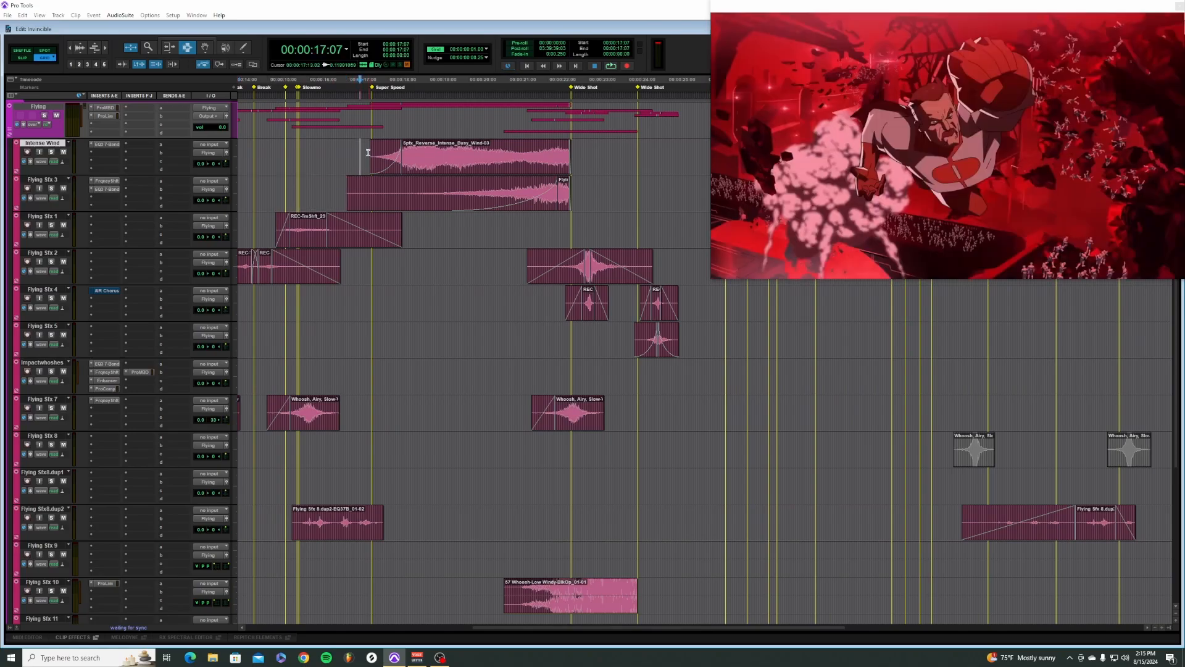
key("shift+s")
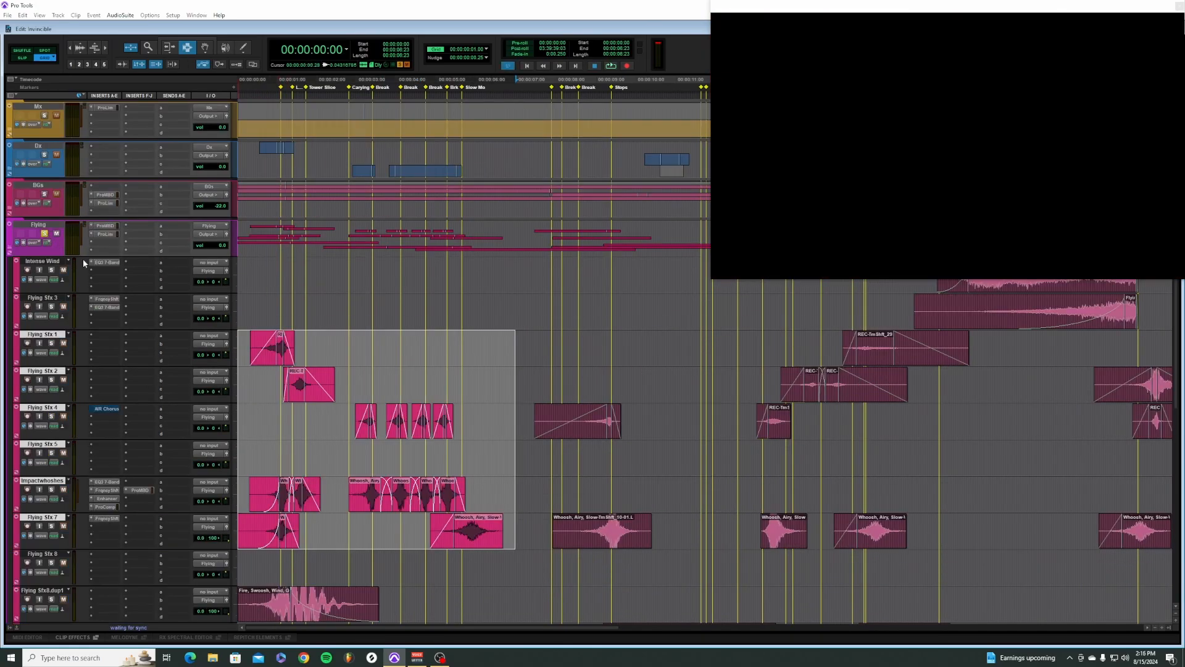
Step: Play the opening whoosh clips selected on Flying Sfx 1 through Flying Sfx 7 with the Flying group soloed
scroll(319, 335, "down", 5)
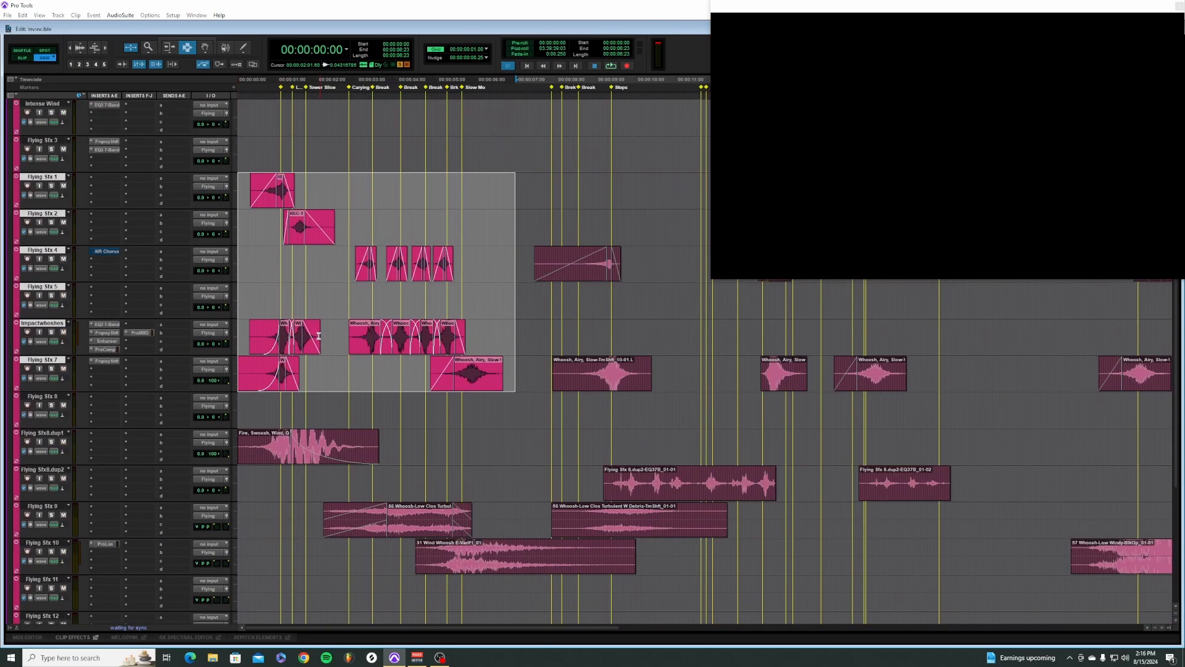
key("space")
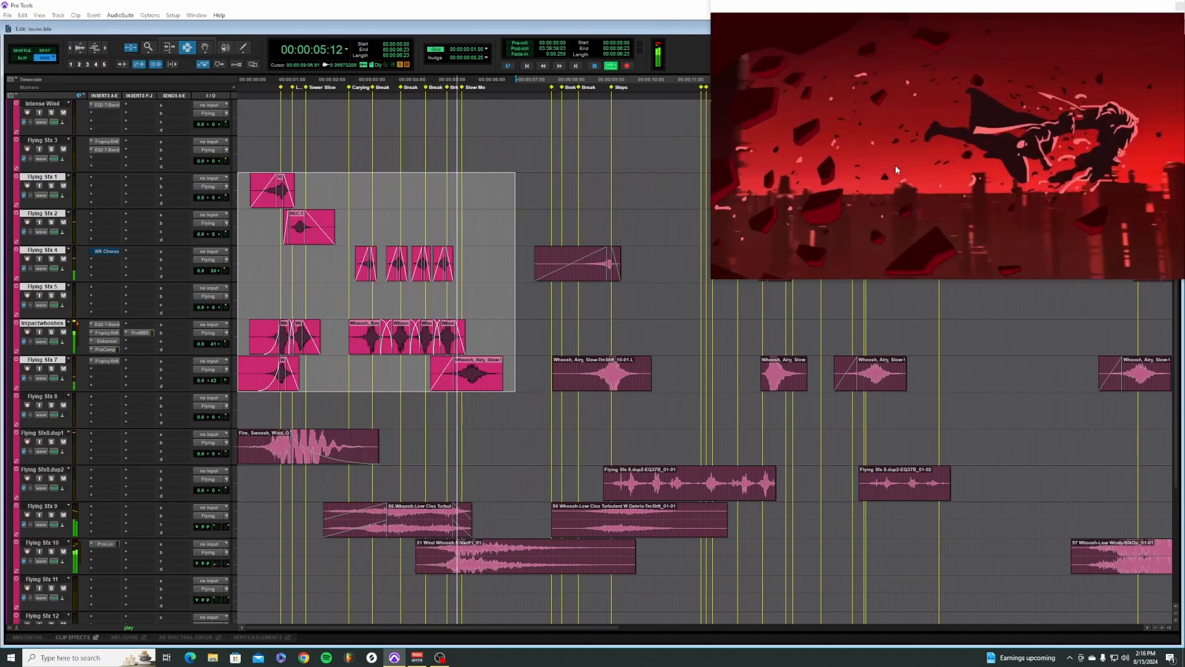
Step: Solo Flying Sfx 9 and Flying Sfx 10 and play from just before the first low whoosh clip on Flying Sfx 9
scroll(488, 316, "down", 4)
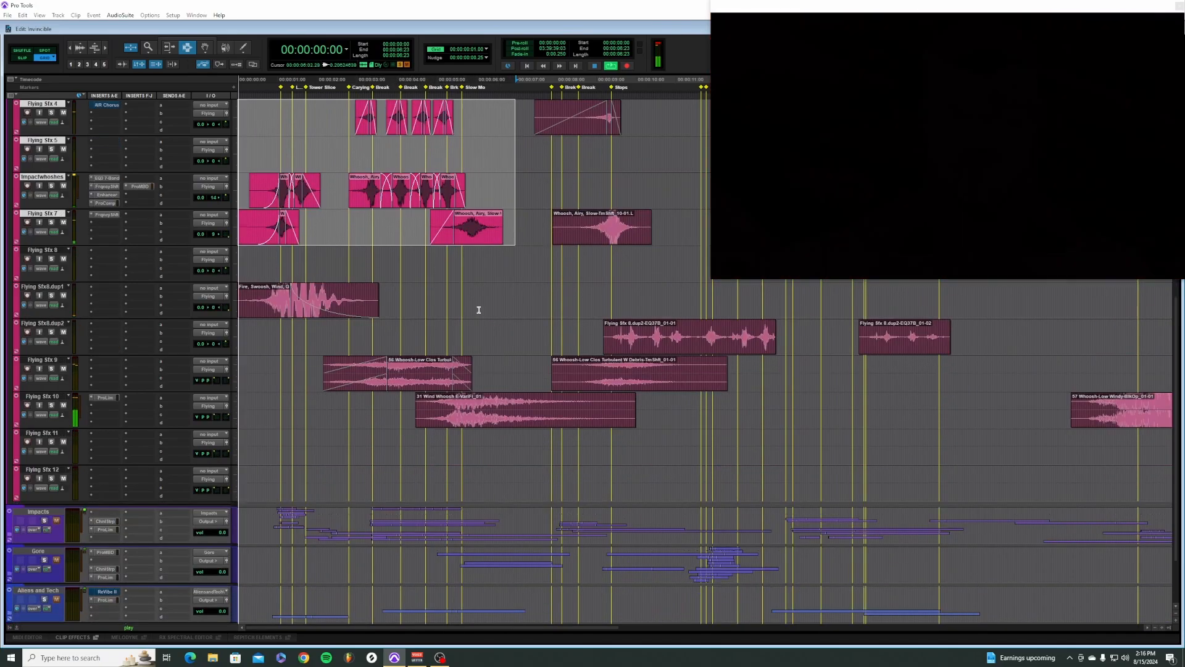
left_click(452, 332)
left_click(280, 374)
key("space")
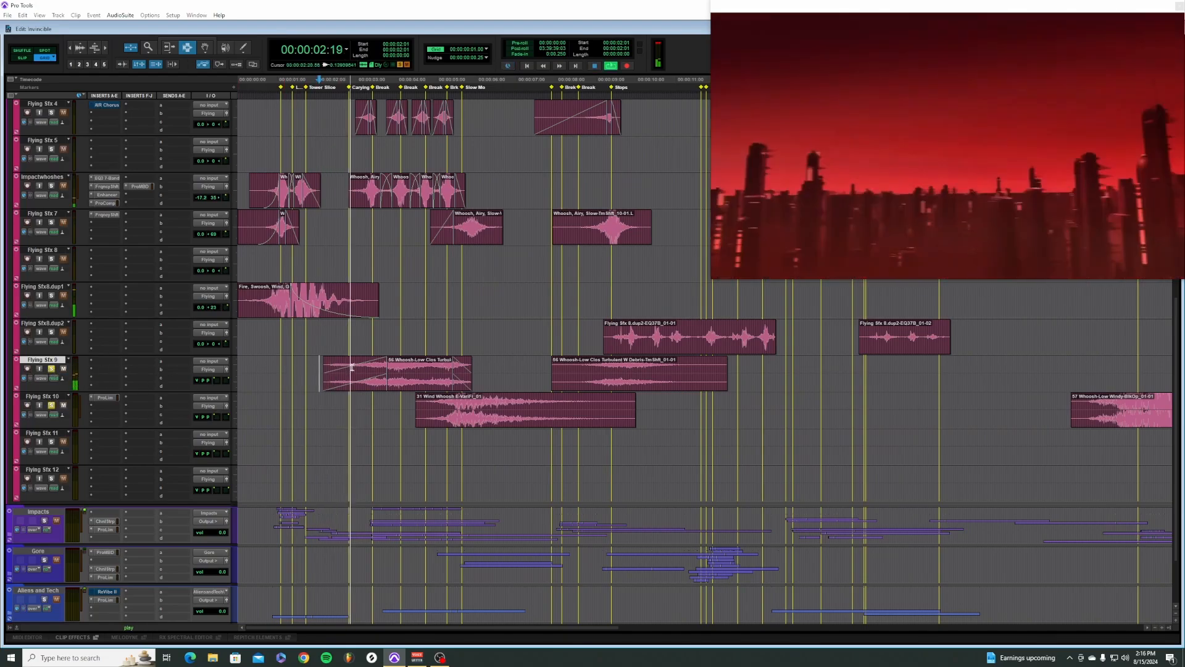
key("space")
key("space")
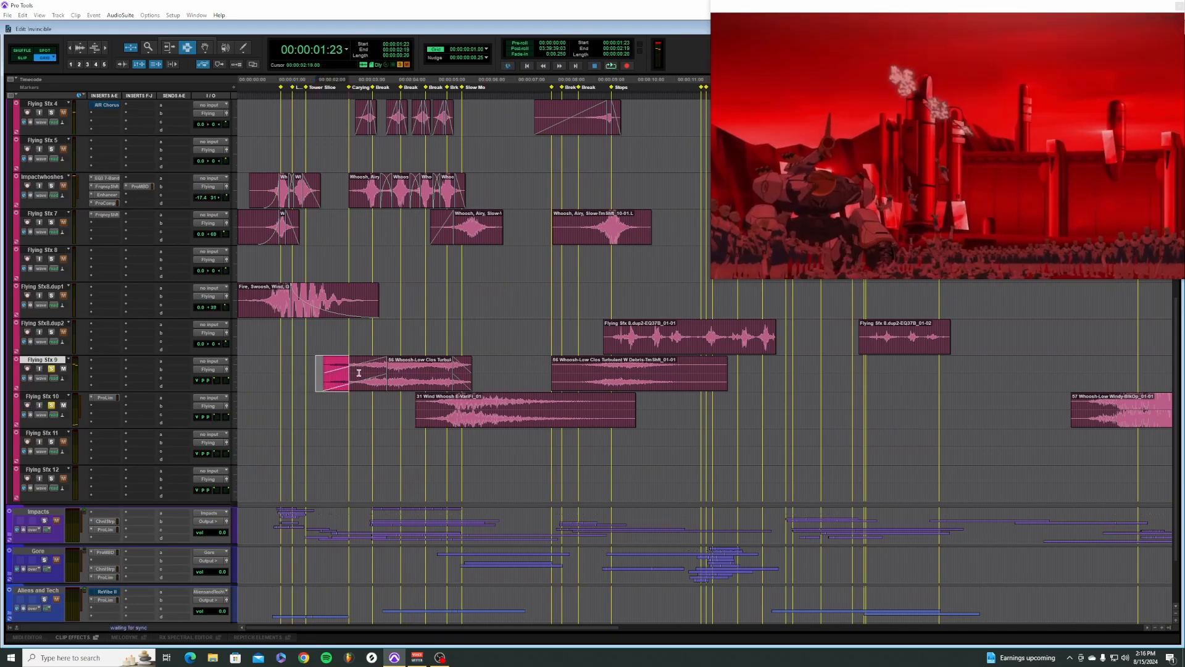
Step: Select the opening whooshes on Flying Sfx 9 and Flying Sfx 10, and audition the Whoosh Low Windy clip on Flying Sfx 10 soloed
left_click_drag(315, 373, 423, 371)
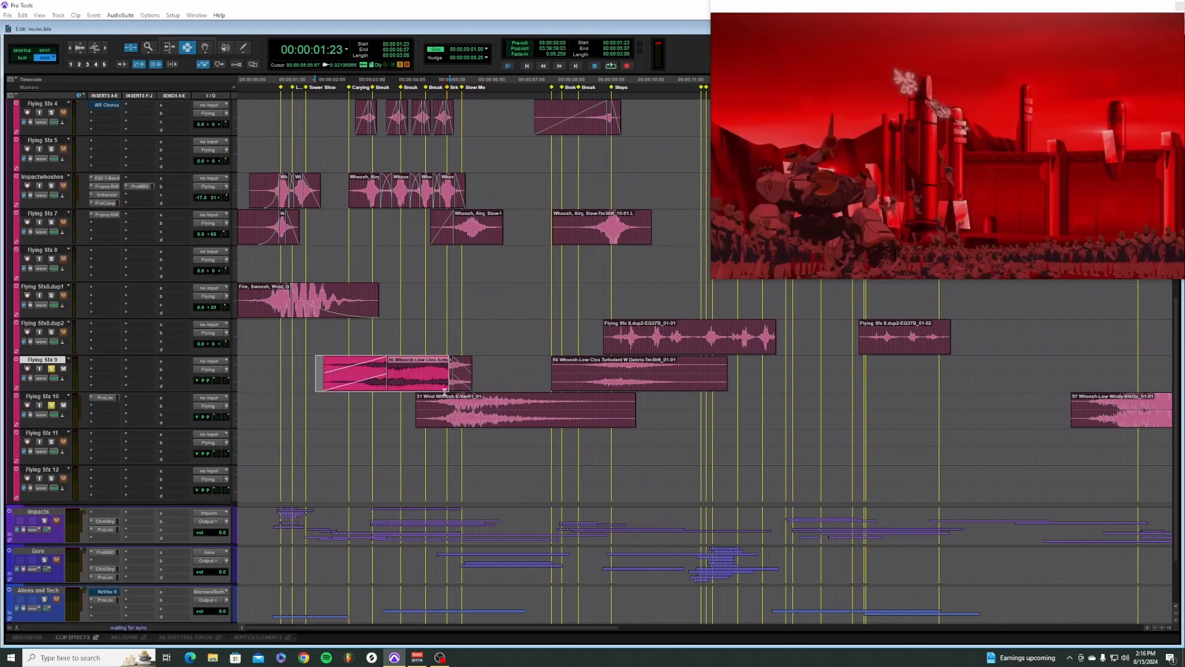
left_click_drag(409, 411, 567, 414)
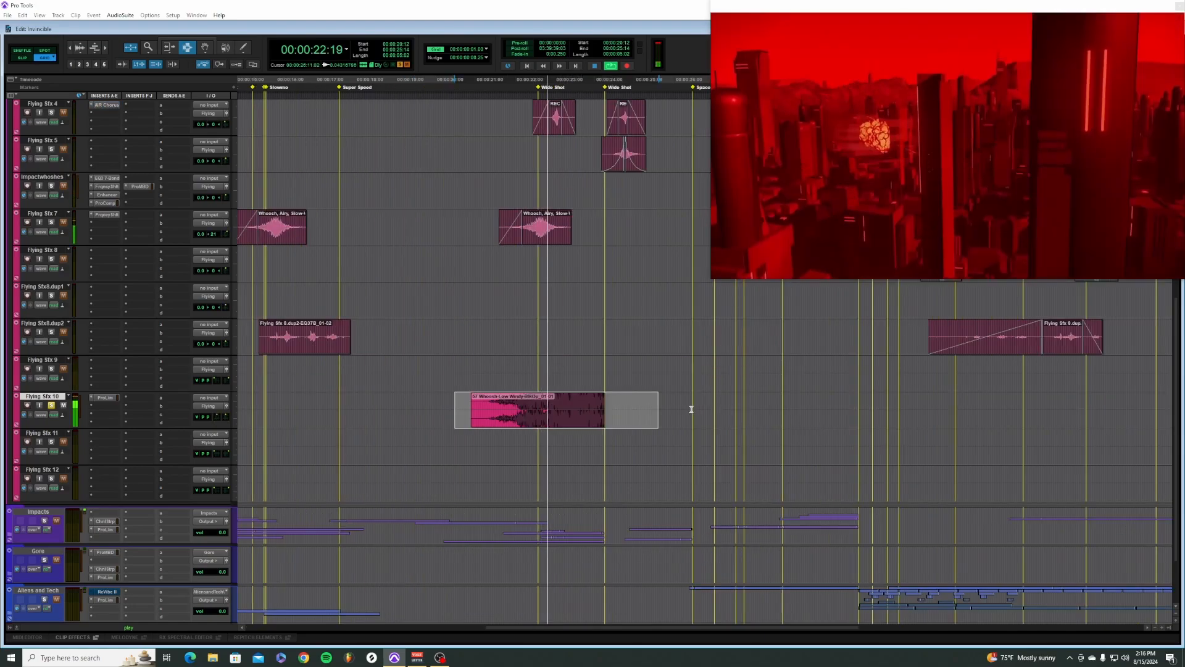
key("ctrl+[")
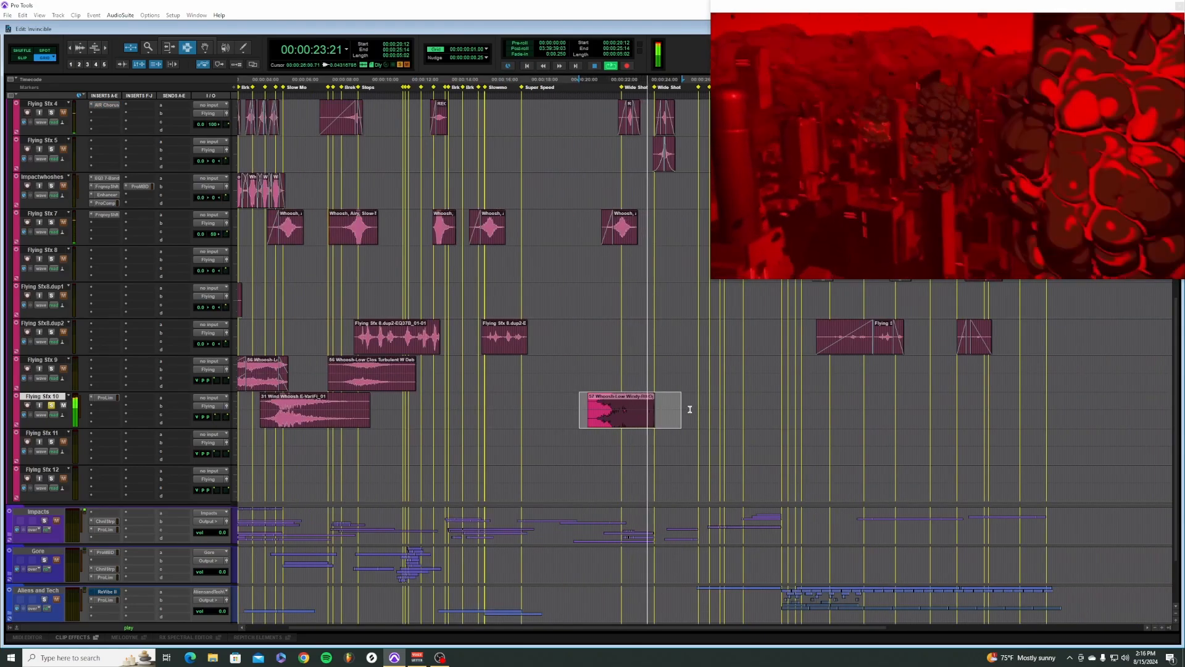
key("r")
key("r")
key("t")
key("t")
scroll(590, 410, "up", 5)
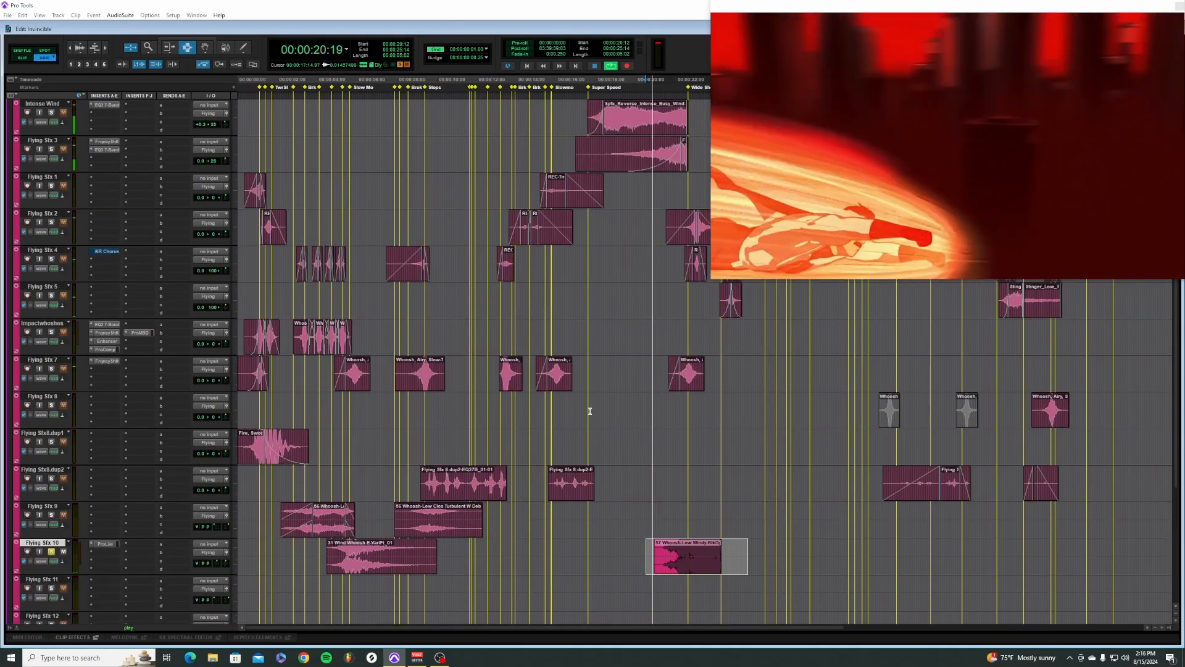
Step: Expand the Impacts group, solo it and place the cursor at 00:00:08:03 on Impacts 2.dup3
scroll(751, 436, "right", 3)
scroll(682, 427, "down", 2)
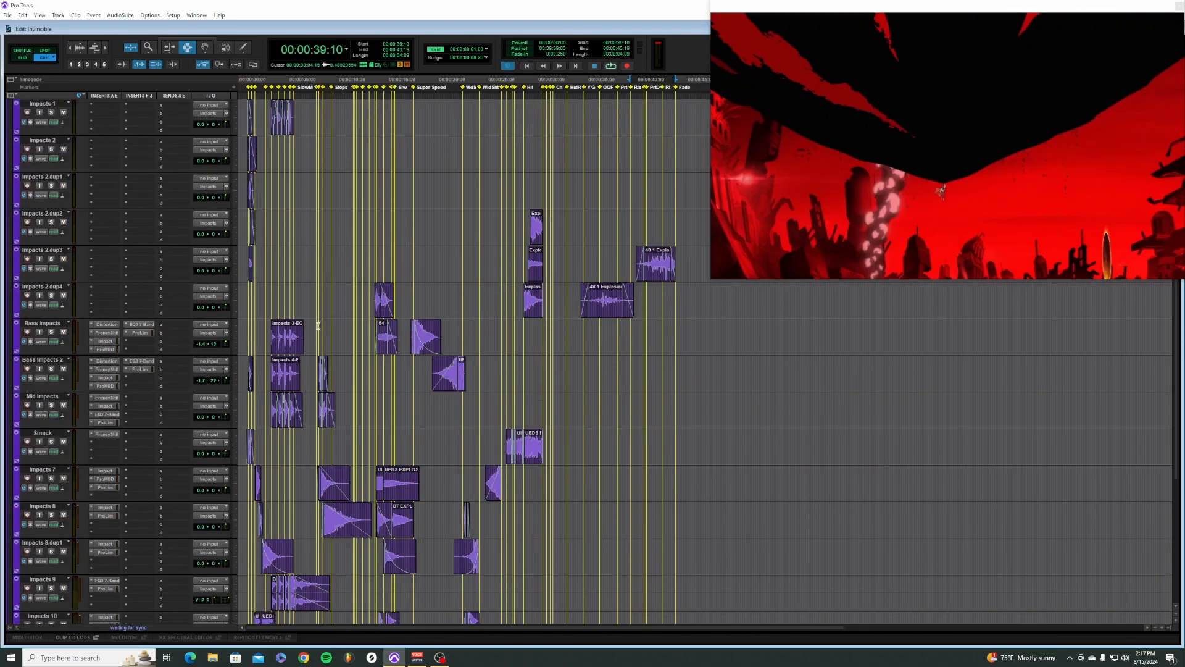
left_click(317, 256)
scroll(272, 284, "up", 3)
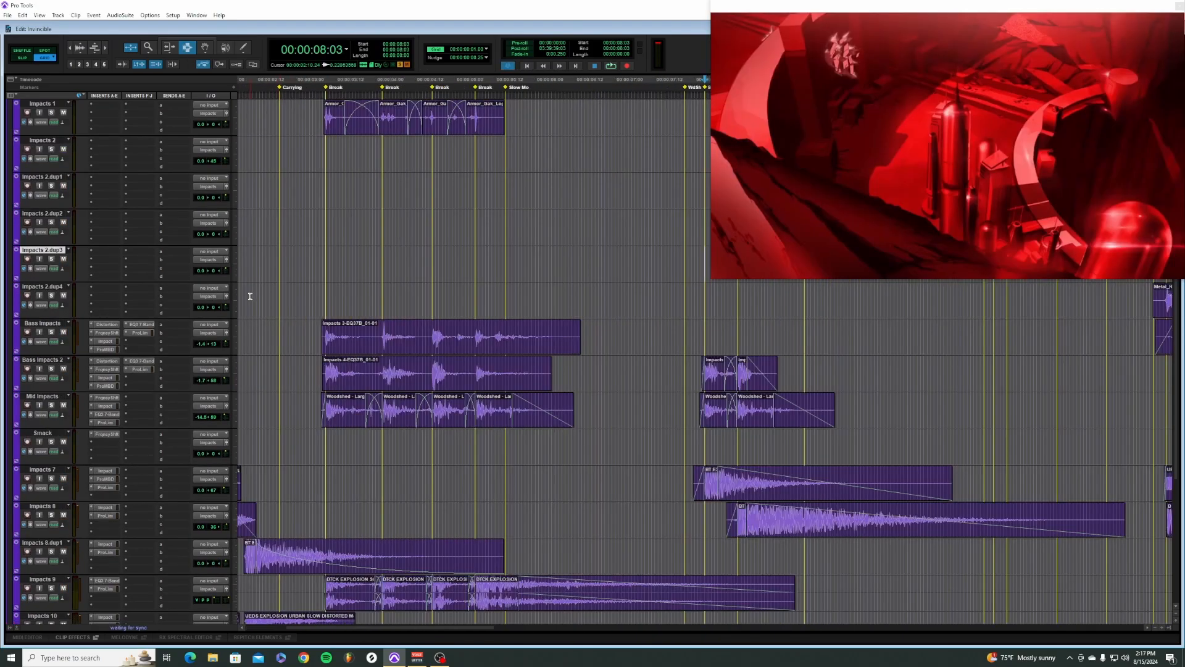
scroll(259, 284, "down", 7)
scroll(286, 294, "up", 5)
scroll(286, 293, "up", 6)
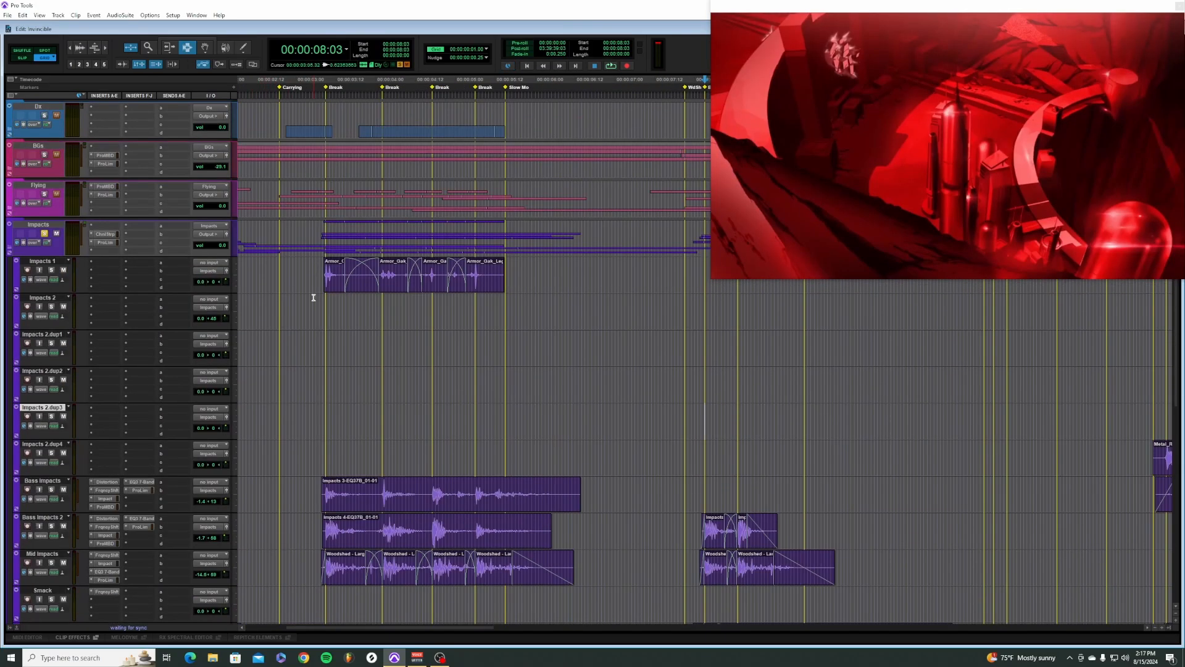
Step: Return to the session start and examine the opening clips across the Impacts tracks
key("Return")
scroll(295, 305, "down", 4)
scroll(294, 305, "down", 4)
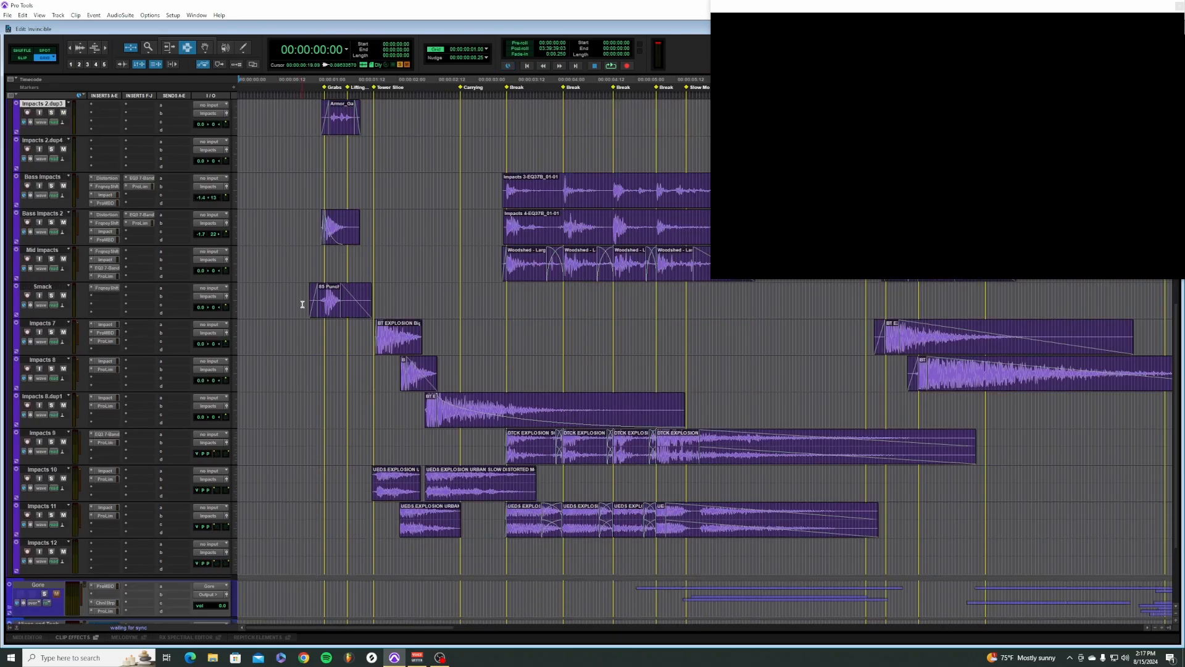
scroll(294, 304, "up", 4)
scroll(308, 294, "up", 1)
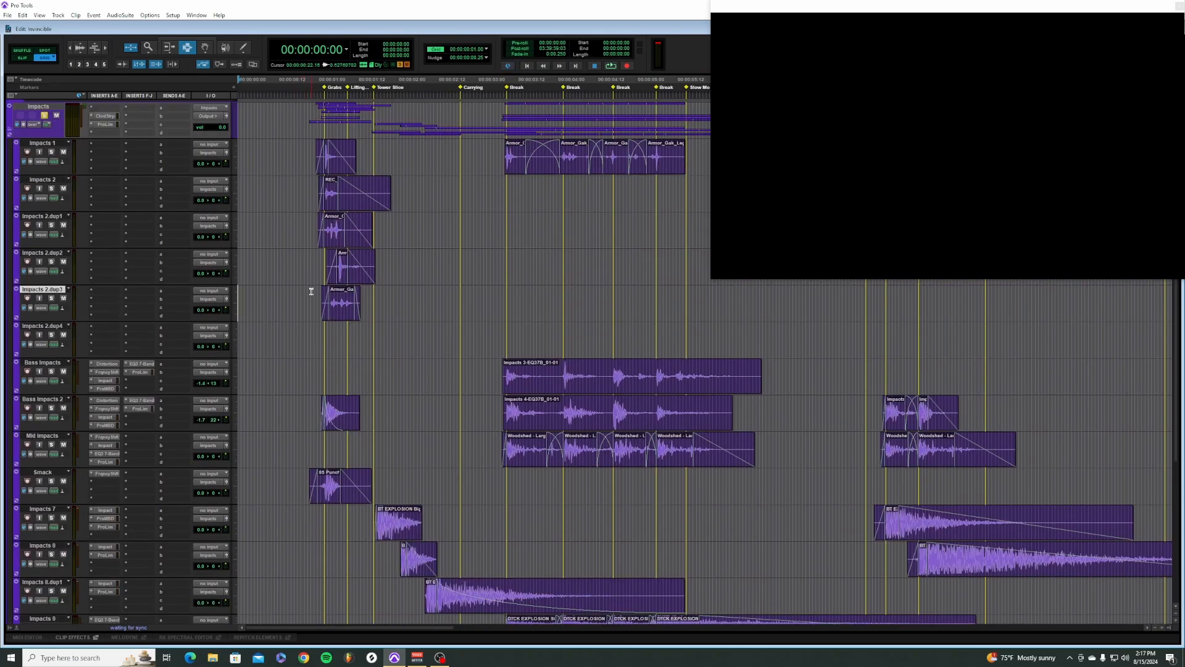
scroll(303, 297, "up", 2)
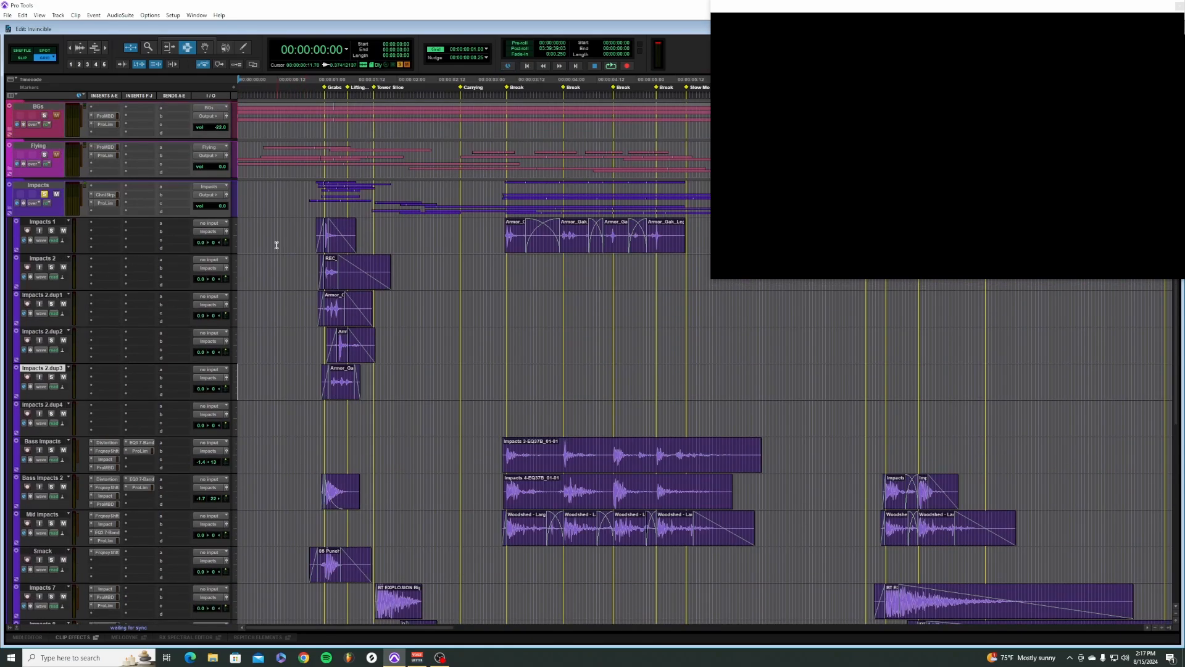
Step: Solo Impacts 1 and play its first clip from 00:00:00:20 and again from 00:00:00:19
left_click(303, 241)
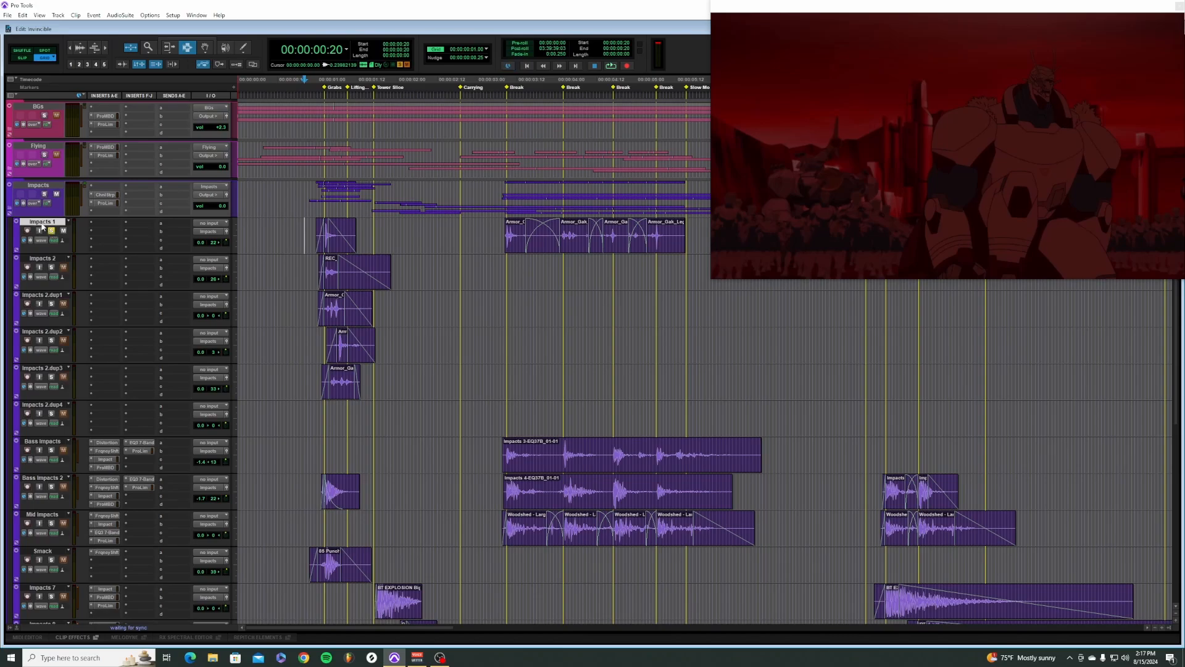
key("space")
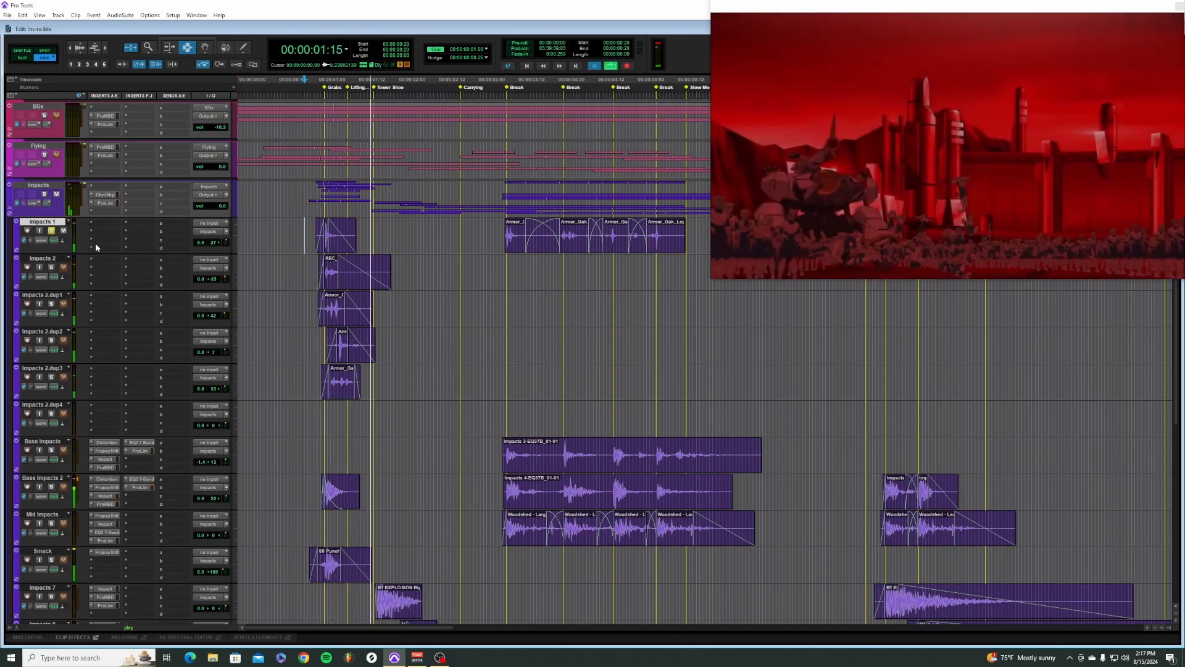
key("space")
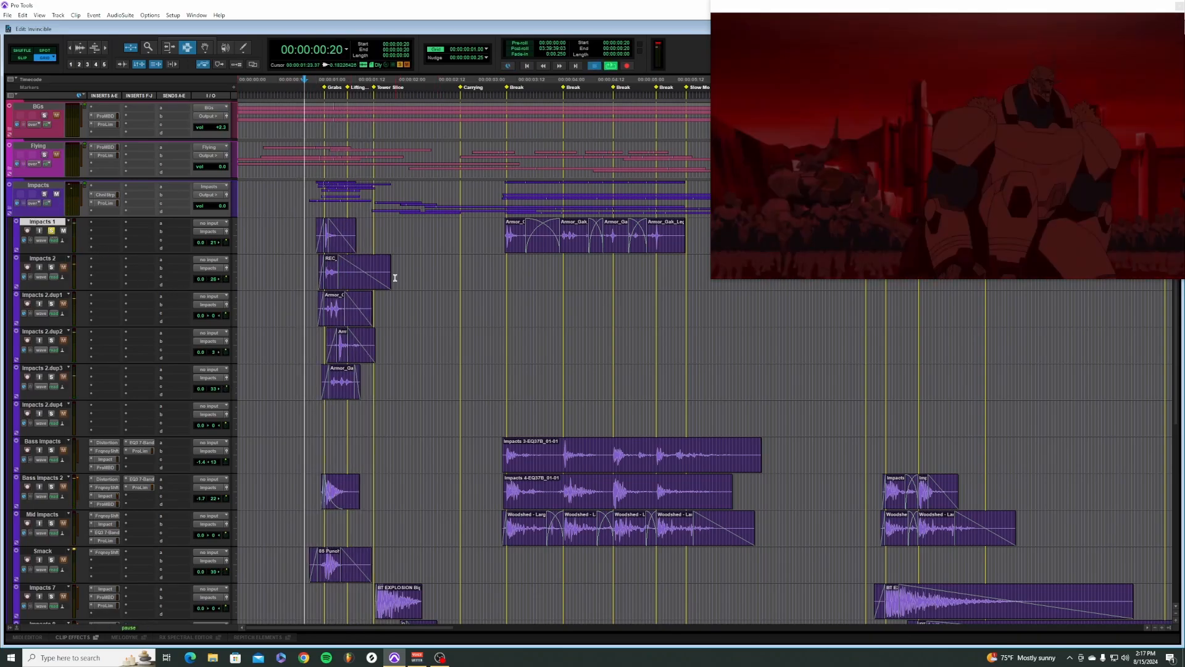
key("space")
key("space")
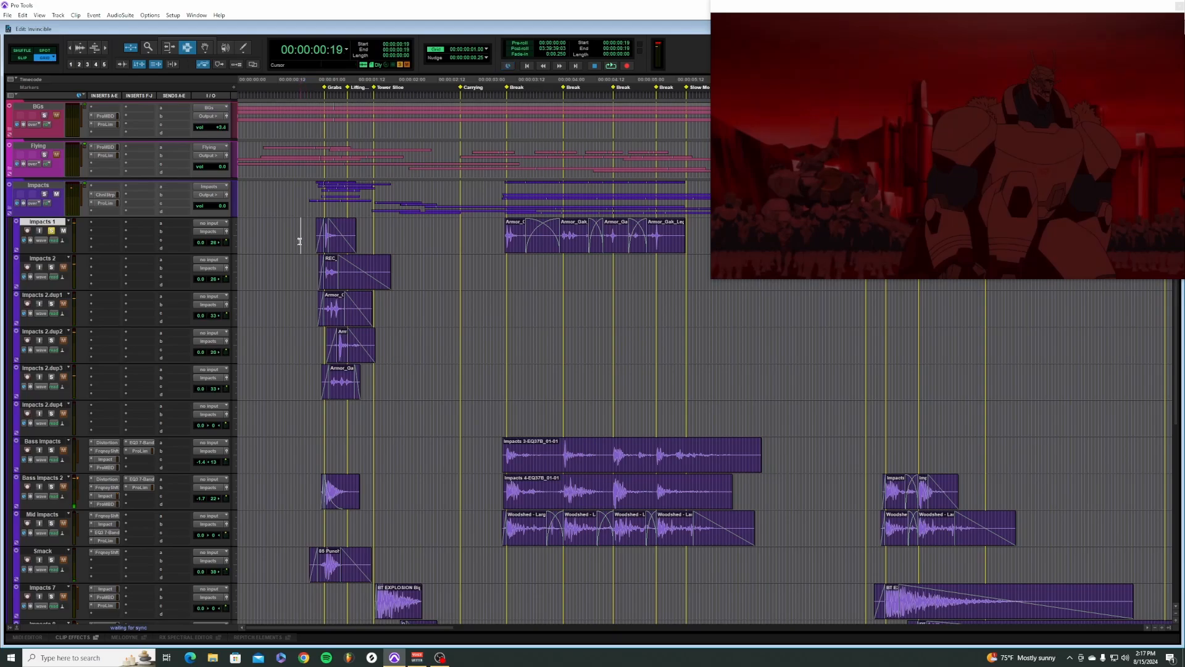
key("space")
key("space")
Step: Solo the Impacts group and play the opening hit from 00:00:00:15 and from 00:00:00:14
left_click(289, 239)
key("space")
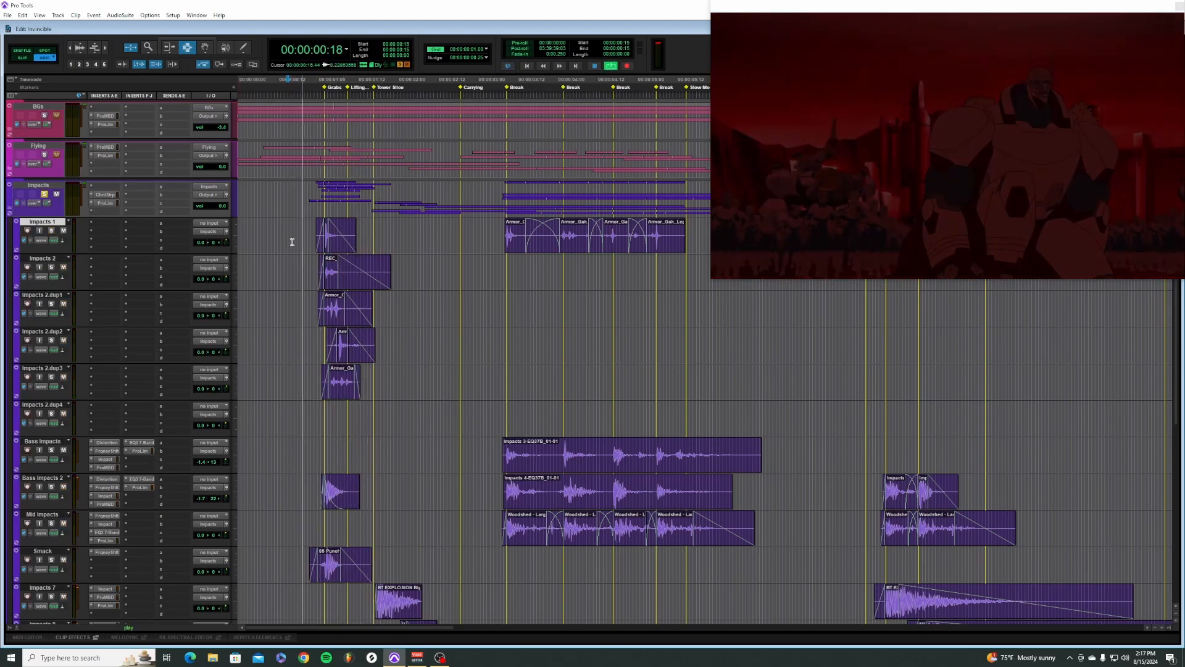
key("space")
left_click(287, 237)
key("space")
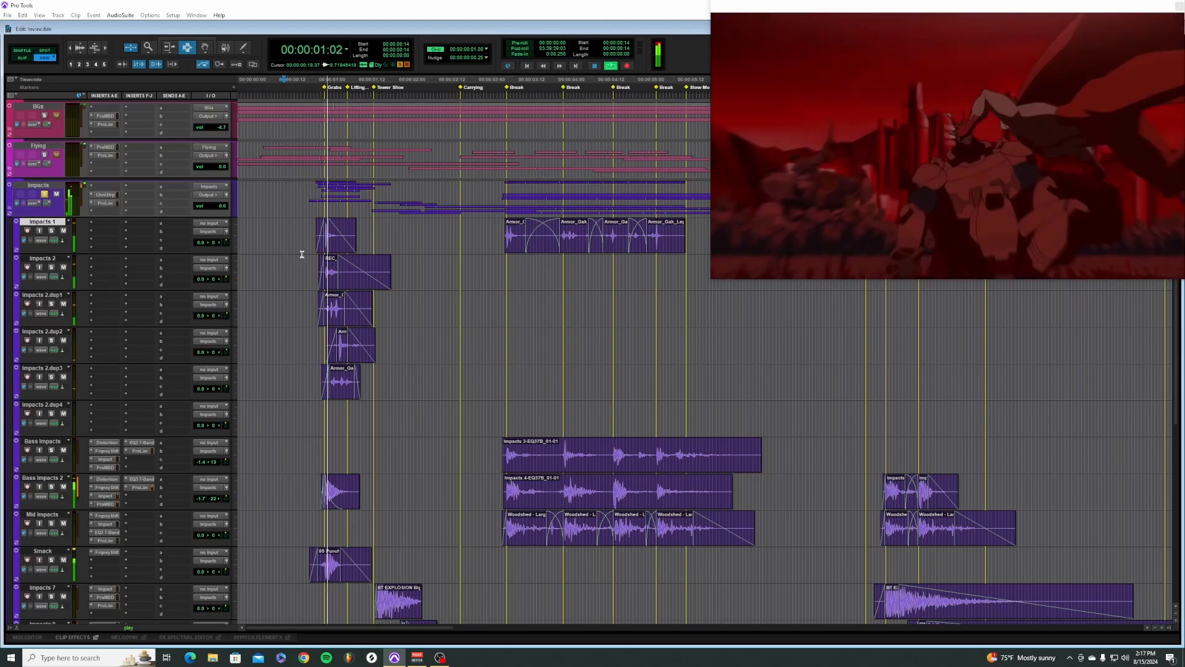
Step: Replay the opening hit from 00:00:00:17 and 00:00:00:14, and clear the Impacts group solo
key("space")
key("space")
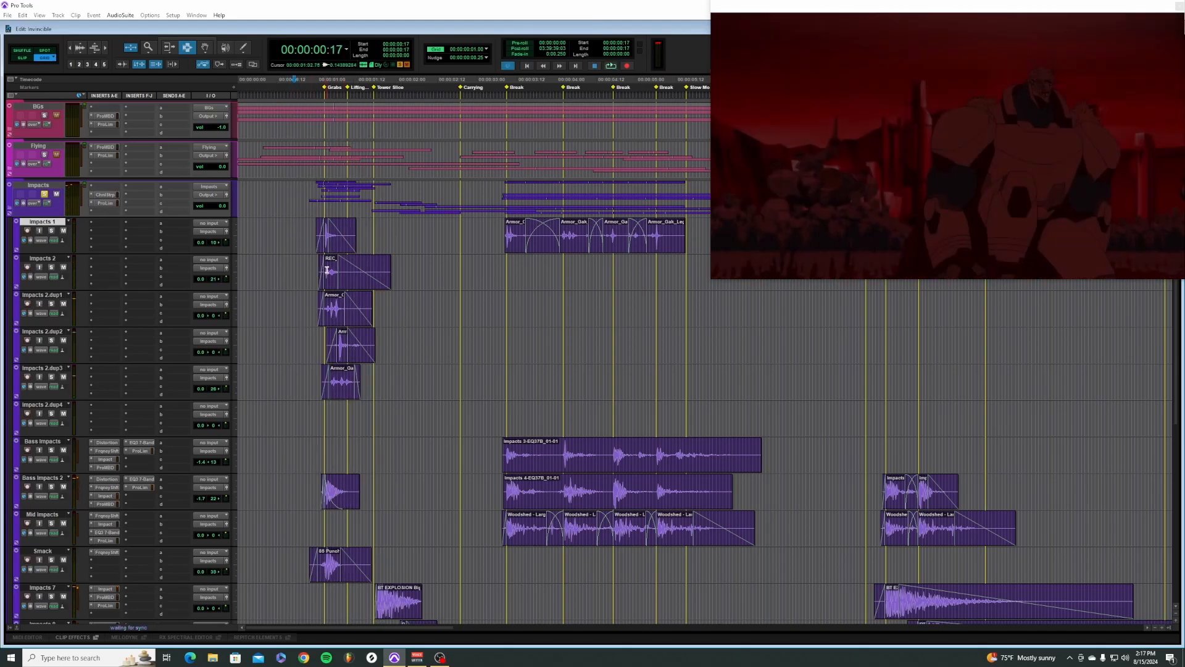
key("space")
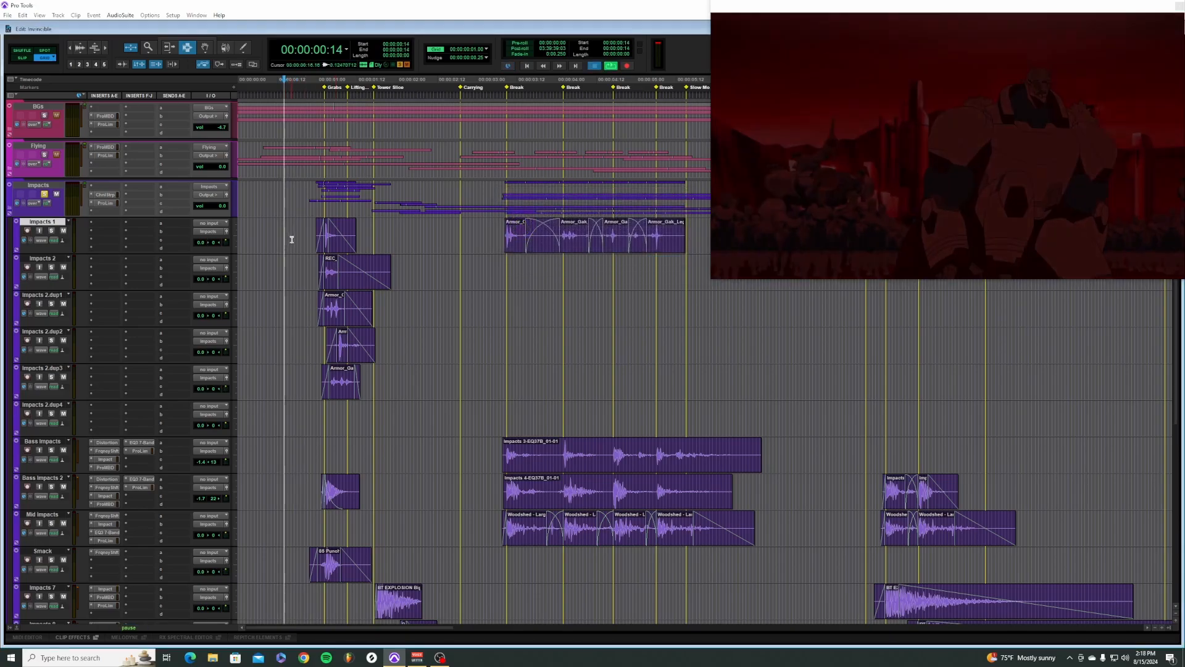
key("space")
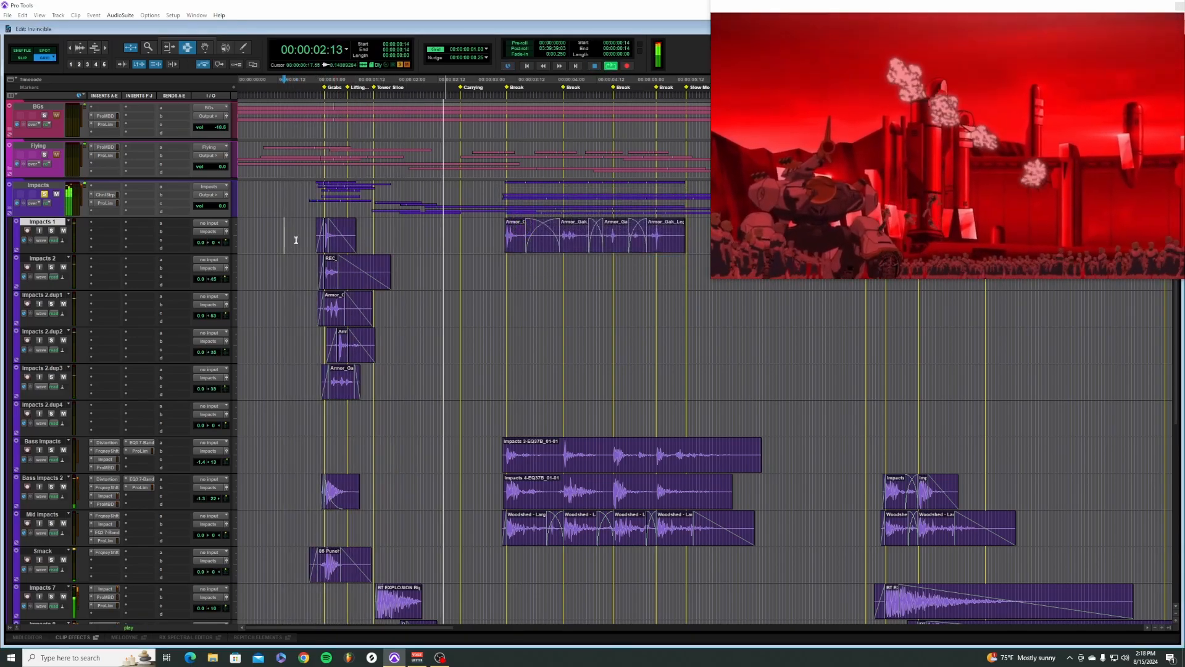
key("space")
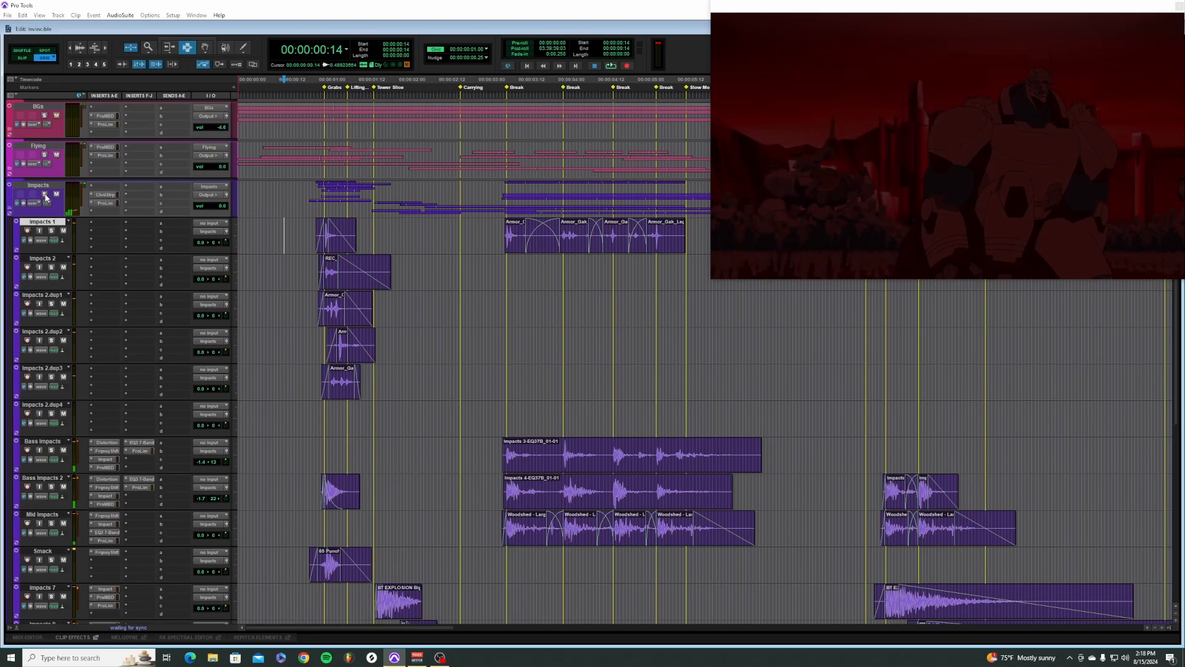
Step: Select the first clips on Impacts 1 through Impacts 2.dup3 from 00:00:00:20 and play them with Impacts 1 and Impacts 2 soloed
left_click(307, 240)
left_click_drag(306, 236, 428, 370)
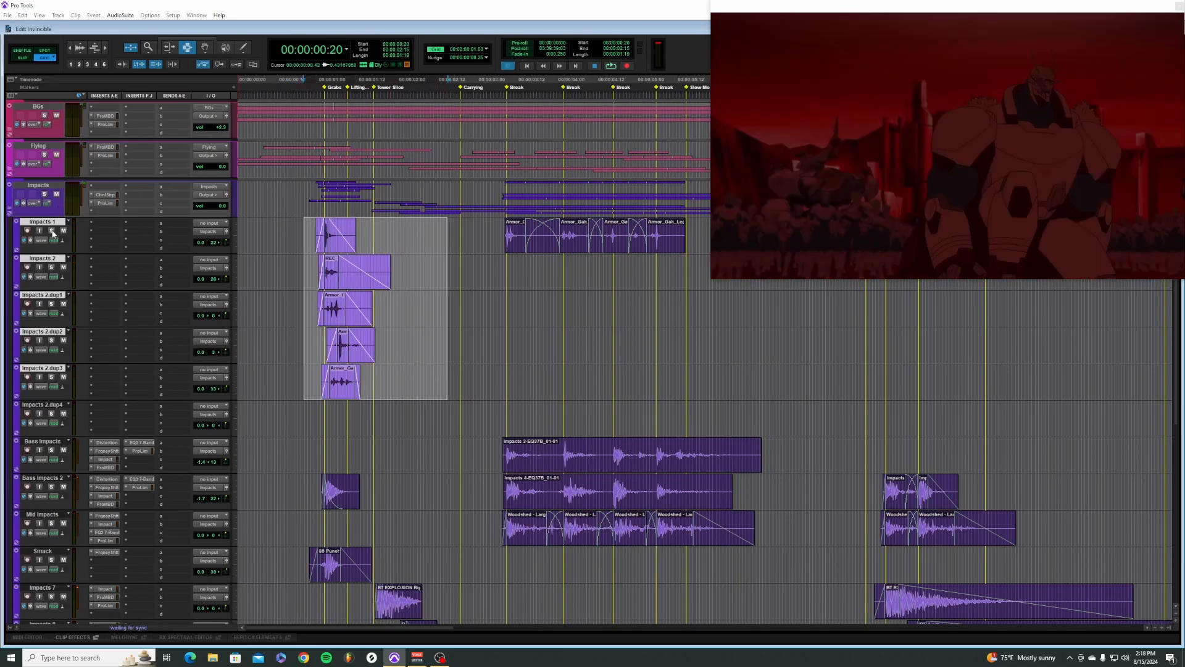
key("space")
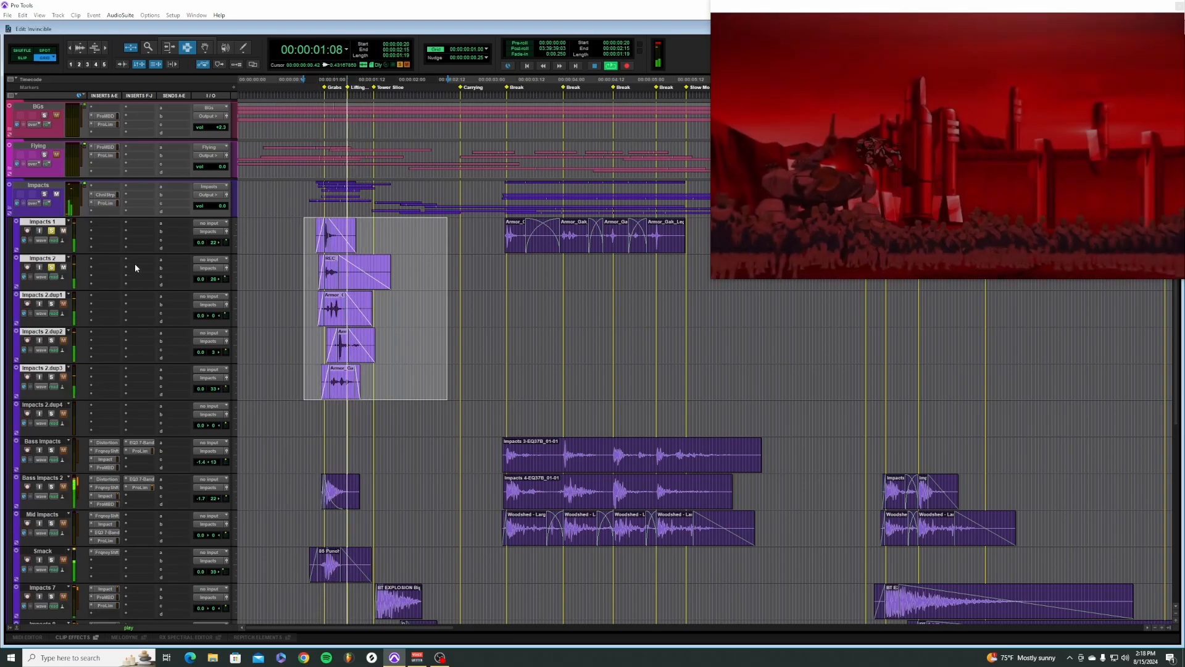
key("space")
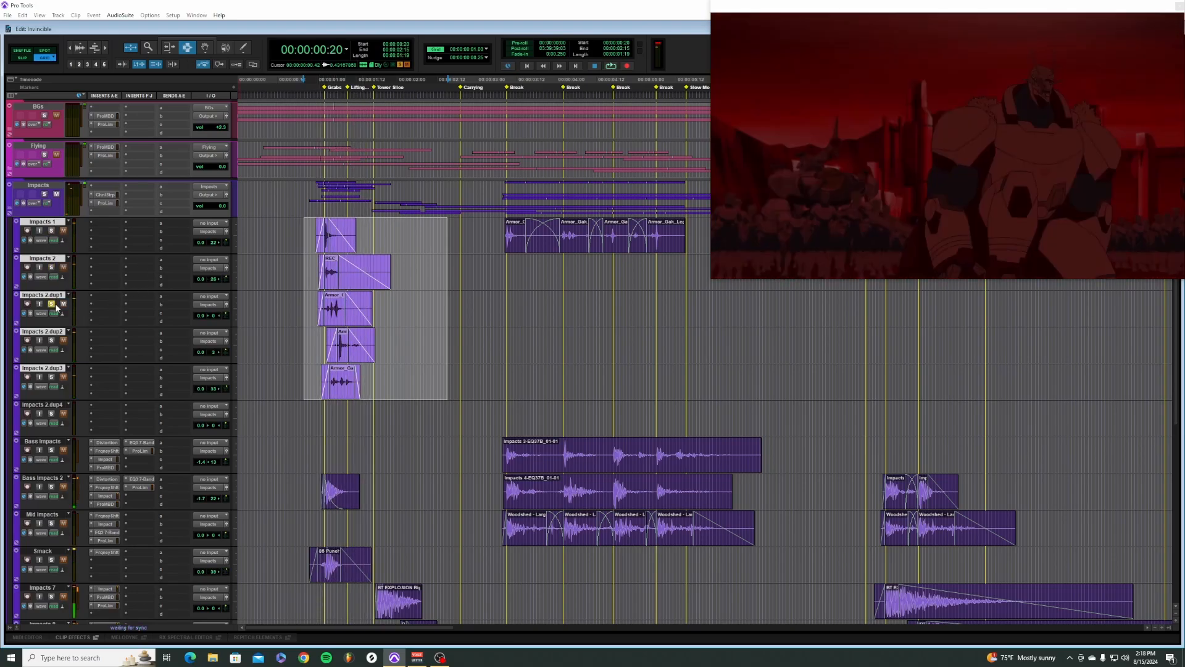
Step: Audition the selected impact layers individually starting with Impacts 2.dup1, and solo Impacts 2.dup1 and Impacts 2 again
key("space")
key("space")
key("space")
key("space")
left_click(51, 305)
left_click(51, 268)
Step: Play the selected opening impact clips with Impacts 2 through Impacts 2.dup3 soloed together
key("space")
scroll(272, 361, "down", 5)
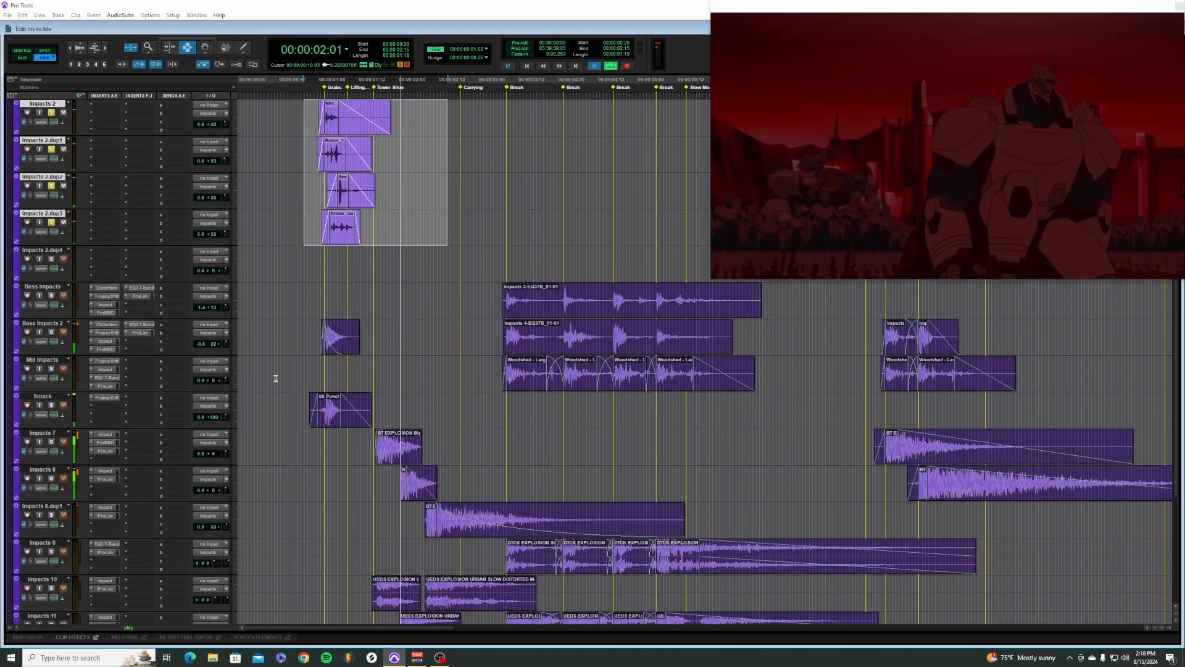
key("space")
scroll(288, 295, "up", 2)
key("space")
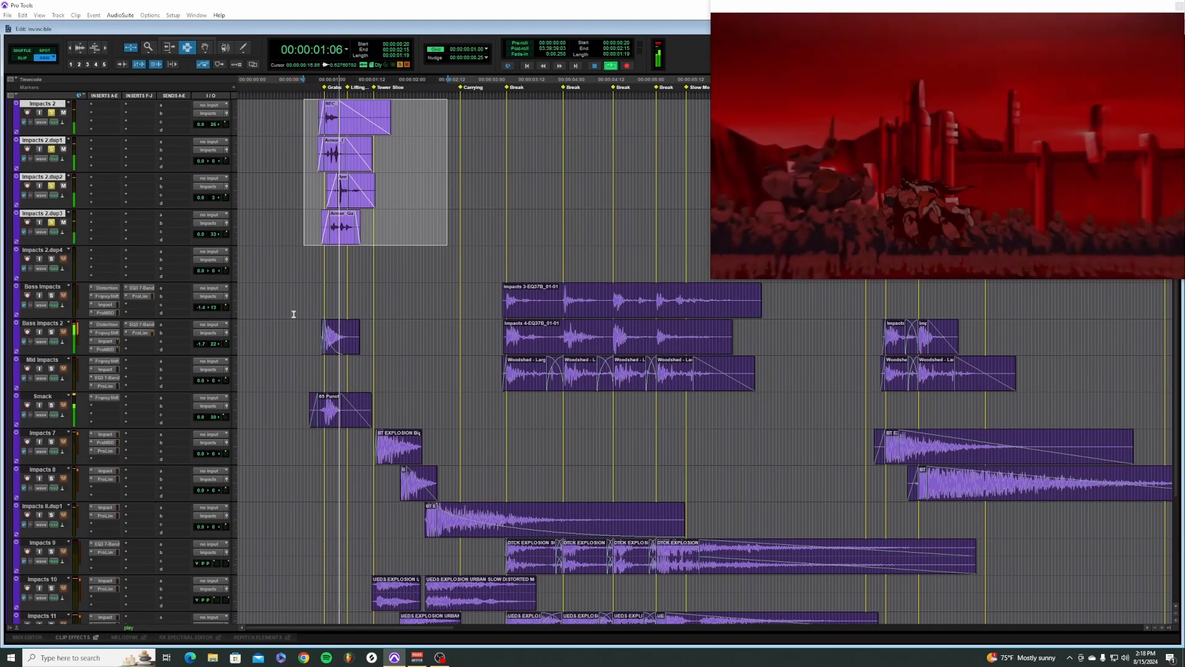
Step: Solo Bass Impacts 2, add Smack to the solo, and play their opening clips from 00:00:00:20
scroll(300, 303, "down", 3)
key("space")
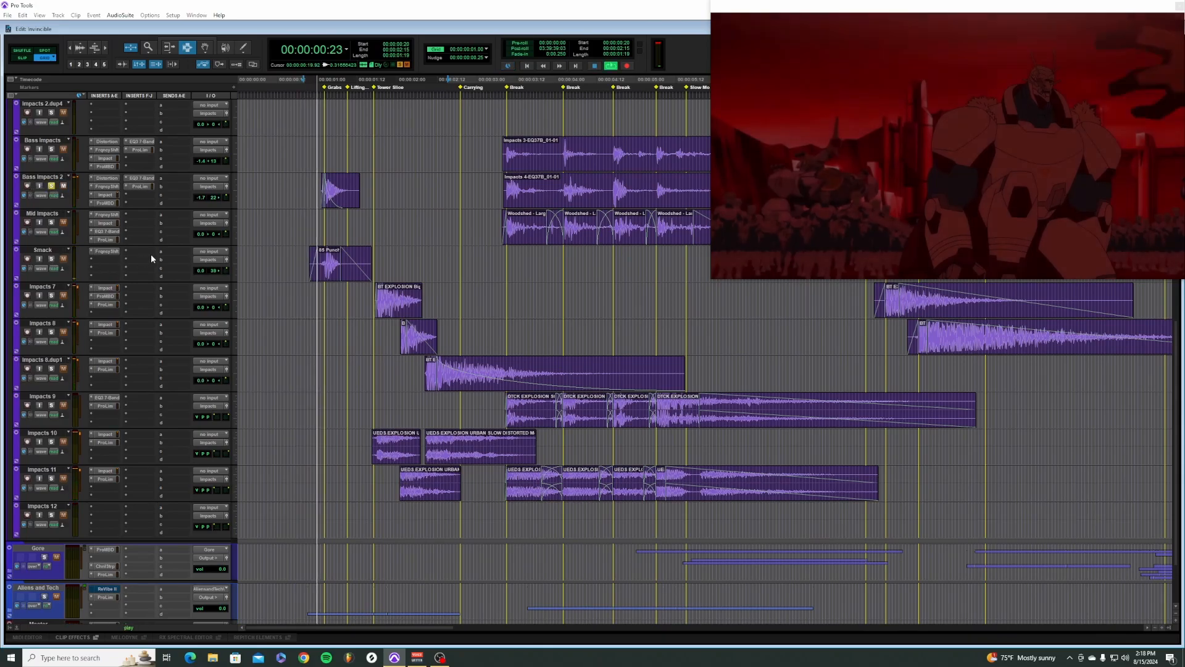
key("space")
key("space")
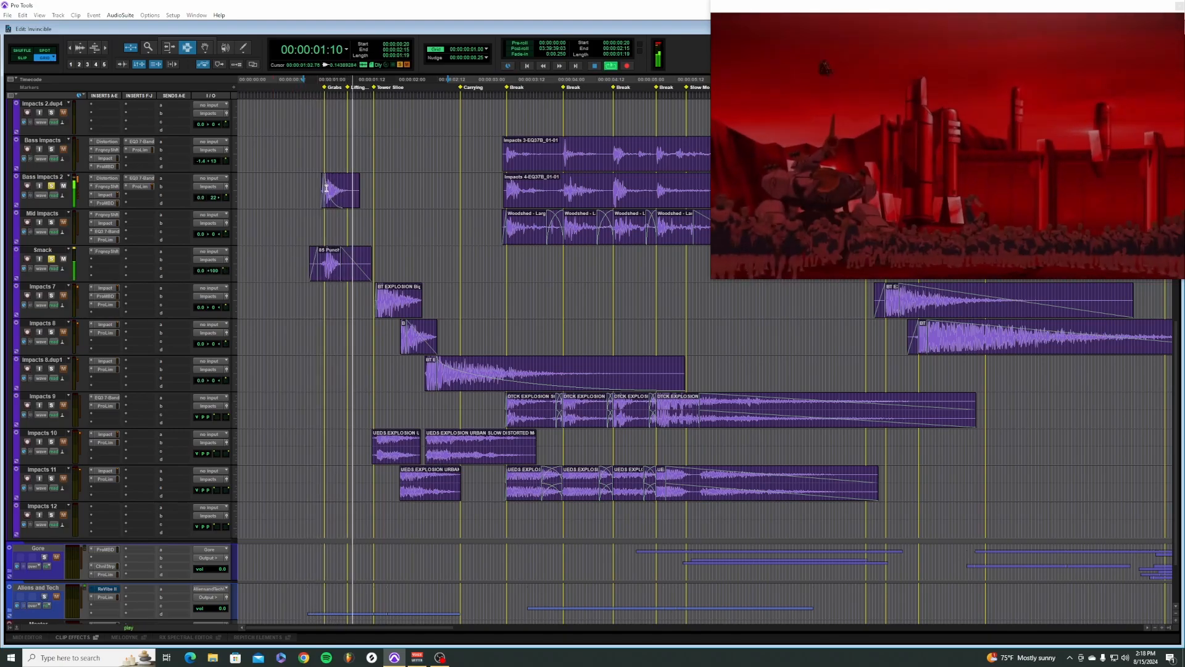
key("space")
key("space")
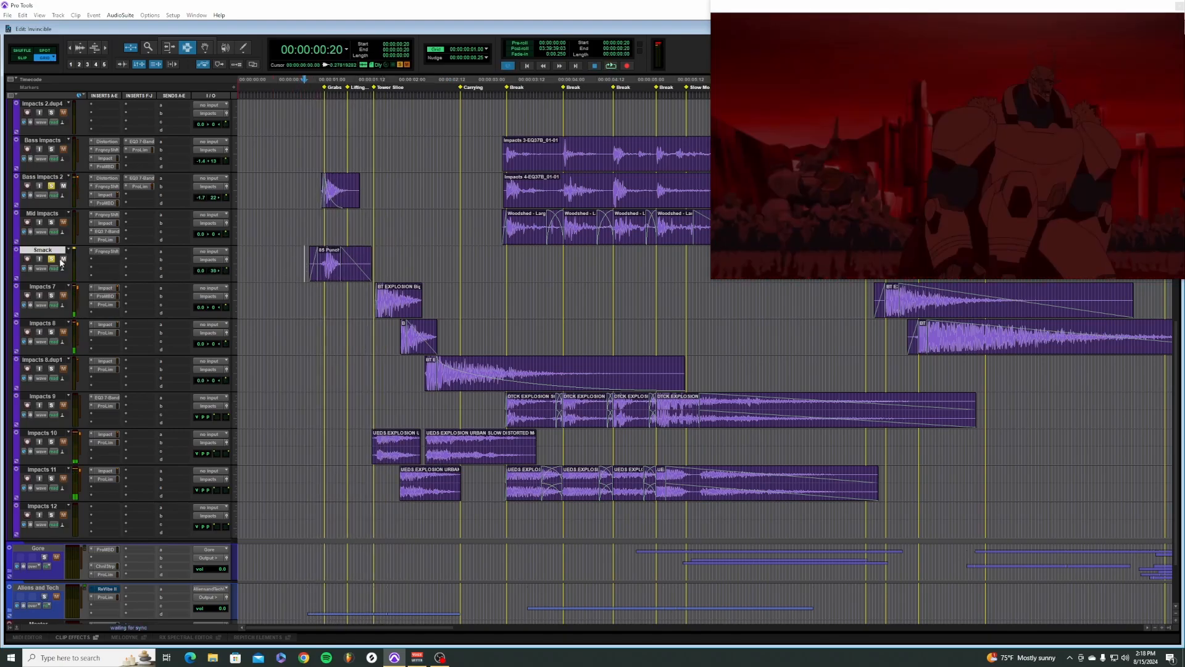
Step: Select the first explosion clips across Impacts 7, Impacts 8 and Impacts 8.dup1 from 00:00:01:15, and clear the selection
scroll(366, 211, "down", 2)
left_click_drag(365, 211, 697, 316)
left_click(693, 300)
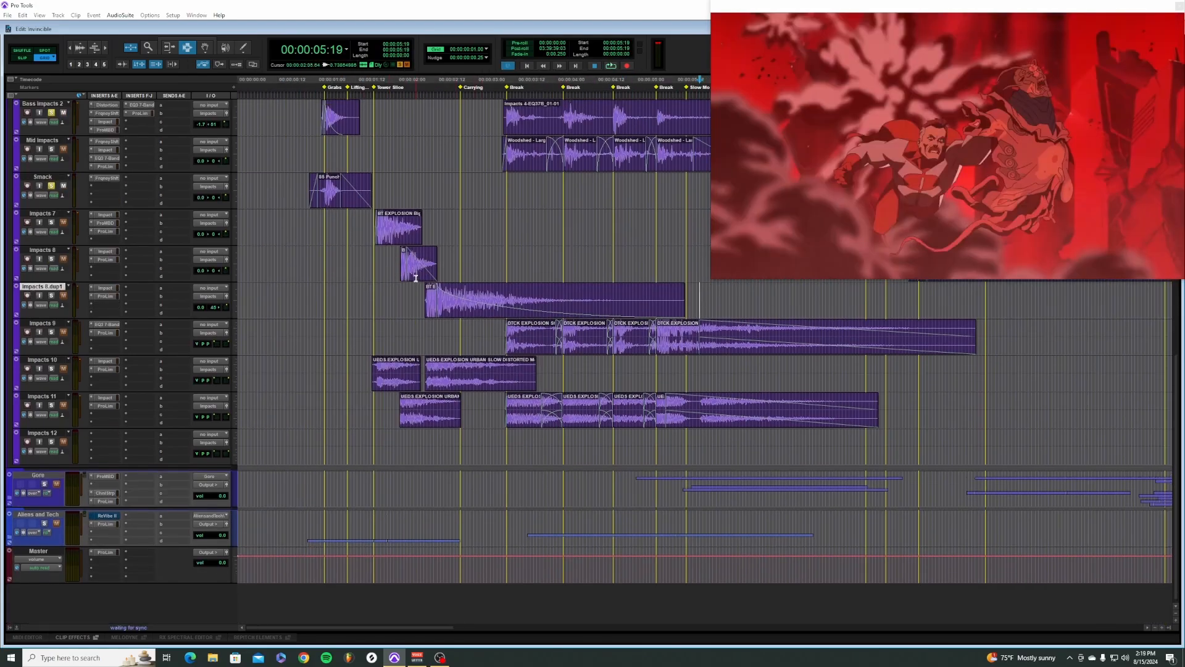
scroll(416, 278, "up", 1)
left_click_drag(367, 246, 694, 339)
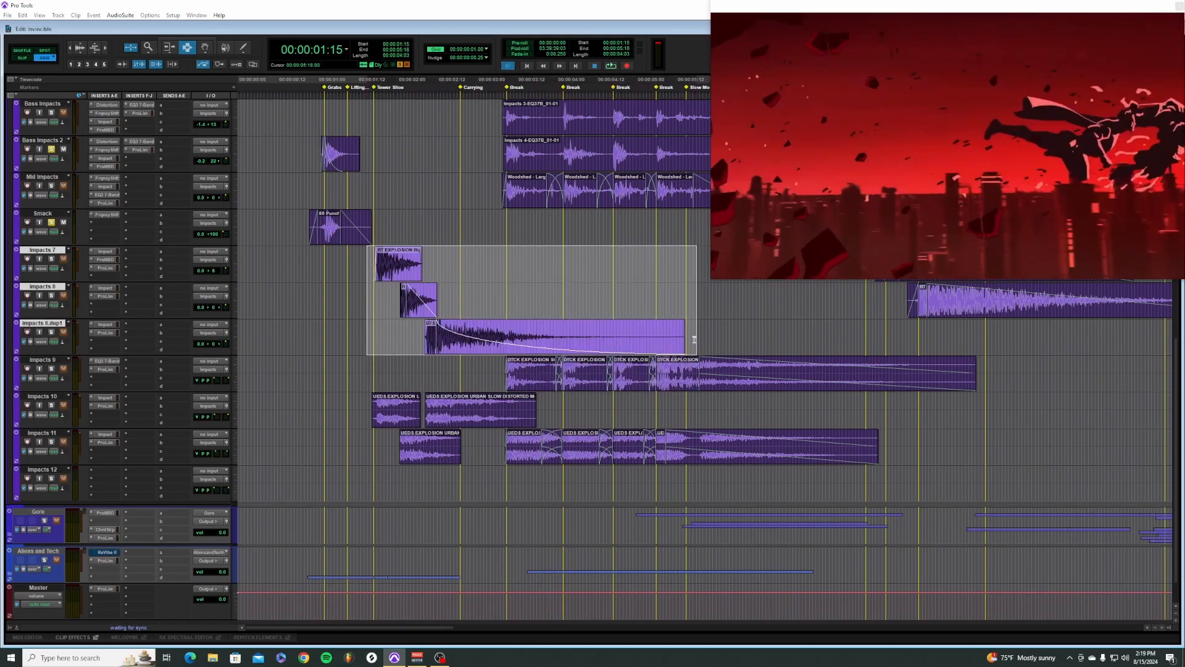
left_click(703, 338)
Step: Audition the first Impacts 7 explosion from 00:00:01:14, and select and solo the staggered explosions on Impacts 7, Impacts 8 and Impacts 8.dup1
left_click_drag(363, 266, 390, 270)
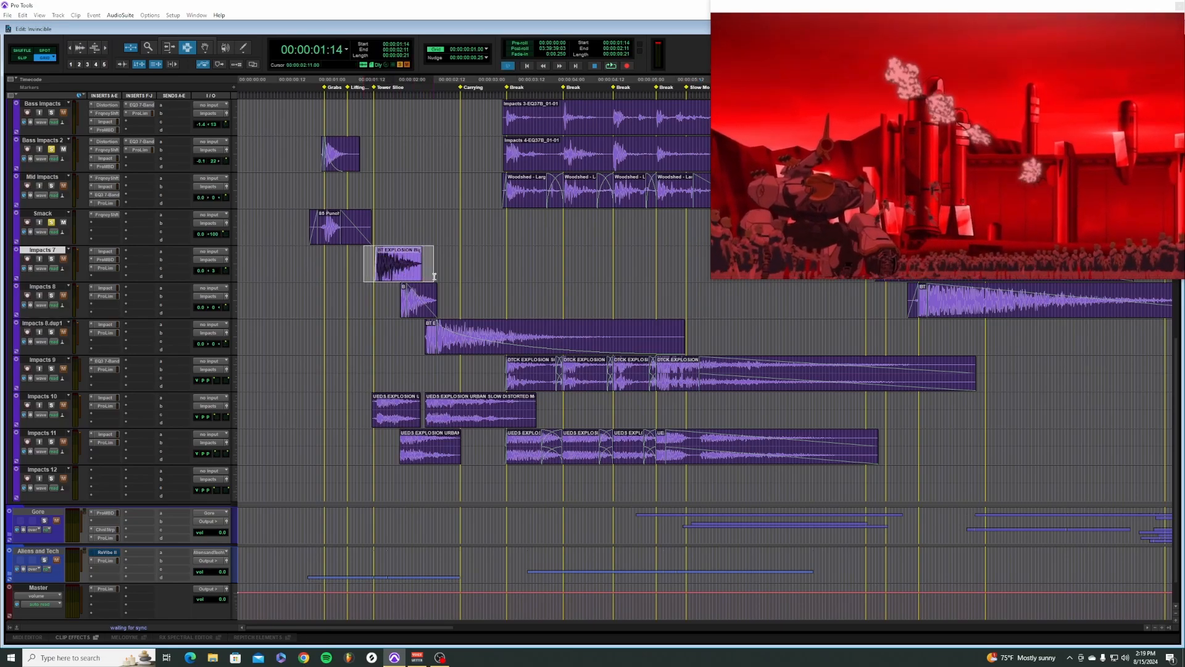
key("space")
left_click_drag(376, 262, 706, 353)
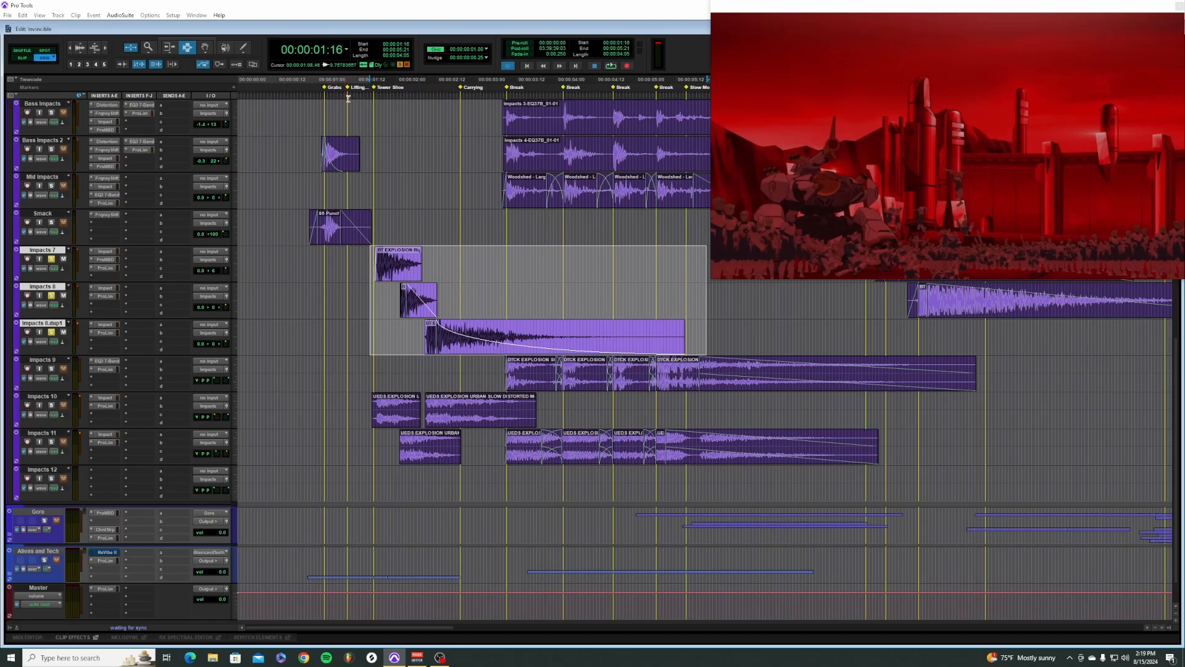
Step: Play the selected explosions on Impacts 7, Impacts 8 and Impacts 8.dup1 from 00:00:01:16, and replay them with Impacts 11 added to the solo
key("space")
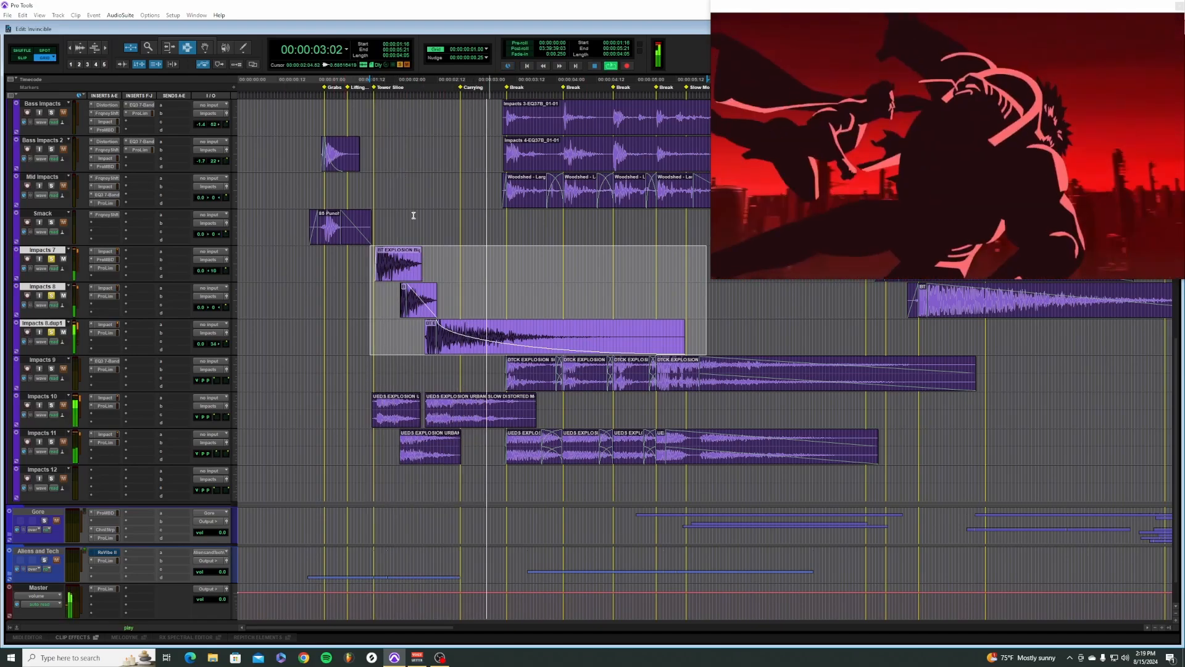
scroll(407, 186, "down", 1)
key("space")
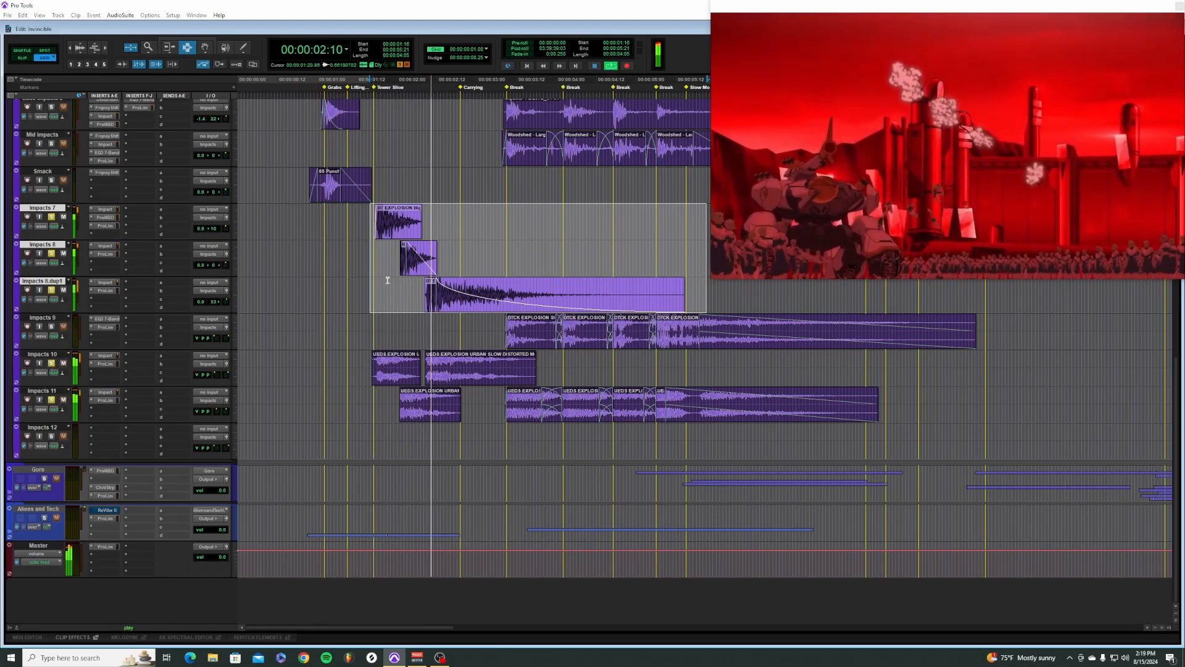
Step: Select the four Break explosions on Impacts 9 from 00:00:03:06 and solo the track
scroll(432, 308, "up", 1)
left_click_drag(498, 336, 985, 349)
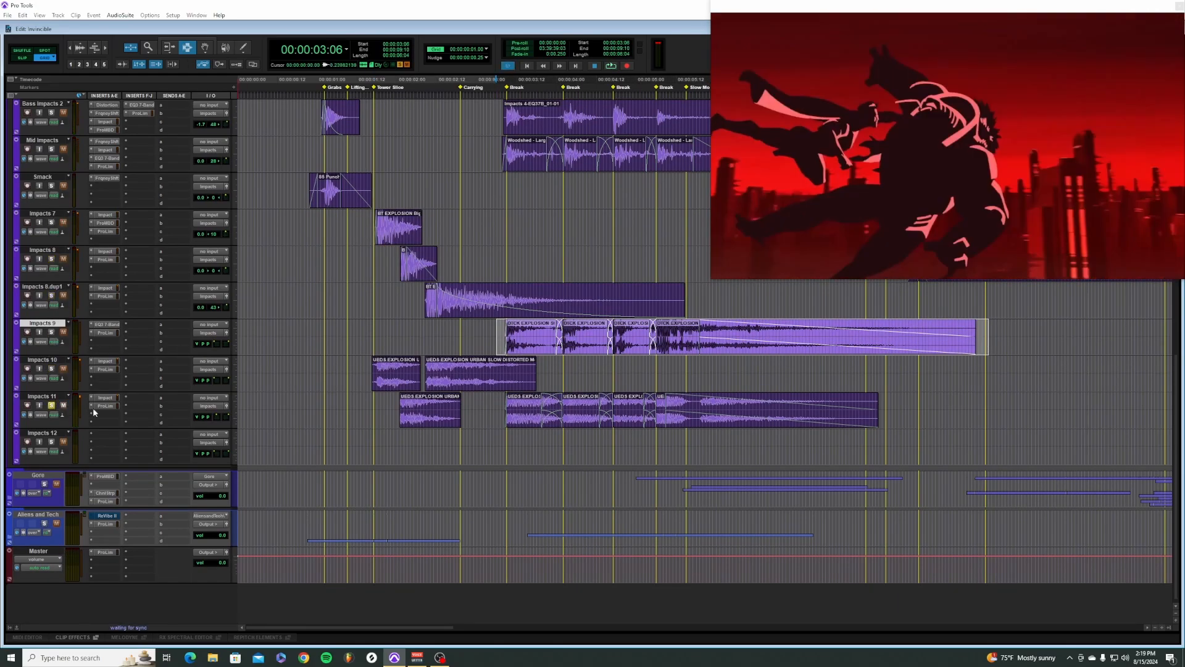
left_click(51, 332)
Step: Solo Bass Impacts, Bass Impacts 2 and Mid Impacts, and audition their Break hits from 00:00:03:01
scroll(739, 414, "up", 4)
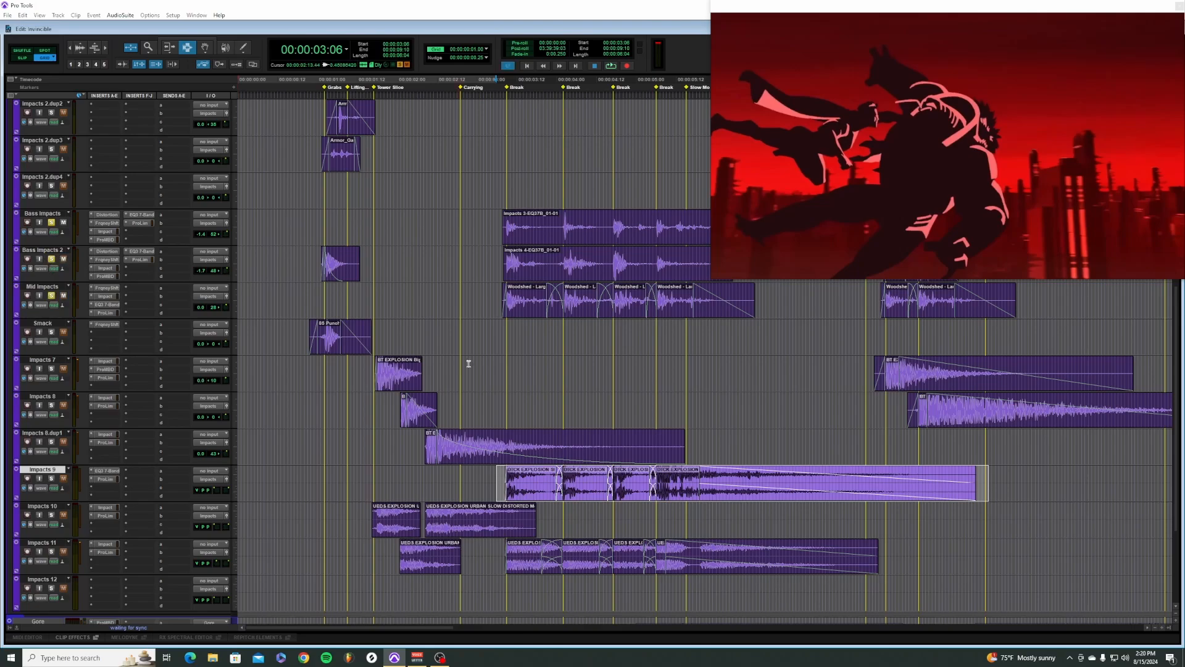
scroll(468, 362, "up", 3)
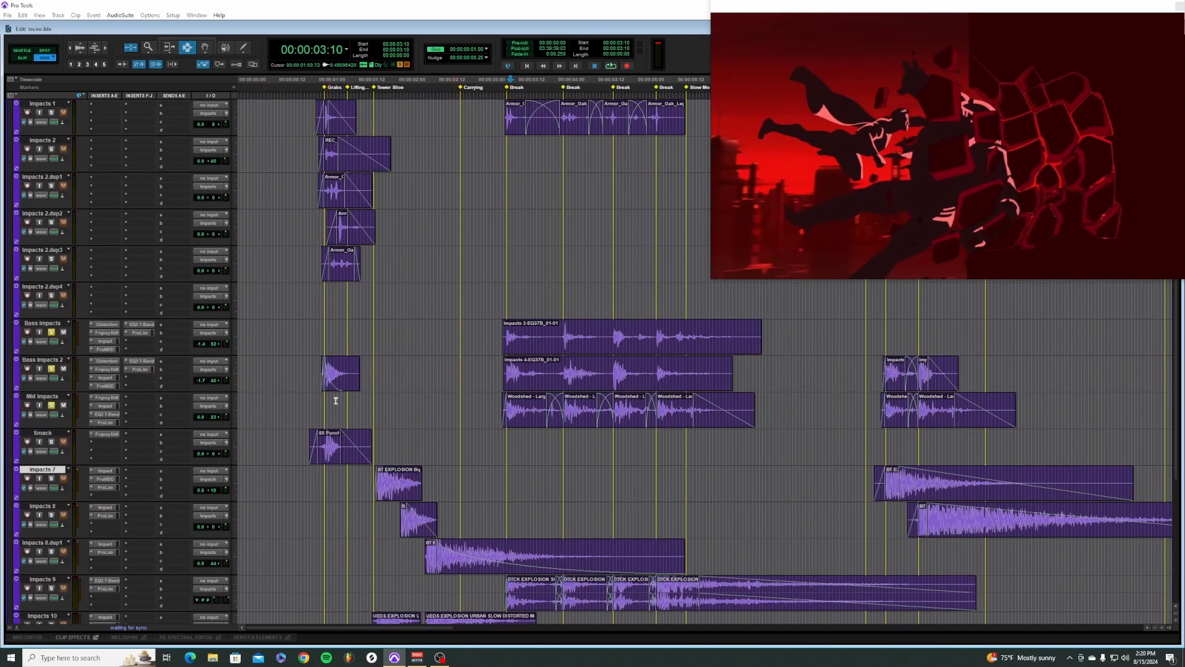
scroll(437, 361, "down", 2)
left_click(494, 162)
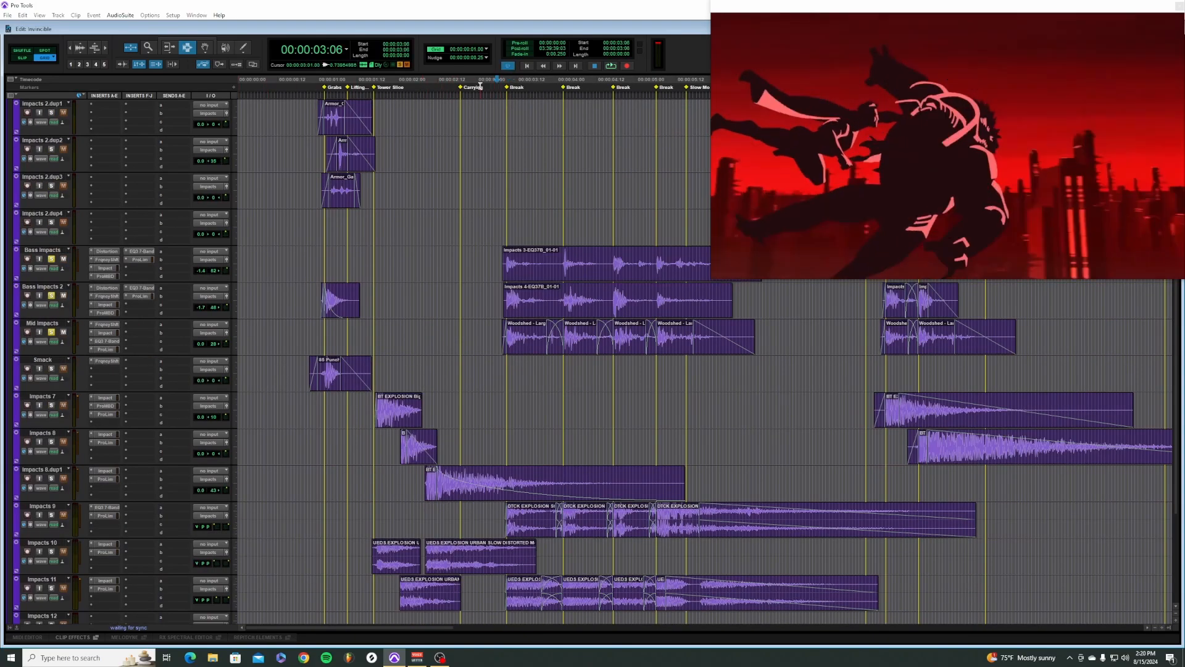
key("space")
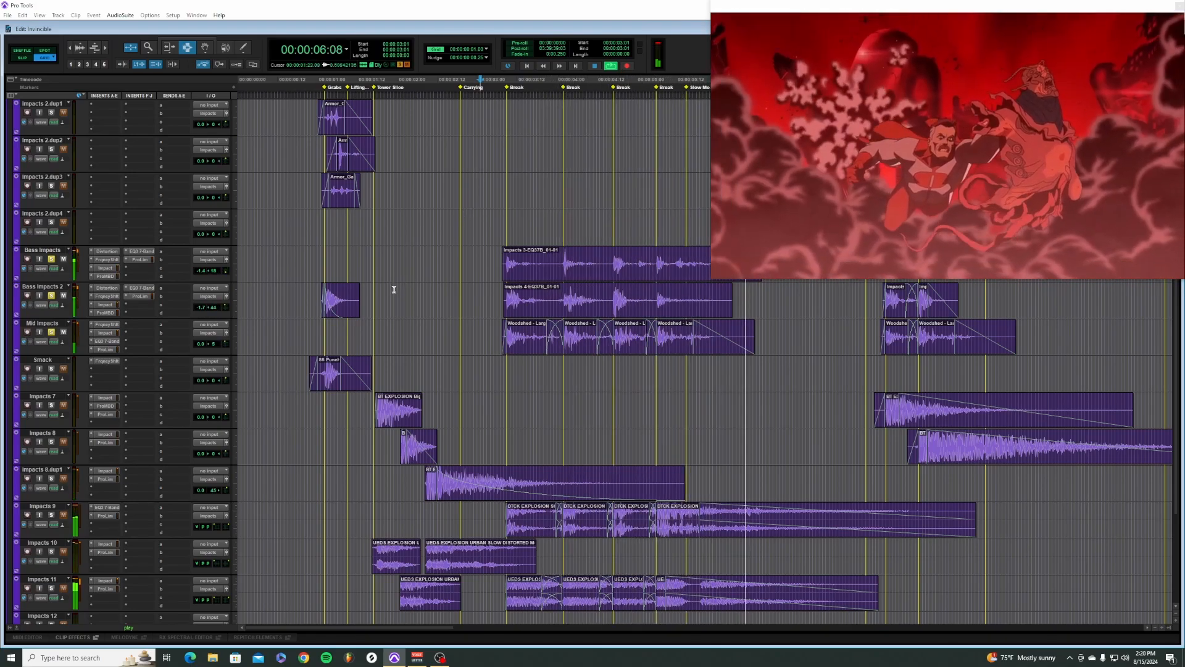
key("space")
Step: Add Impacts 1 to the soloed bass and mid impacts, and replay the Break hits from 00:00:03:01
scroll(408, 300, "up", 8)
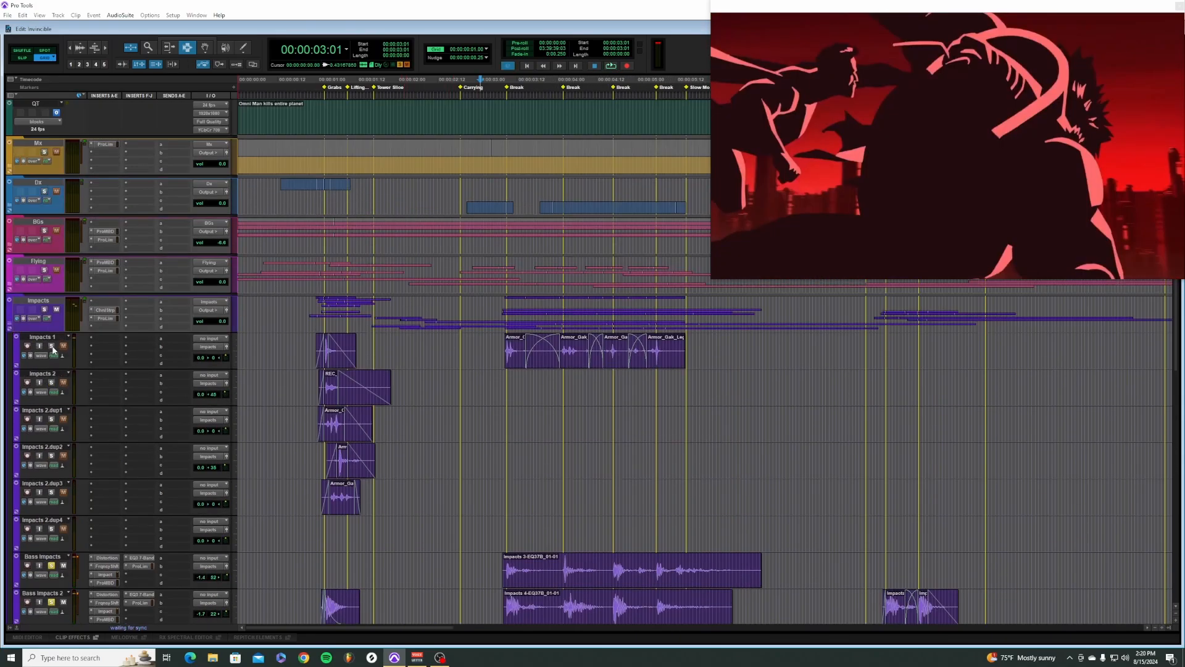
scroll(471, 300, "down", 2)
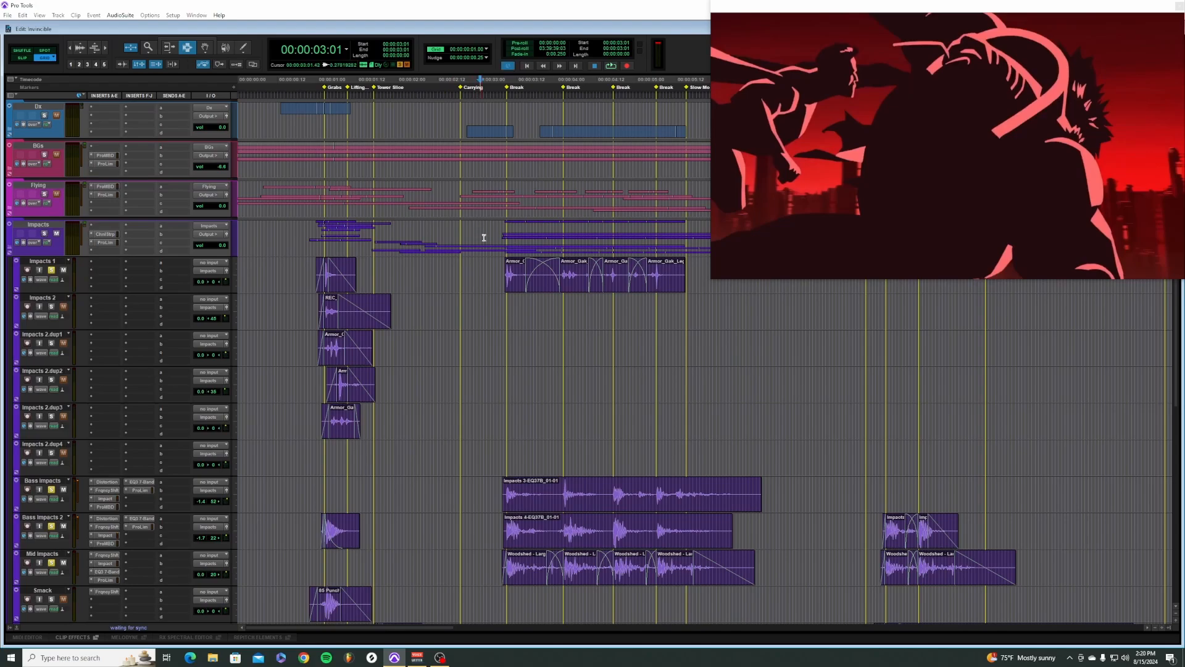
key("space")
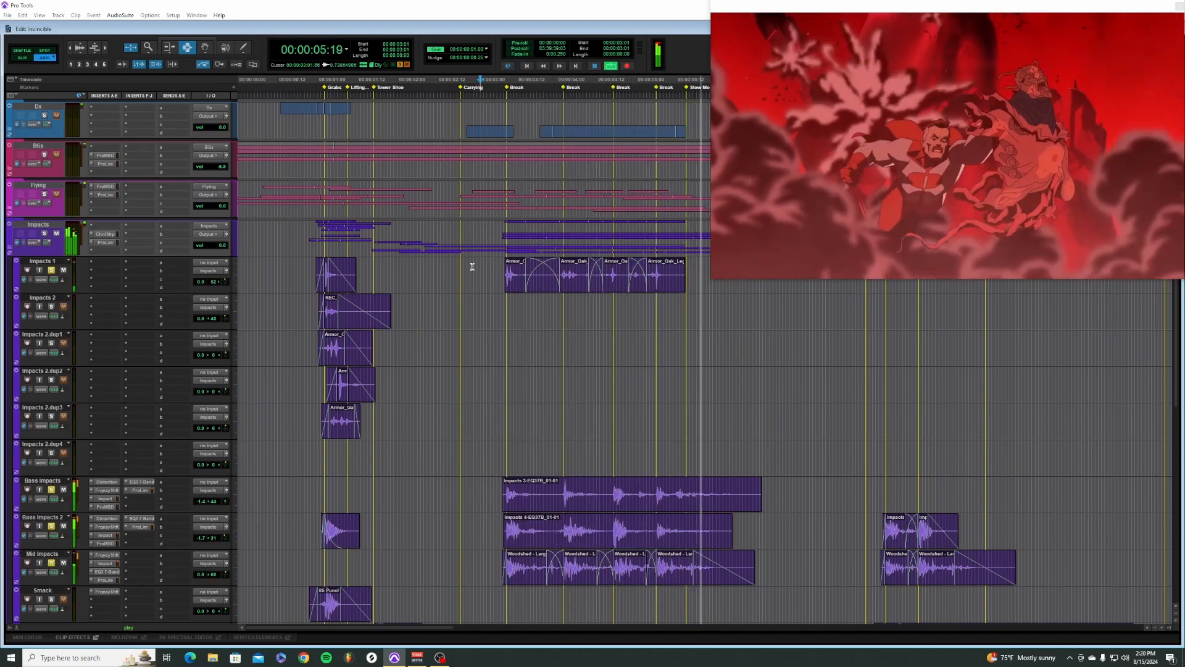
key("space")
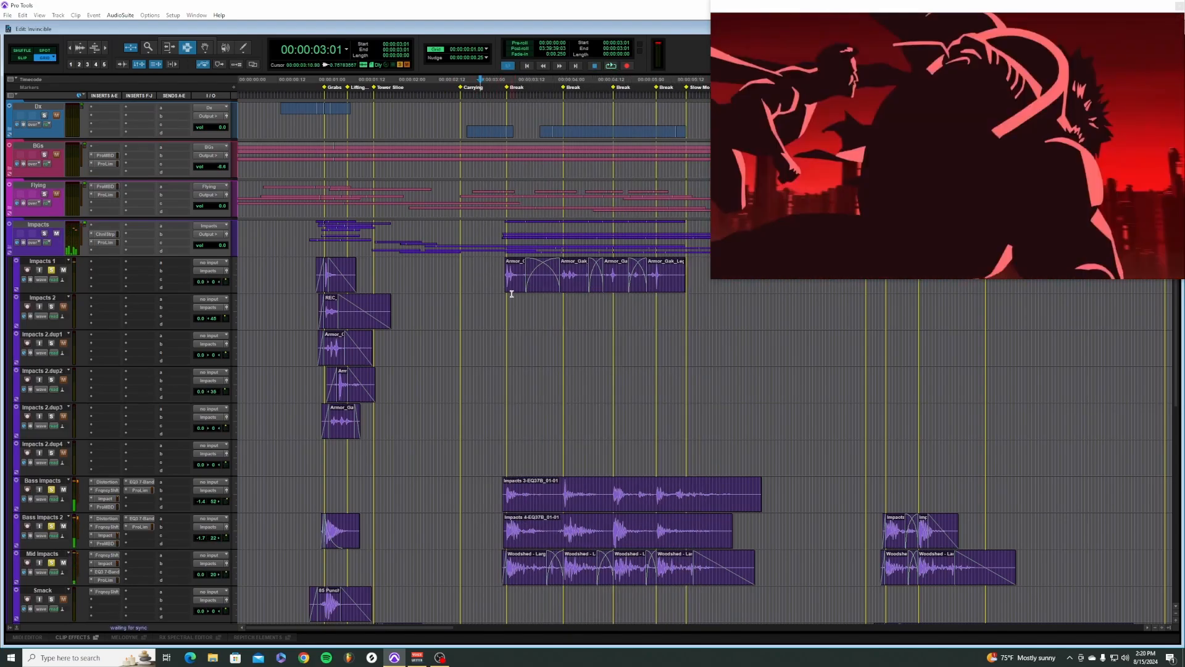
key("space")
scroll(538, 260, "down", 5)
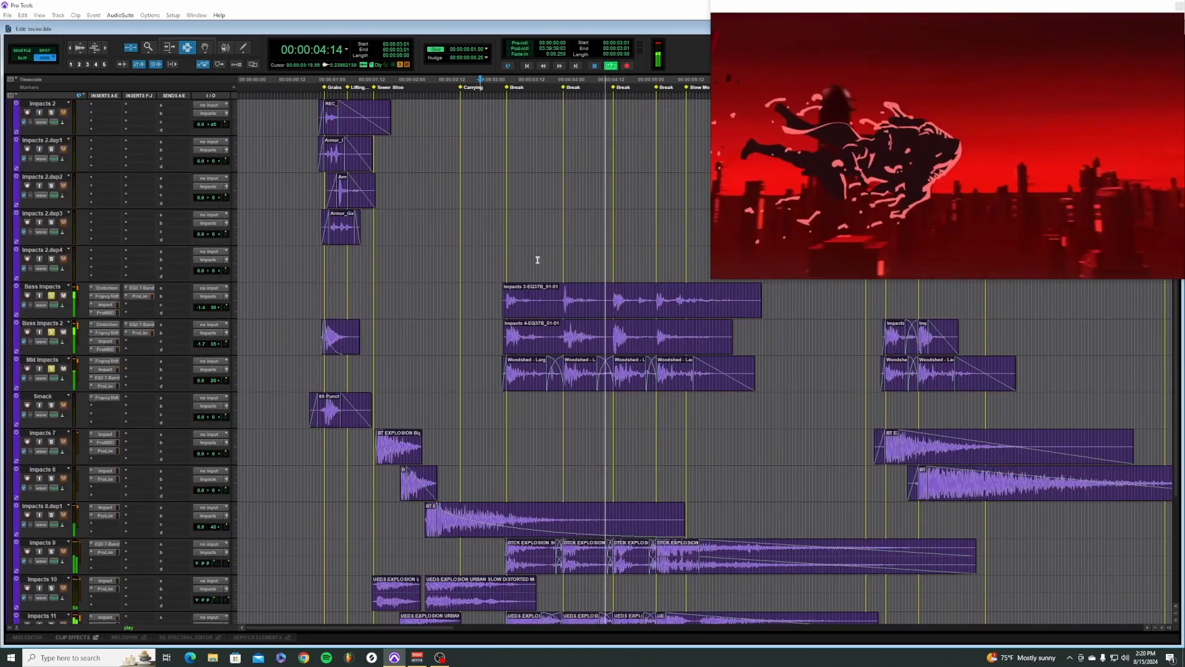
key("space")
Step: Replay the Break hits from 00:00:03:01, adding Impacts 9 and Impacts 11 to the solo
scroll(537, 260, "down", 6)
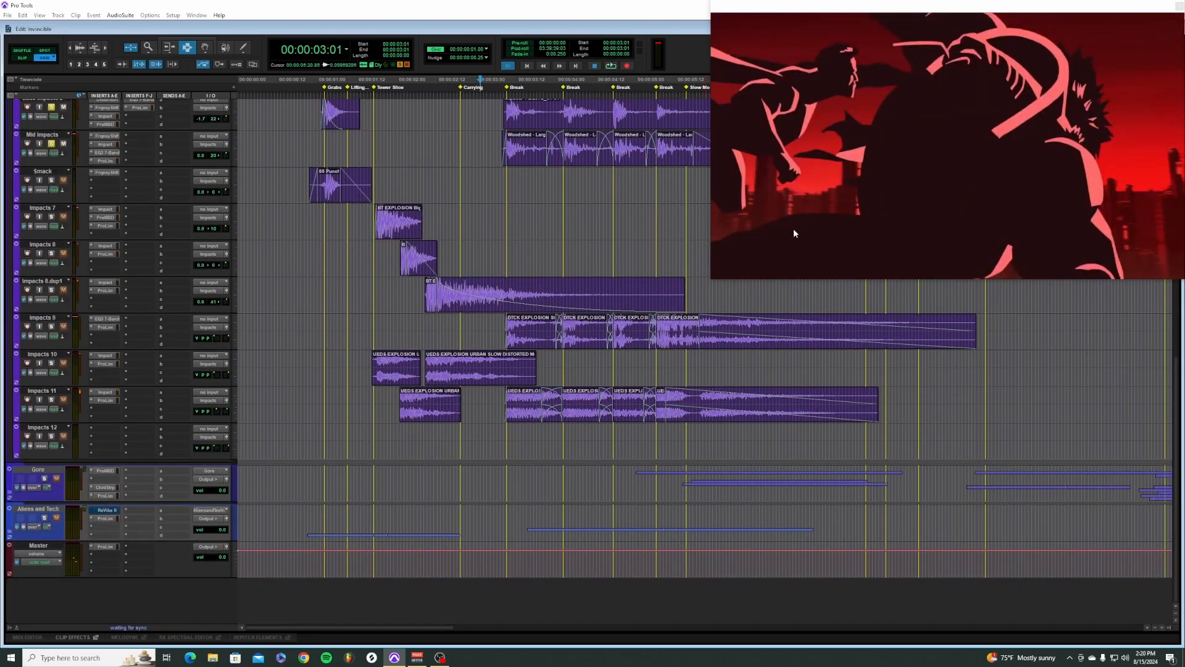
key("space")
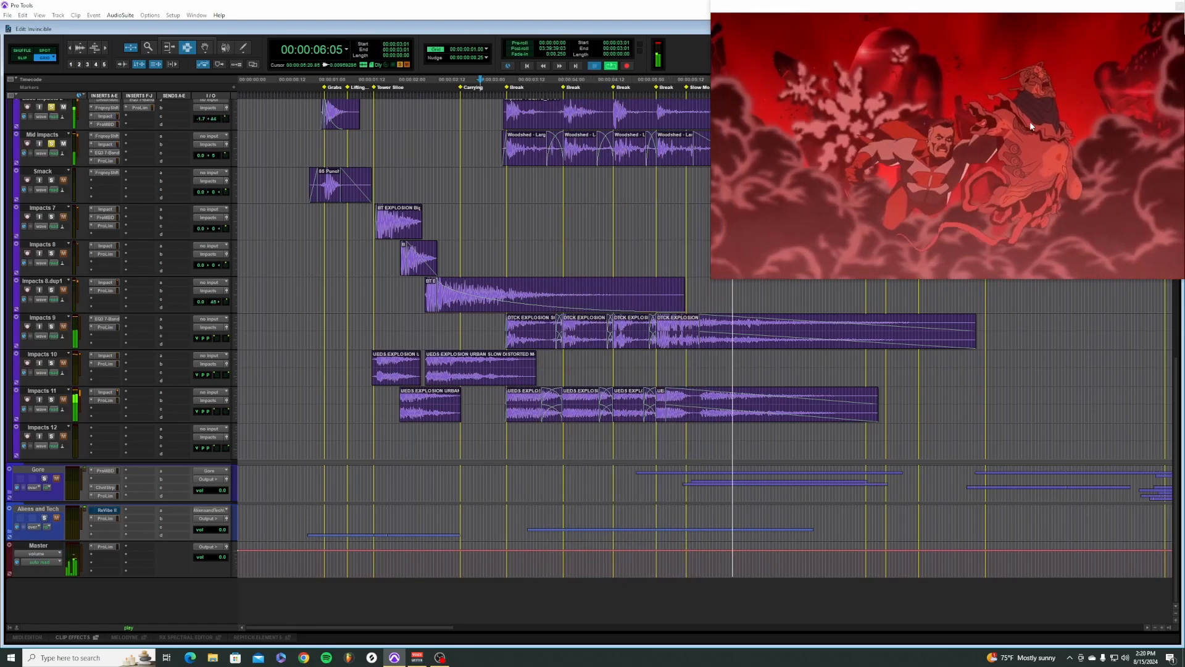
key("space")
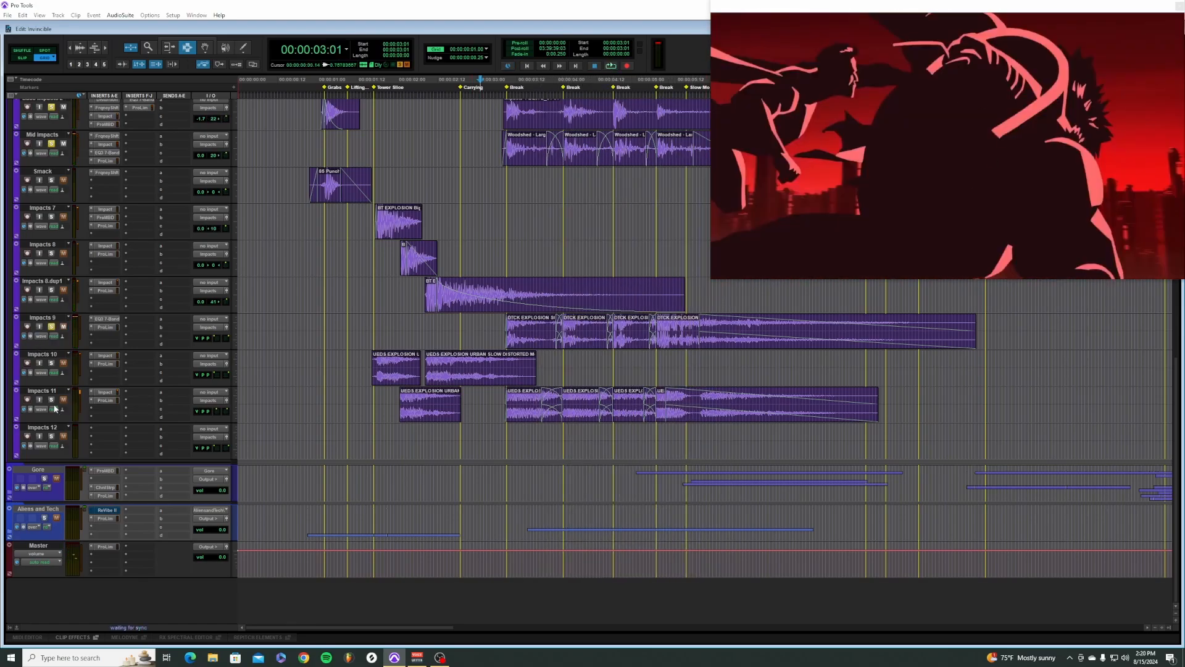
key("space")
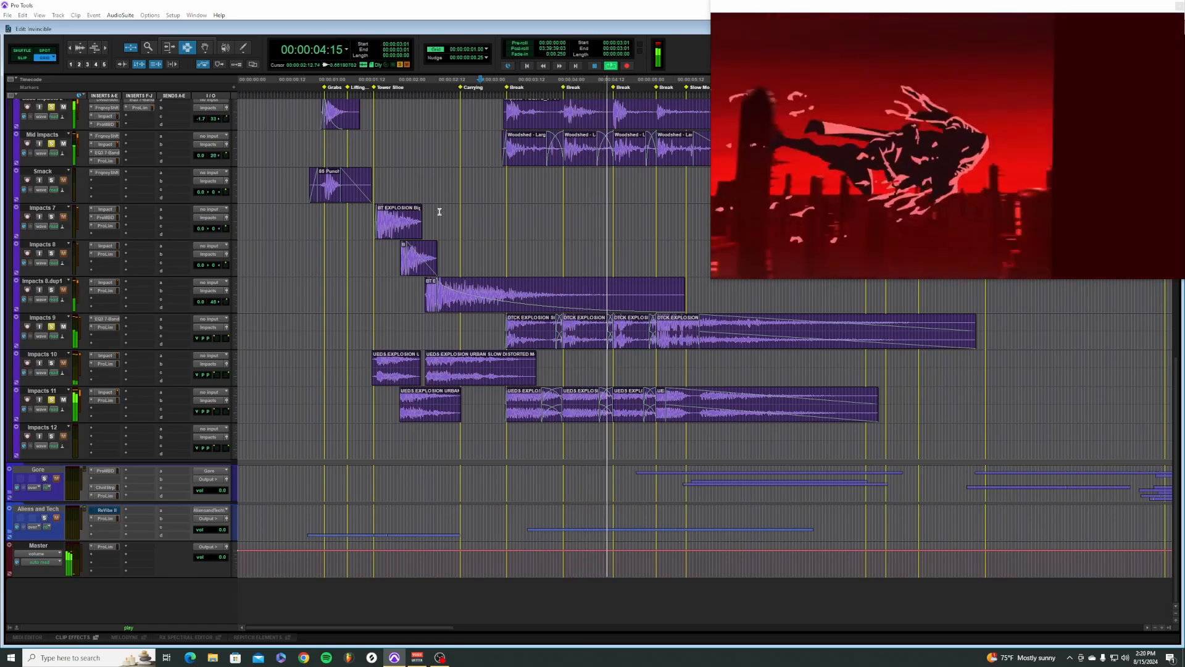
Step: Select the overlapping explosions on Impacts 7 and Impacts 8 from 00:00:07:22, and play them with those two tracks soloed
scroll(450, 247, "up", 5)
scroll(448, 253, "right", 5)
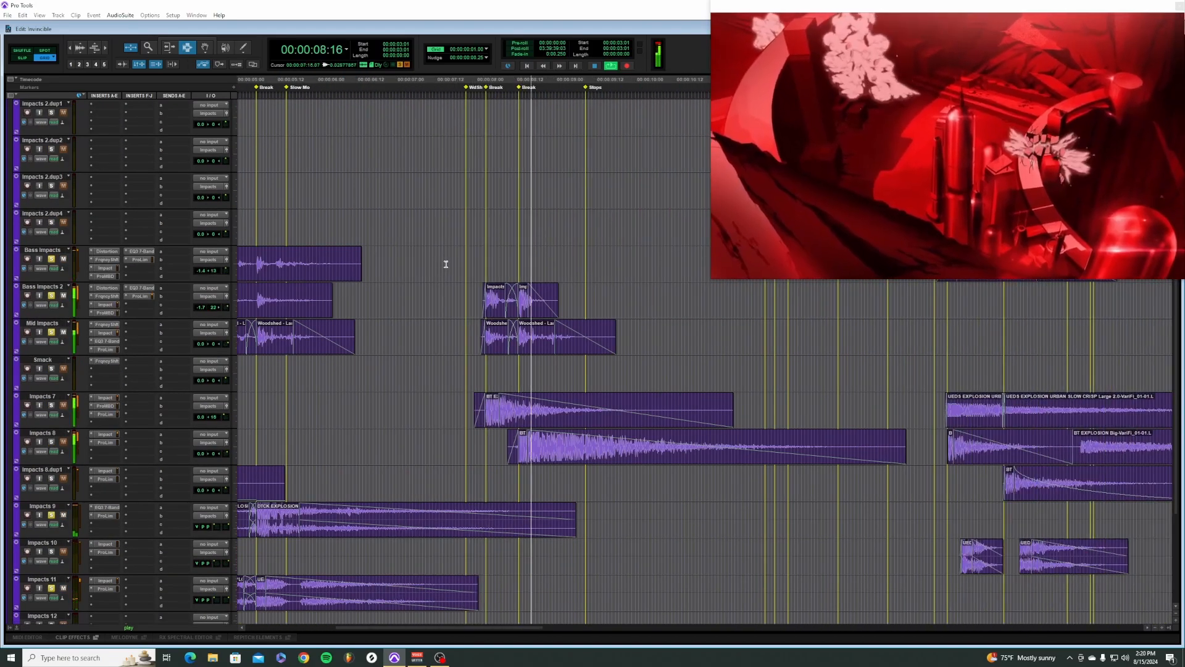
left_click(450, 312)
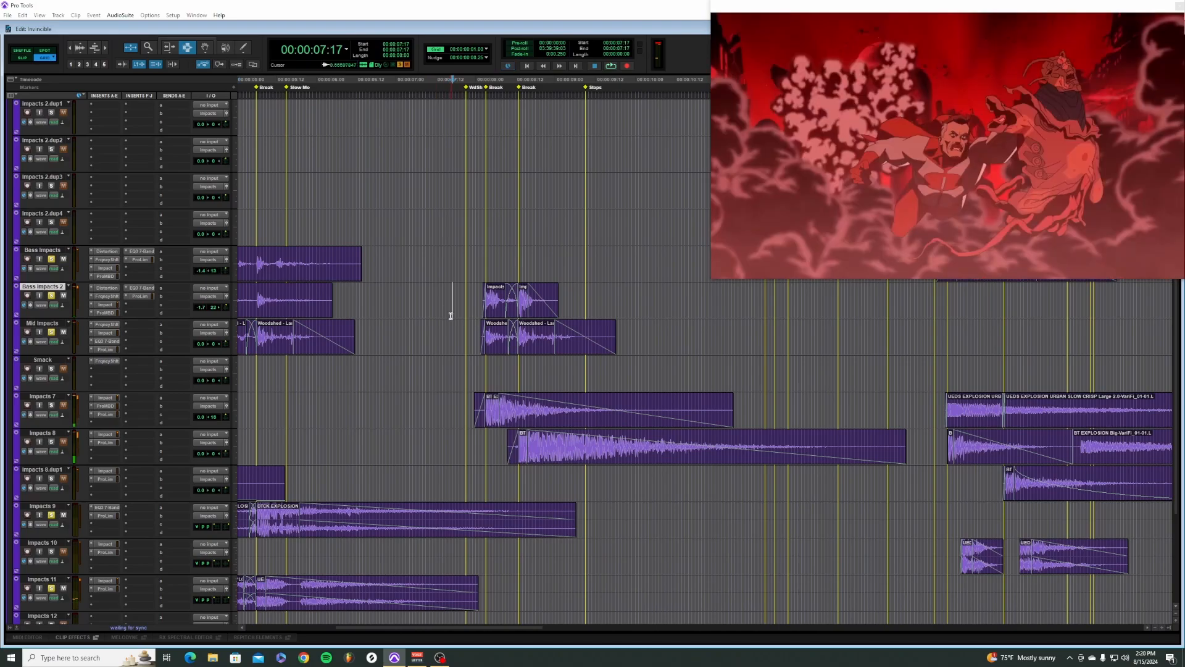
scroll(475, 377, "down", 2)
left_click_drag(470, 333, 930, 398)
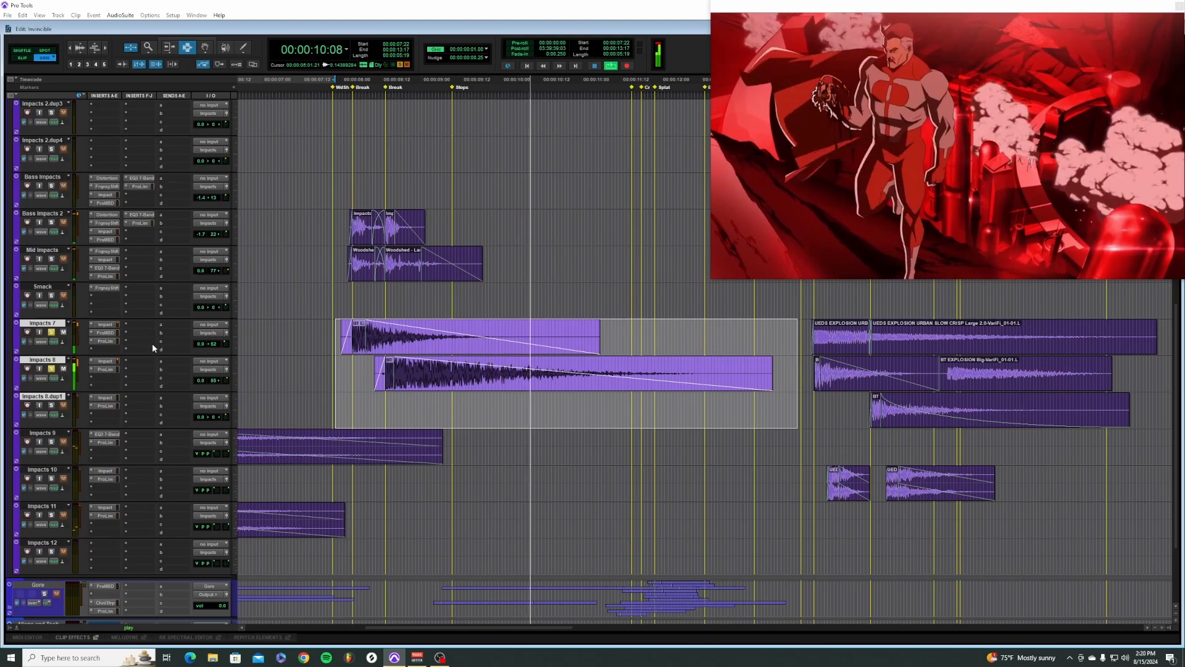
Step: Add Bass Impacts 2 and Mid Impacts to the solo and play the layered hits from 00:00:07:17
left_click(319, 91)
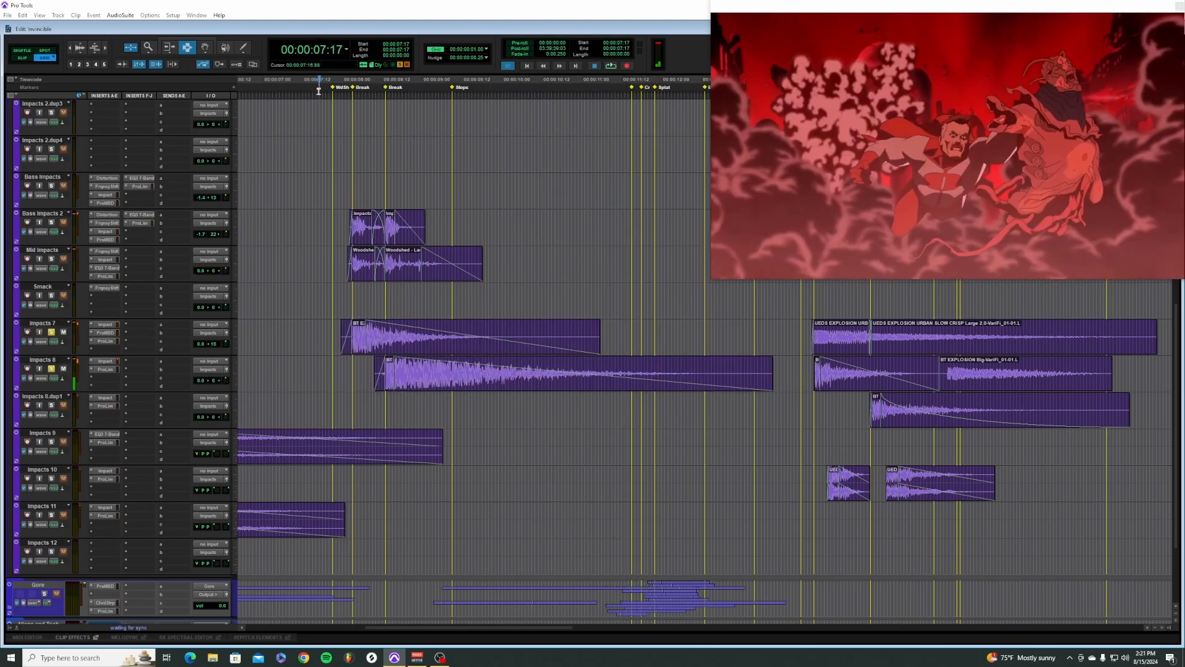
left_click(54, 259)
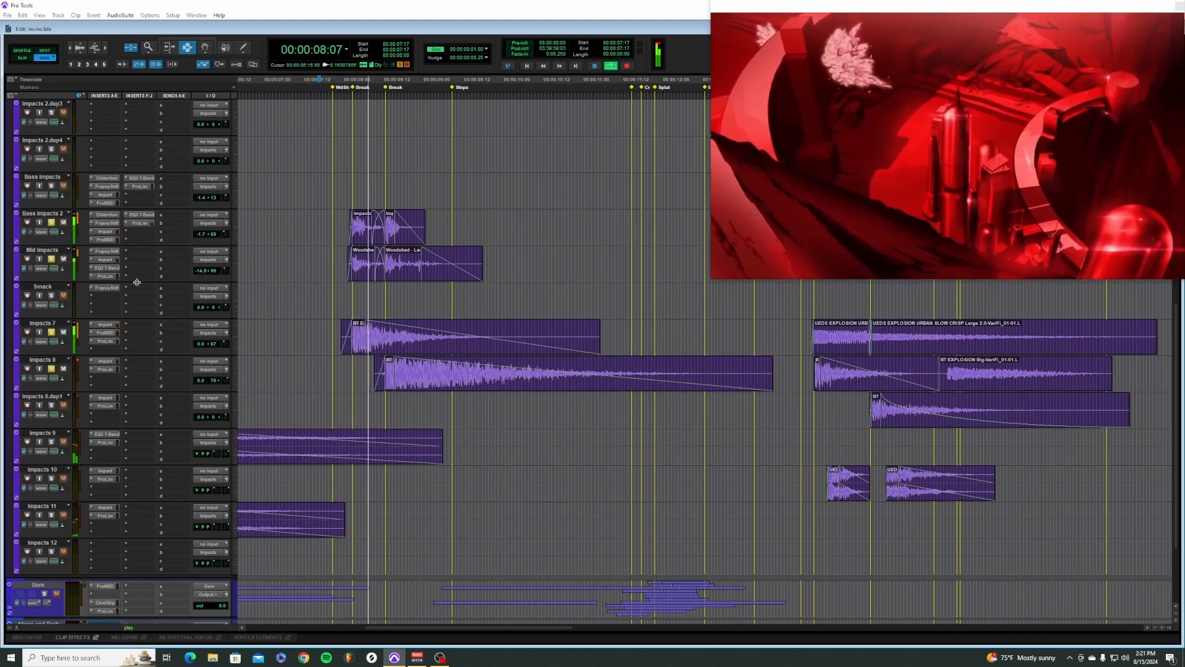
scroll(331, 313, "up", 5)
Step: Audition the next pair of Break explosions on the soloed Impacts 7 and Impacts 8 from 00:00:13:16
scroll(338, 312, "down", 7)
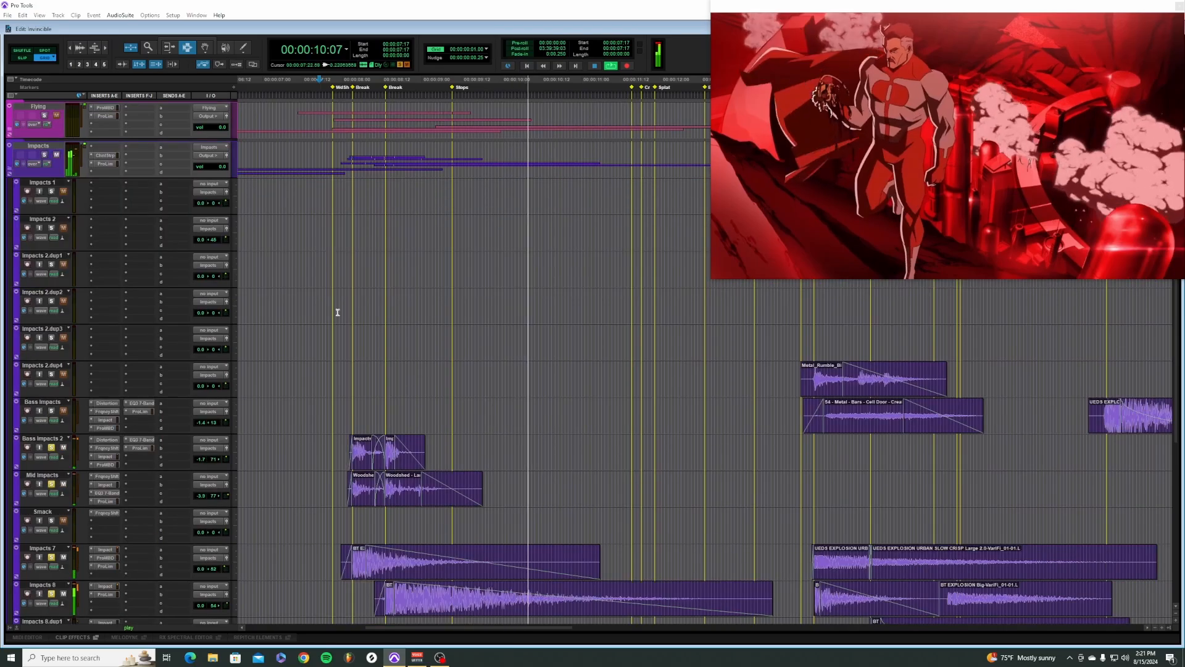
scroll(336, 313, "right", 4)
scroll(335, 313, "right", 3)
left_click(342, 327)
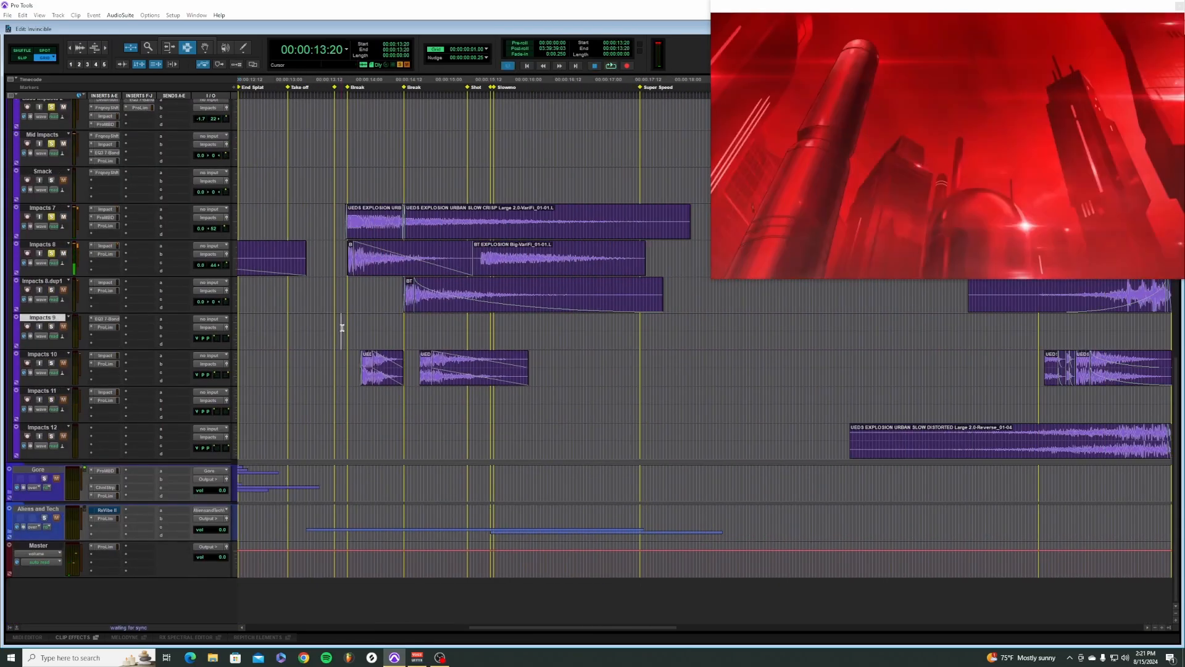
left_click(330, 234)
key("space")
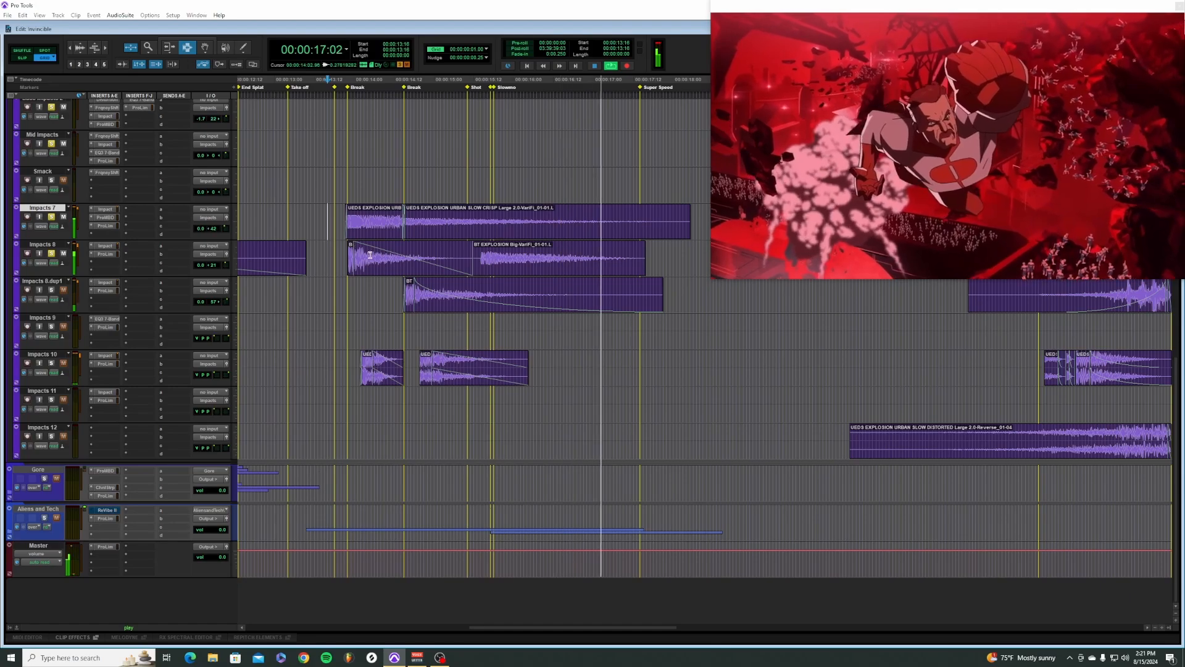
Step: Select the Super Speed explosions on Bass Impacts and Bass Impacts 2, and play them with both tracks soloed from 00:00:17:02
scroll(617, 324, "right", 3)
scroll(571, 317, "up", 5)
left_click_drag(339, 324, 809, 366)
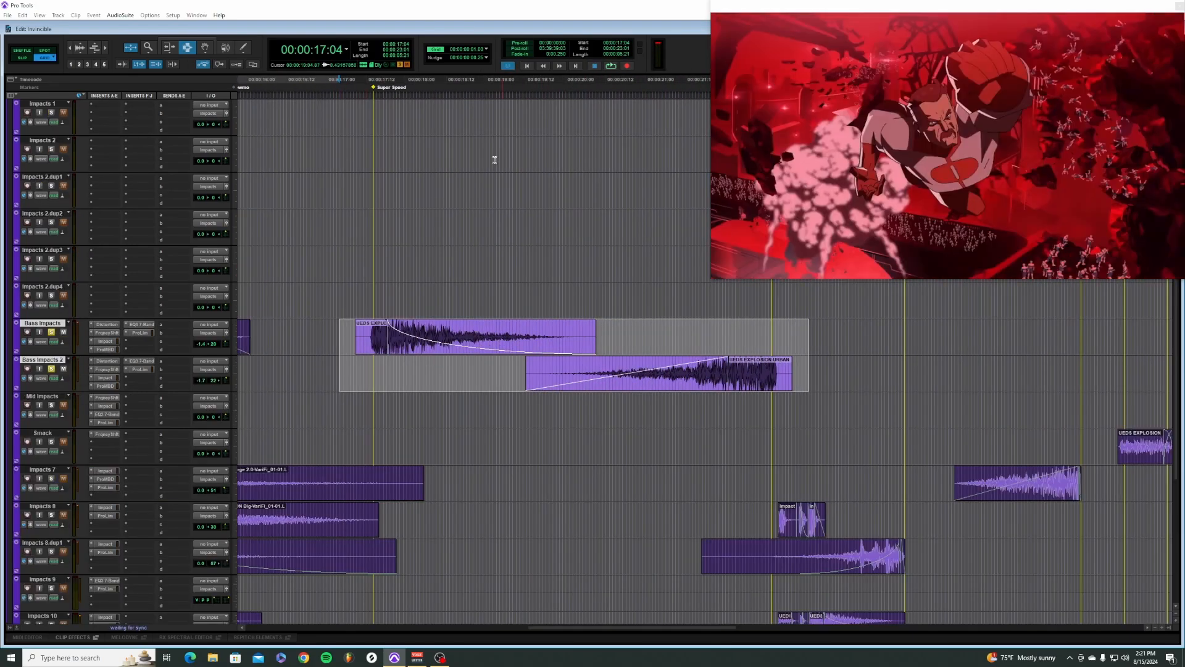
left_click(324, 92)
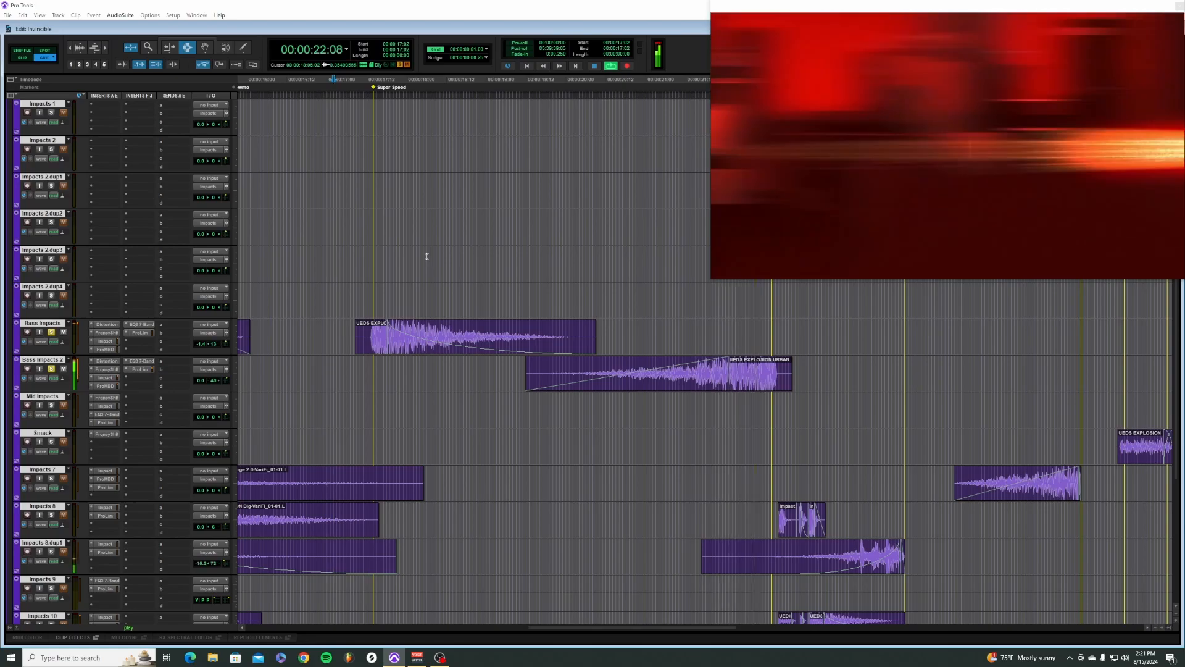
scroll(469, 296, "down", 5)
key("space")
key("space")
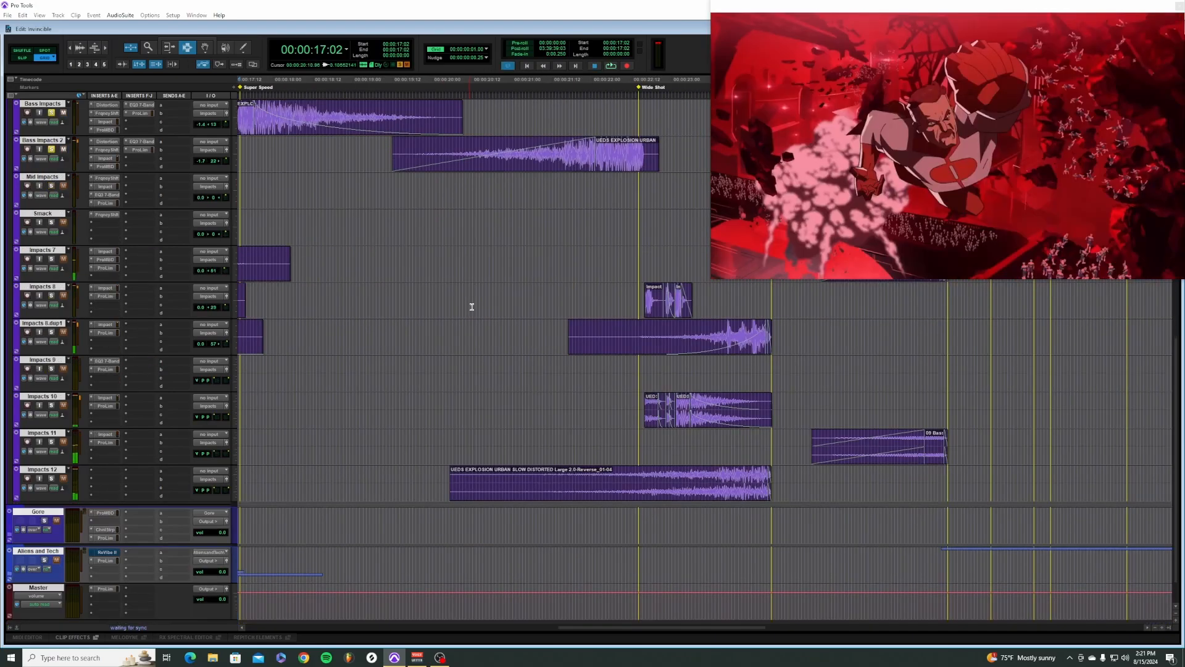
Step: Select the reversed urban explosion on Impacts 12 from 00:00:20:01 and play it with the track soloed
left_click(436, 479)
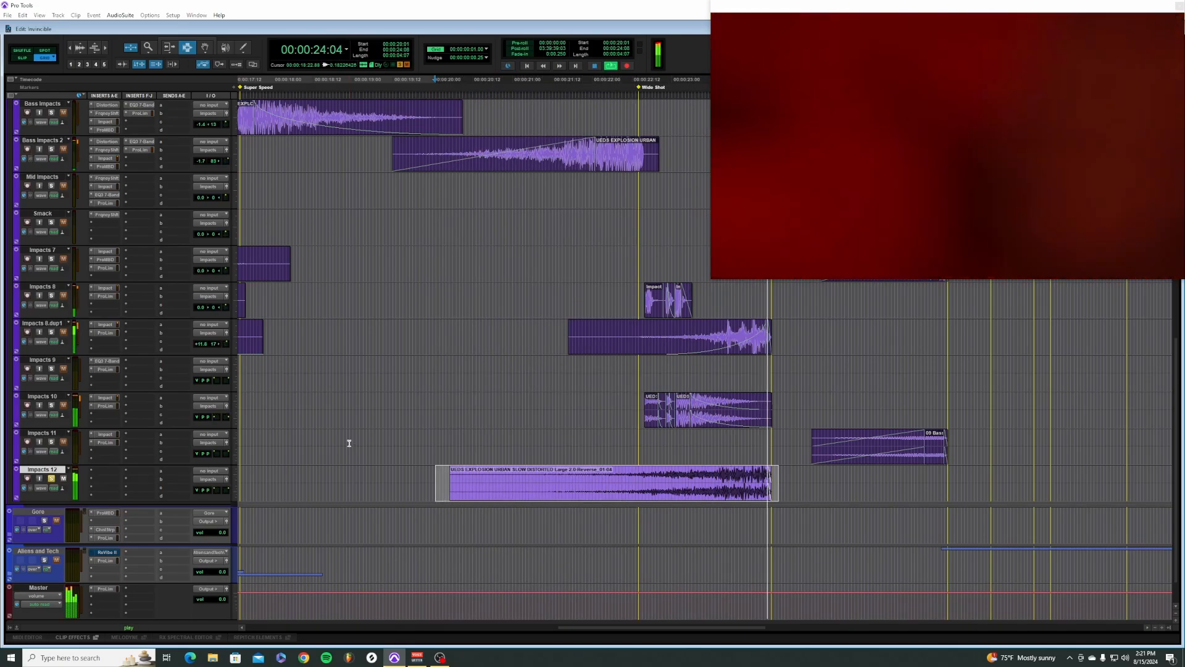
scroll(354, 451, "right", 3)
left_click(464, 442)
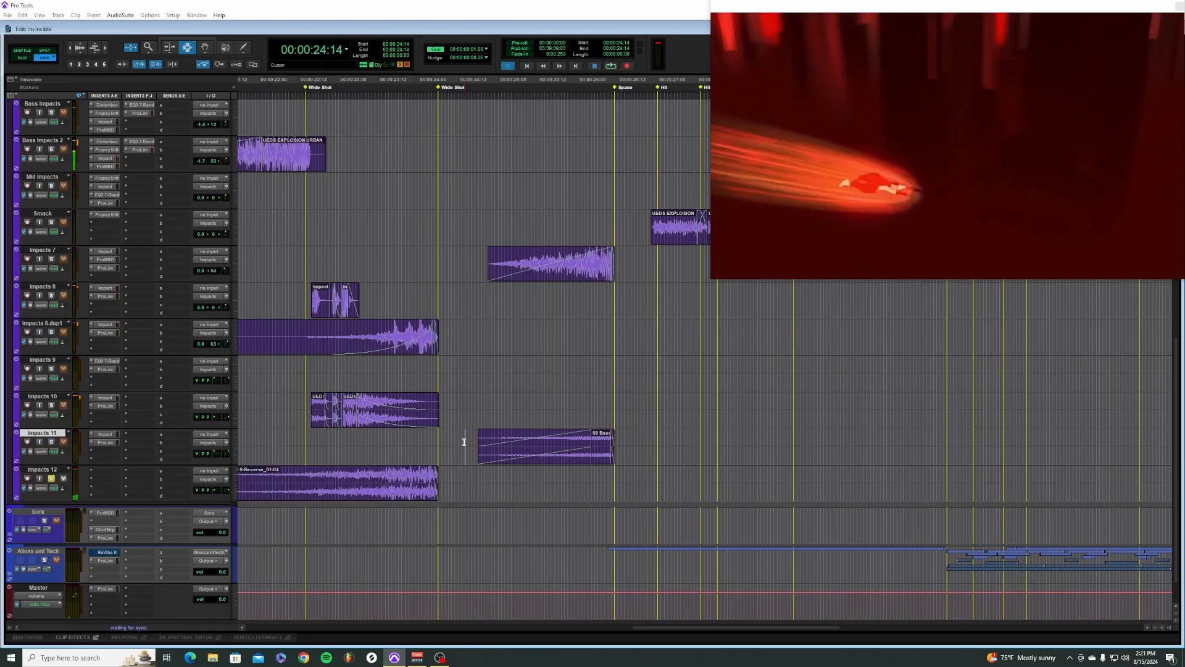
Step: Select the rising clip on Impacts 7 before the Space marker from 00:00:24:17, and play it with the track soloed
left_click_drag(468, 269, 615, 239)
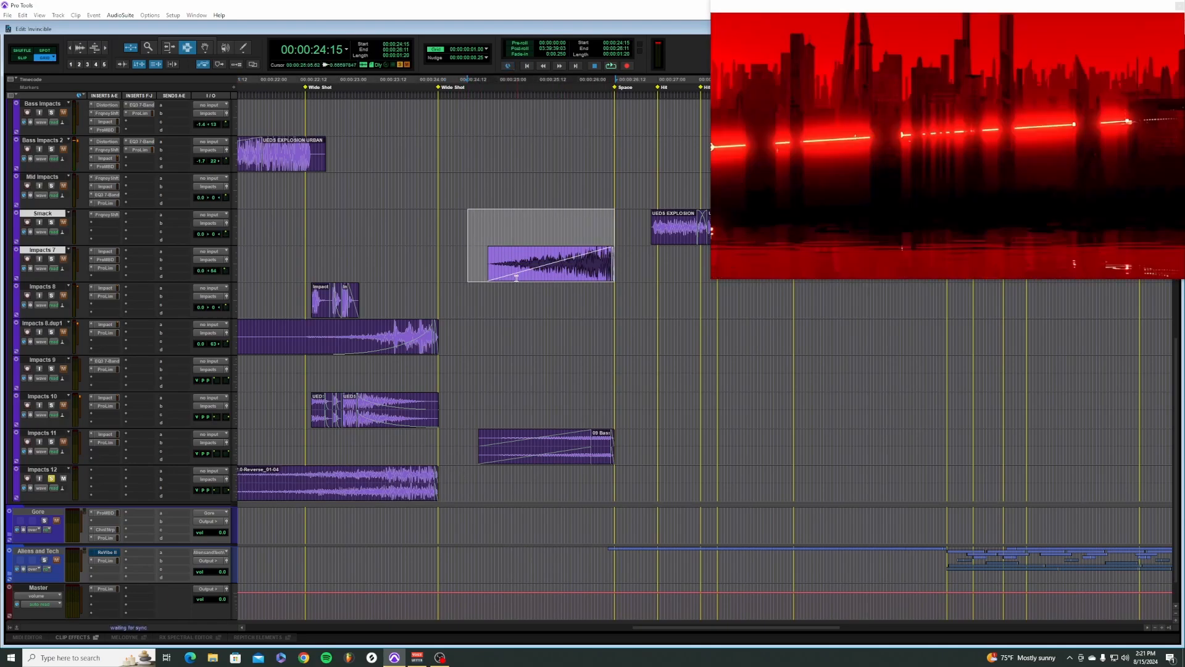
left_click(495, 266)
left_click_drag(475, 262, 620, 262)
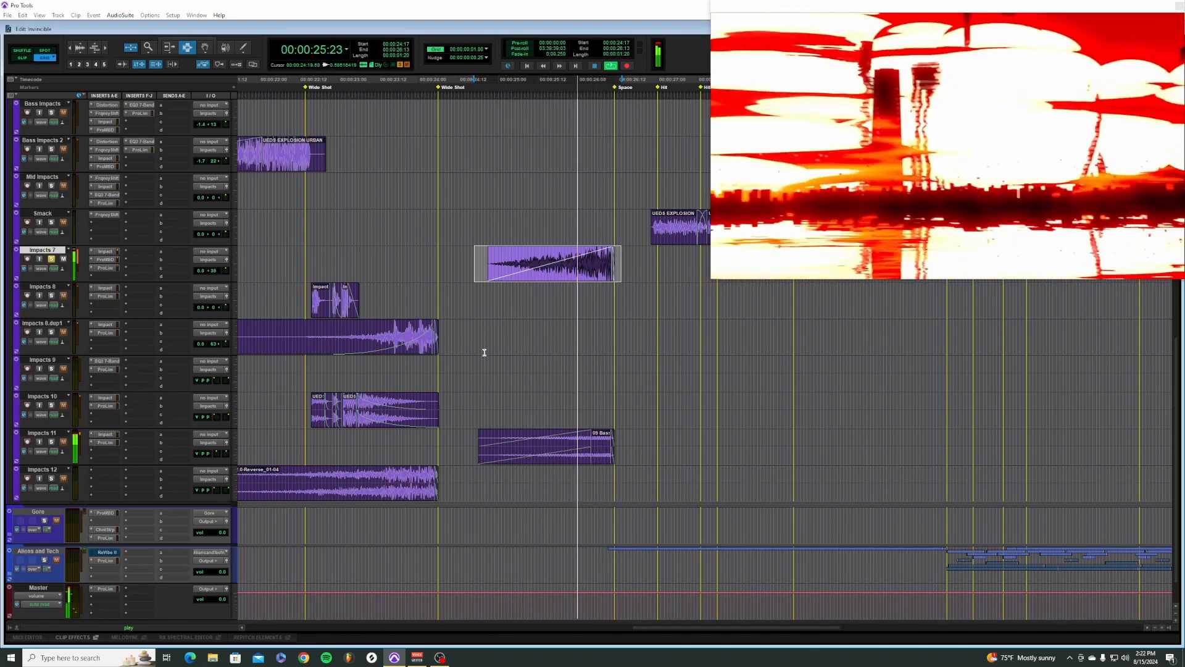
left_click(558, 346)
Step: Select the Wide Shot clips on Impacts 7 through Impacts 10 from 00:00:21:11 and play them with Impacts 8 through Impacts 10 soloed
scroll(593, 364, "up", 4)
scroll(610, 384, "right", 5)
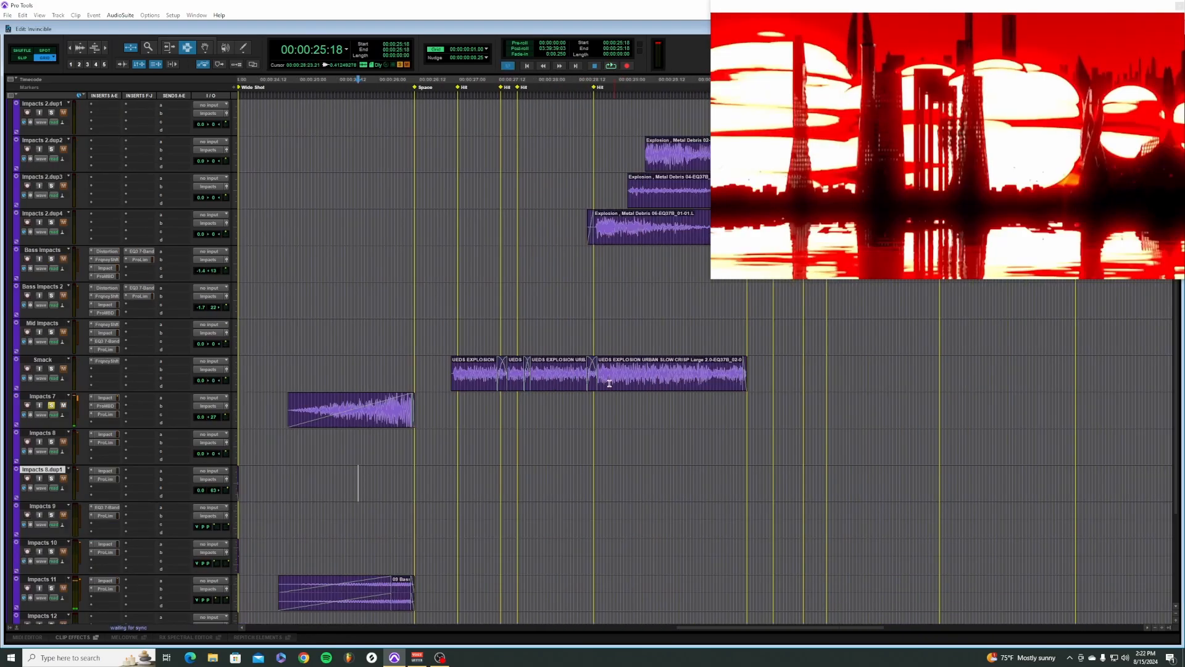
scroll(489, 392, "down", 5)
scroll(494, 392, "left", 10)
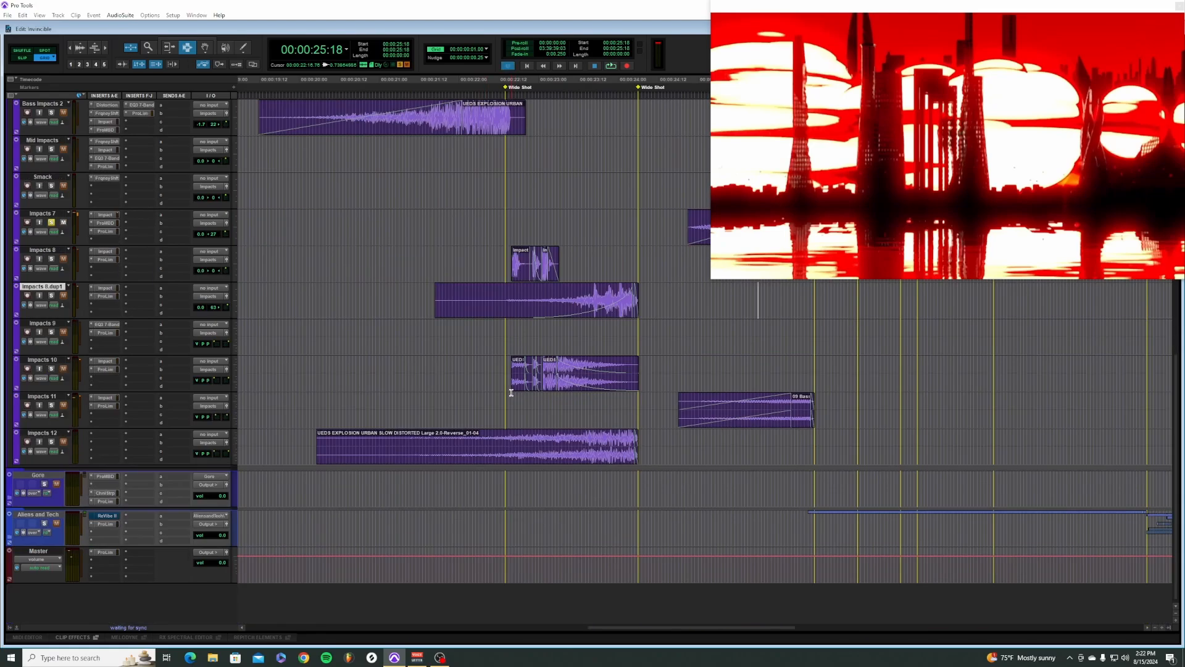
left_click_drag(668, 391, 415, 210)
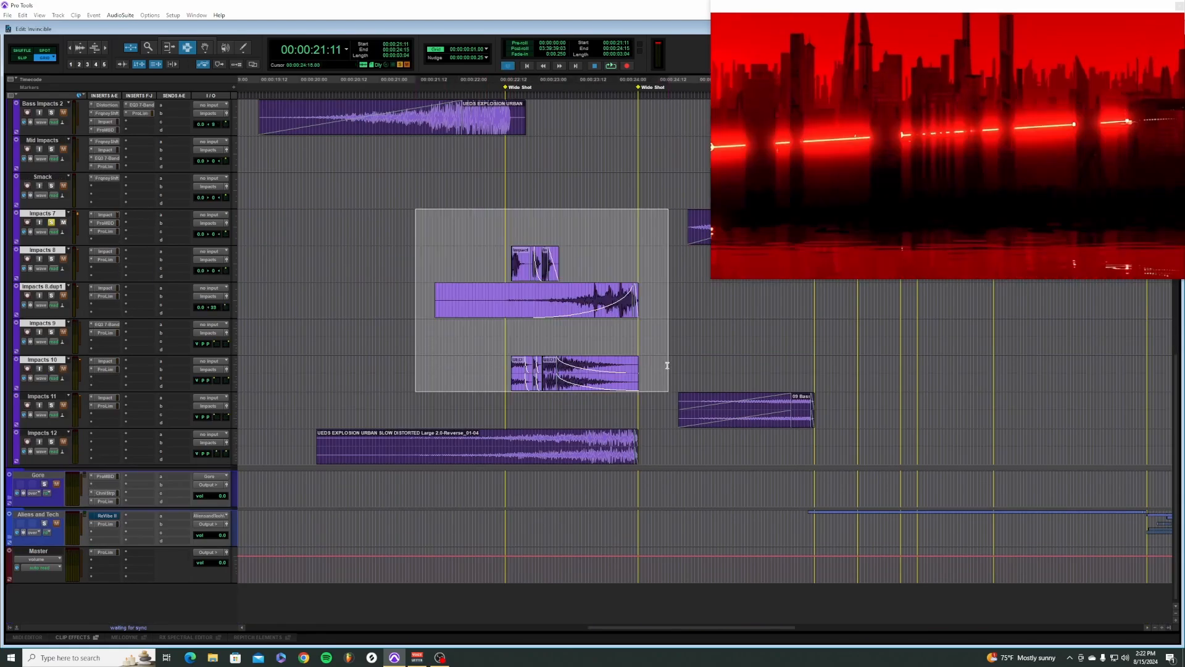
left_click(51, 259, "ctrl")
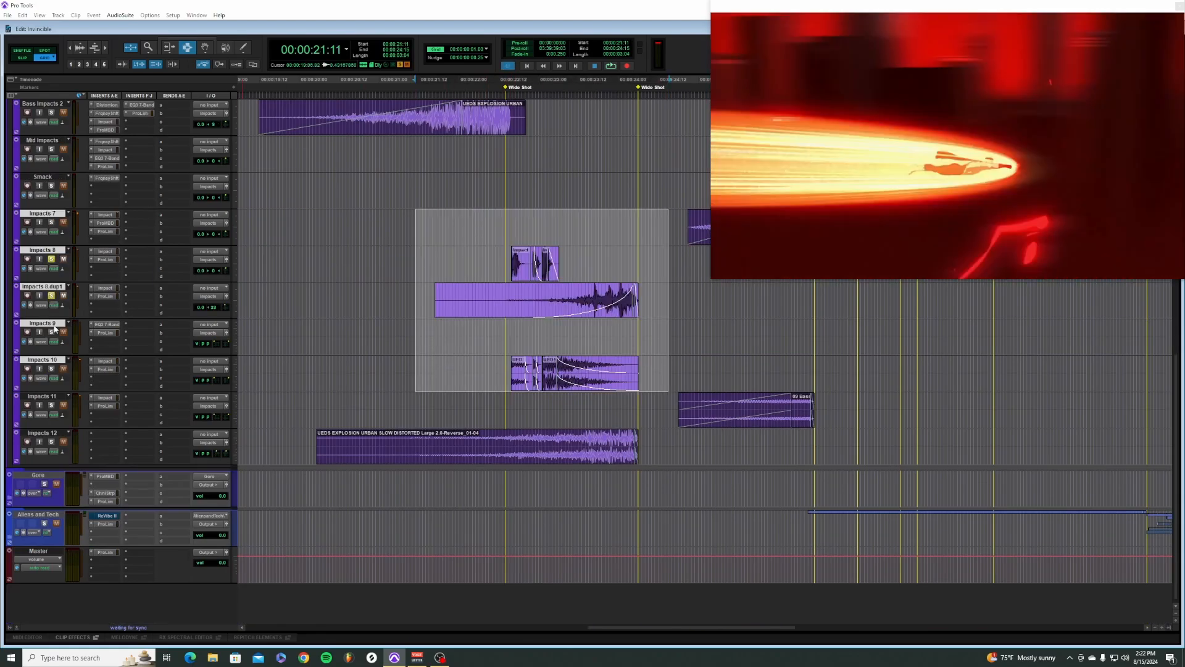
left_click(52, 368)
key("space")
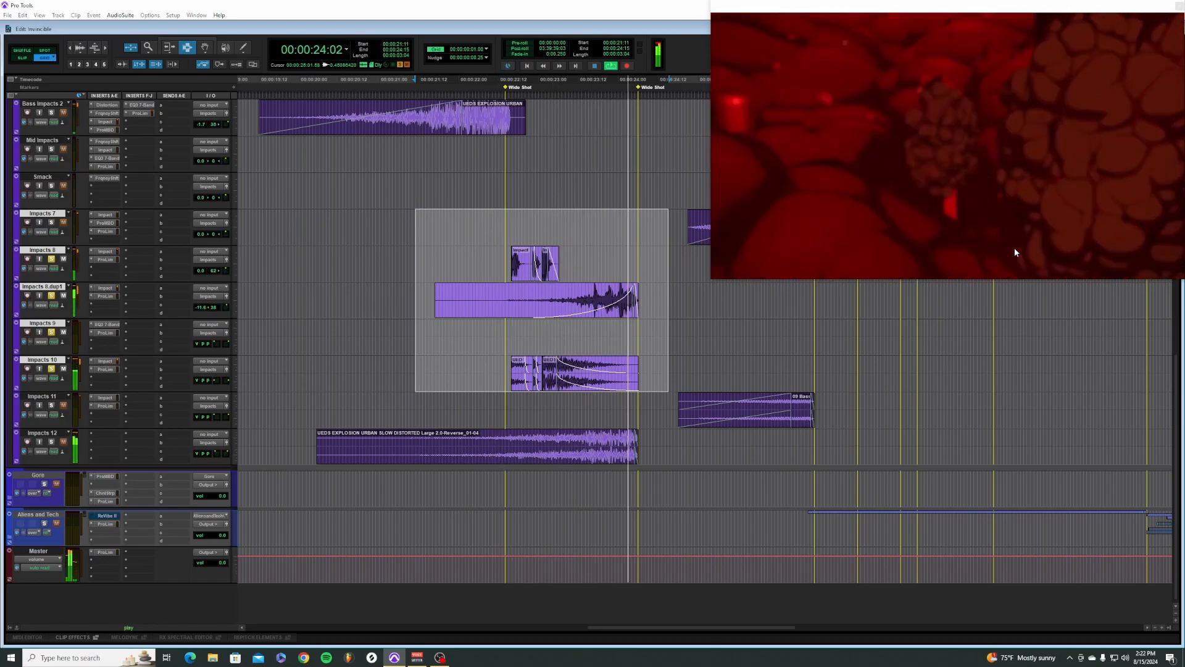
key("space")
Step: Select the space-scene explosions from Impacts 2.dup2 down to Smack, starting at 00:00:26:07
scroll(790, 339, "right", 5)
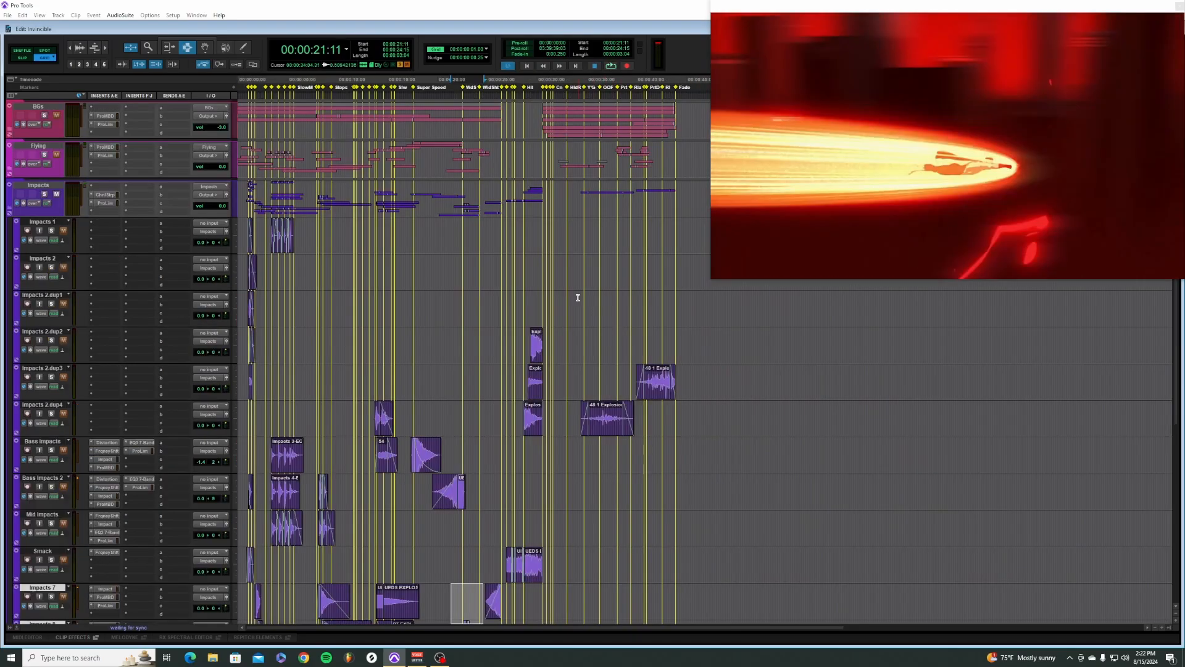
scroll(577, 297, "down", 3)
left_click_drag(522, 238, 545, 300)
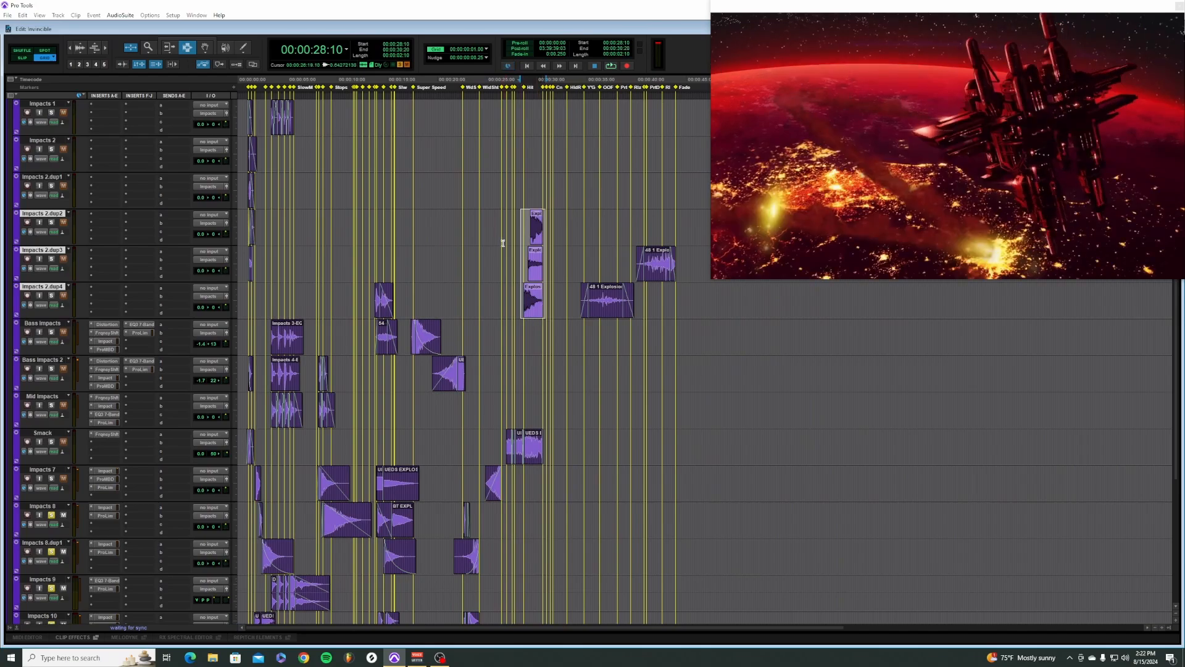
left_click_drag(503, 243, 578, 460)
key("alt+f")
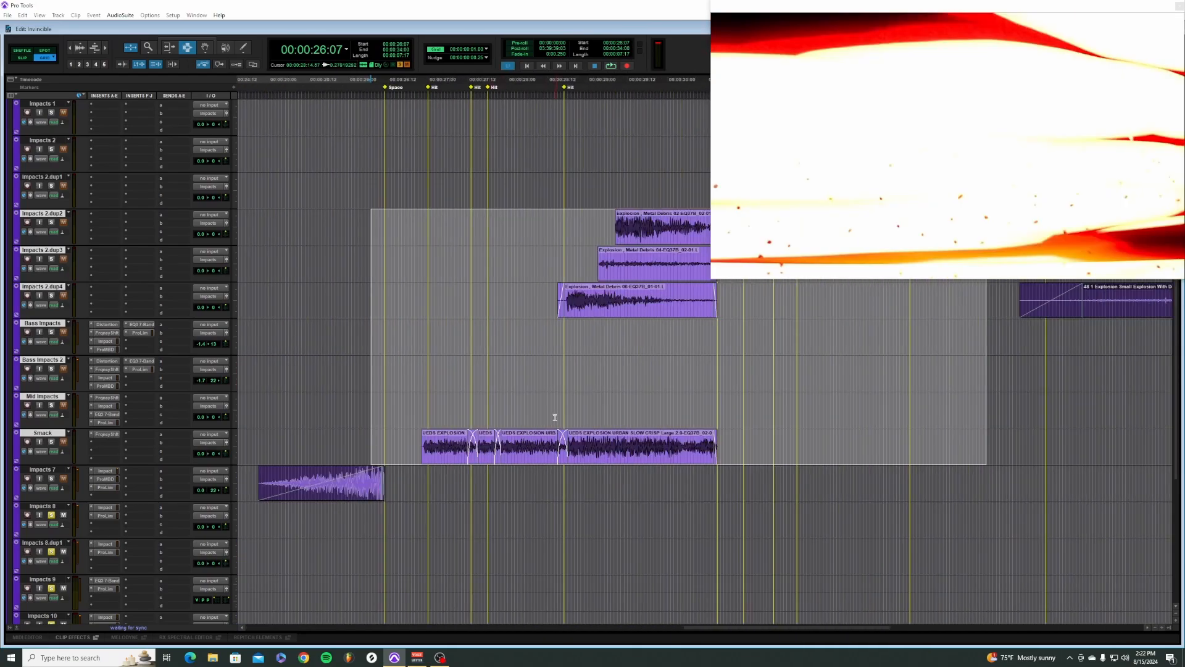
scroll(529, 399, "right", 3)
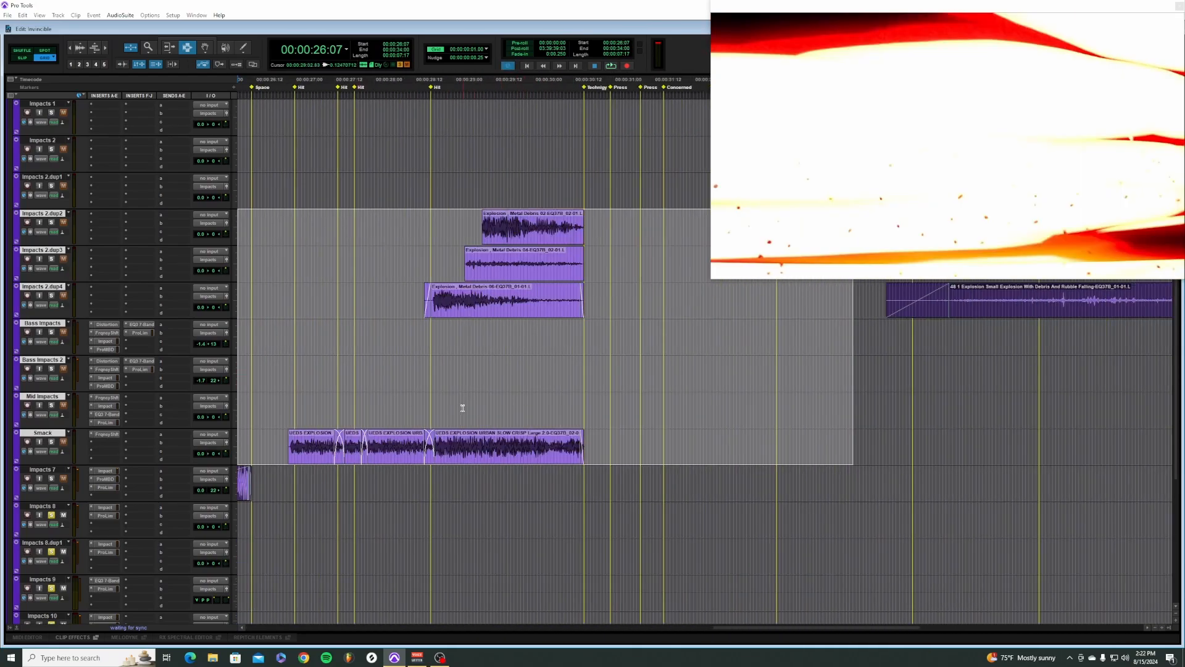
Step: Audition the selected metal debris and Smack explosions from 00:00:26:07 without the individual impact tracks soloed
scroll(459, 409, "down", 1)
scroll(70, 210, "up", 3)
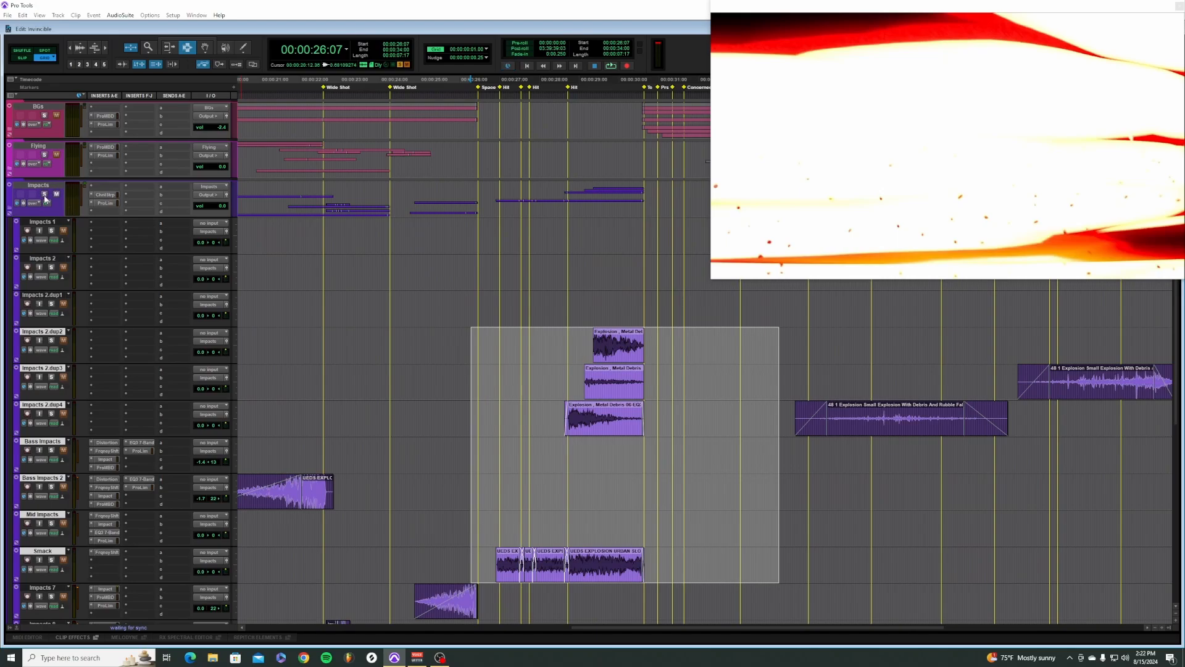
scroll(404, 338, "down", 4)
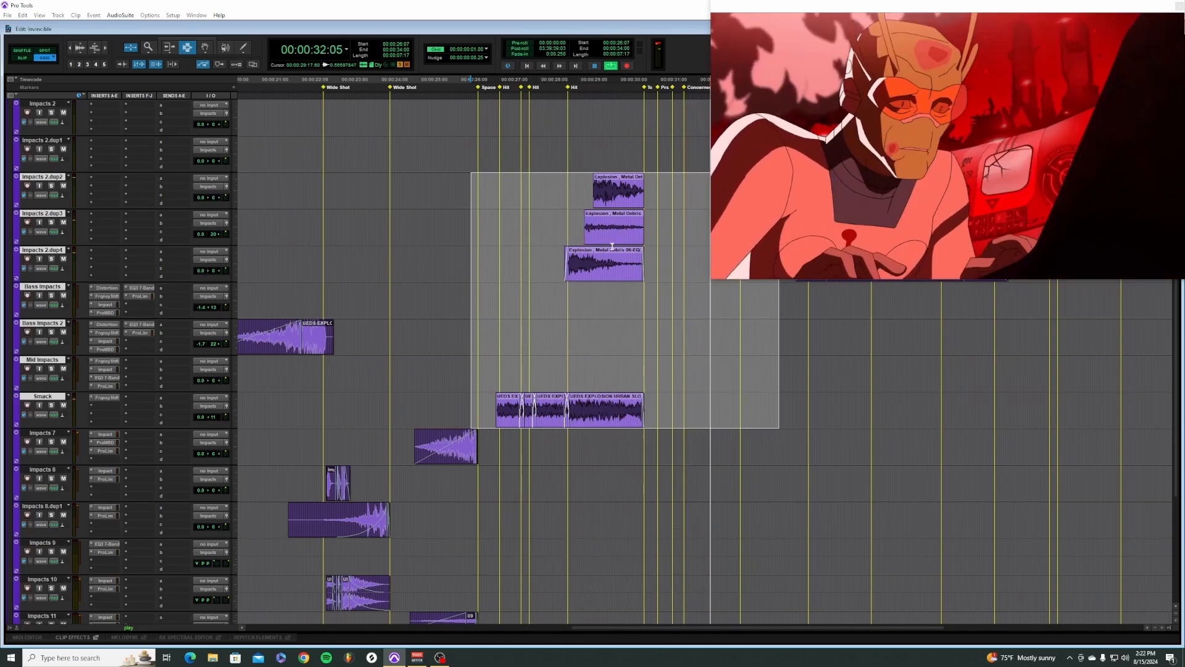
key("space")
key("space")
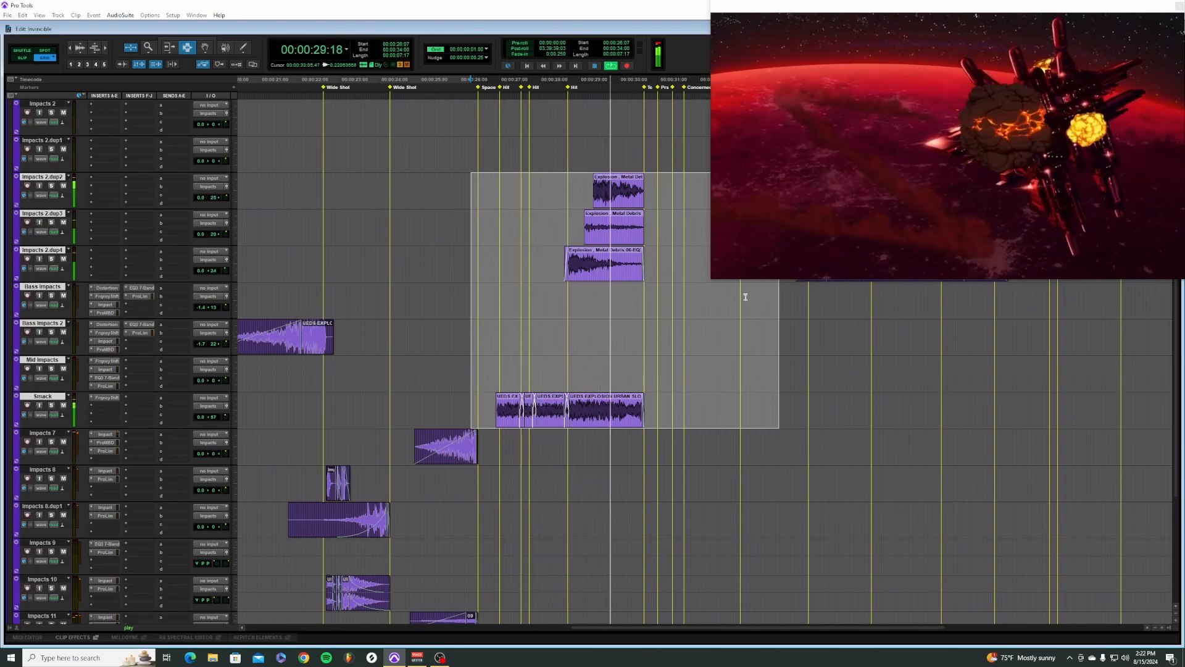
scroll(746, 297, "right", 5)
key("space")
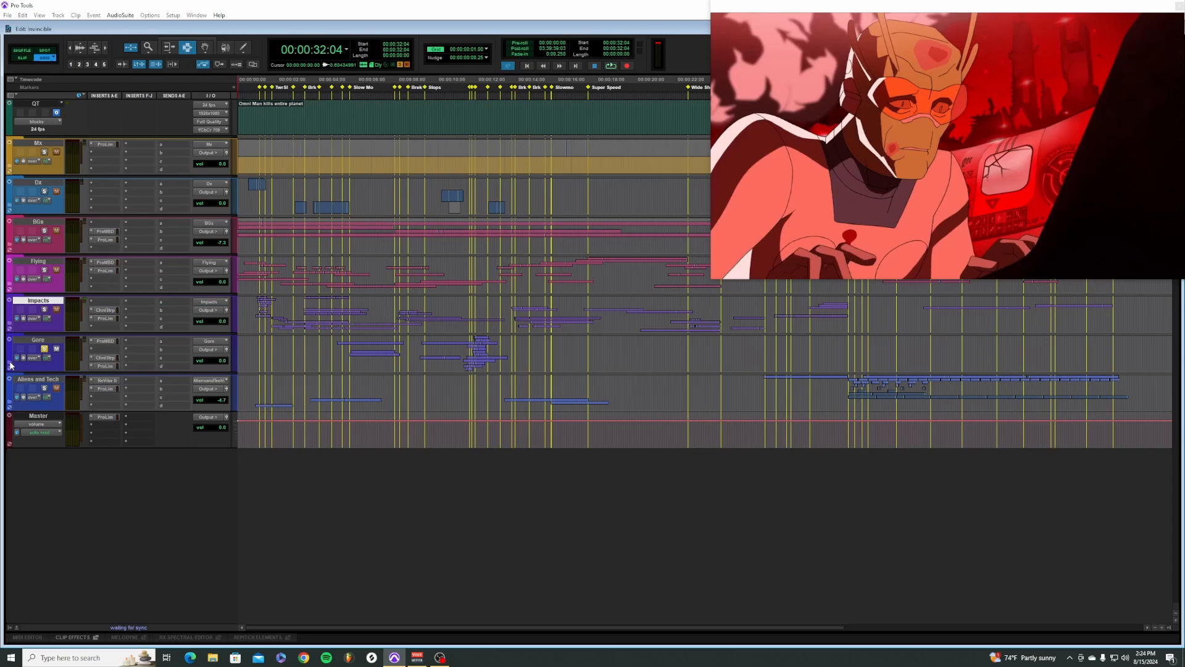
Step: Expand the Gore folder, select the squish and flapping clips on Gore 2 through Gore 4.dup2 from 00:00:04:15, and play them soloed
left_click(10, 365)
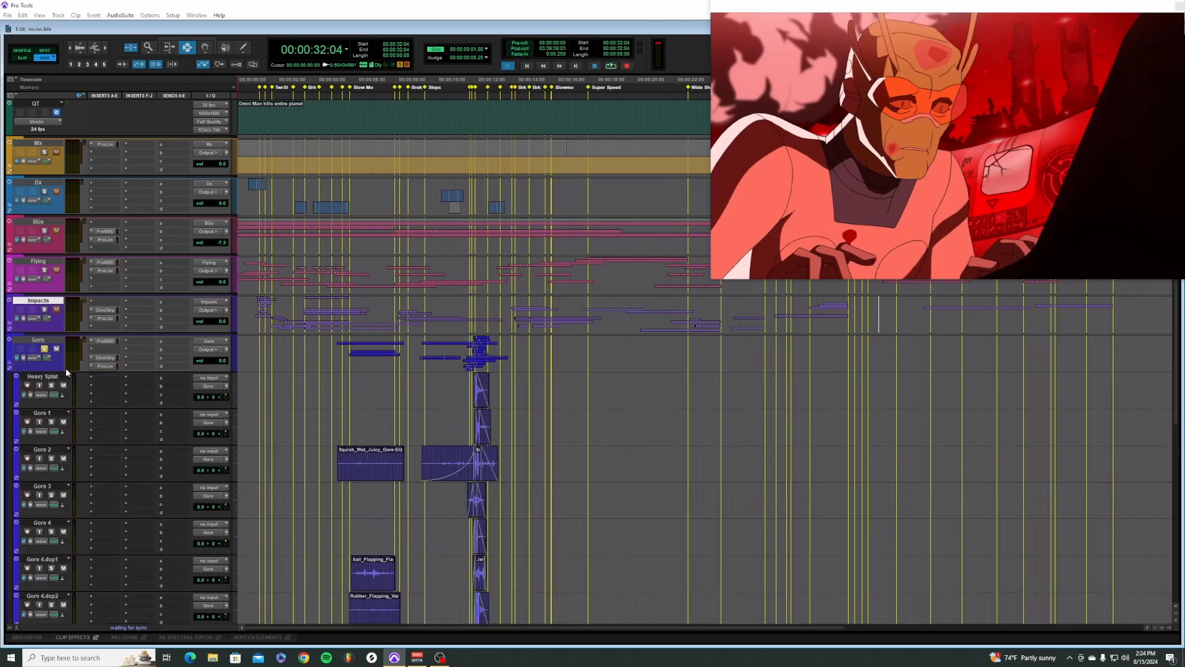
scroll(347, 374, "down", 5)
left_click(322, 275)
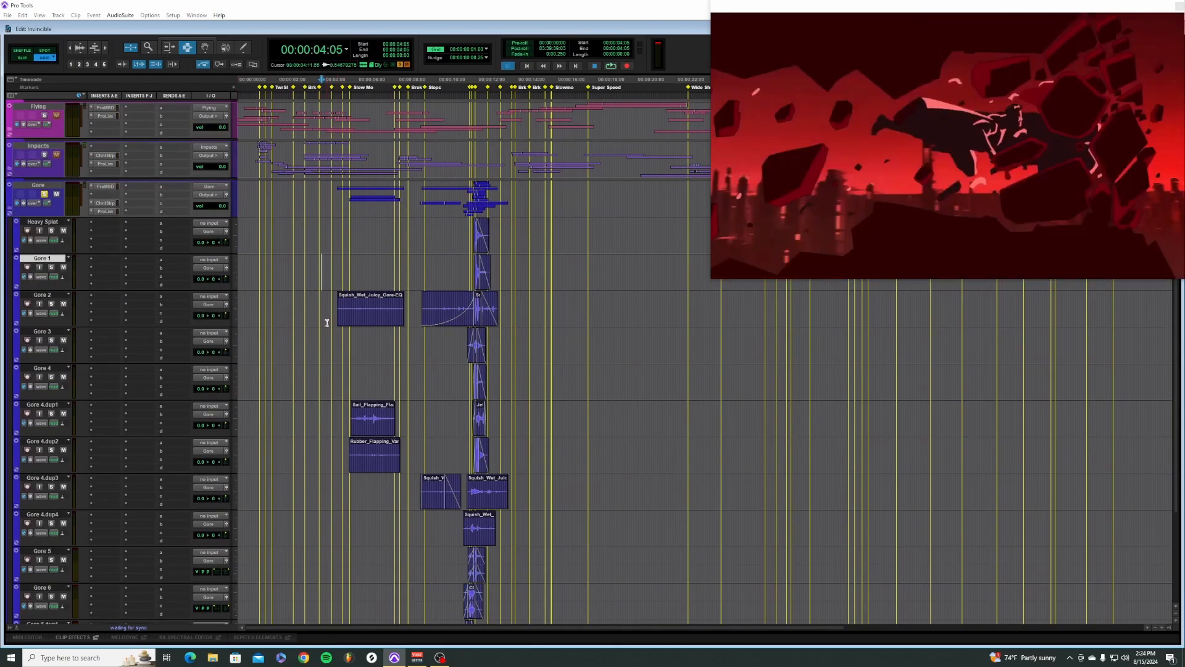
scroll(328, 320, "down", 5)
left_click_drag(329, 152, 414, 306)
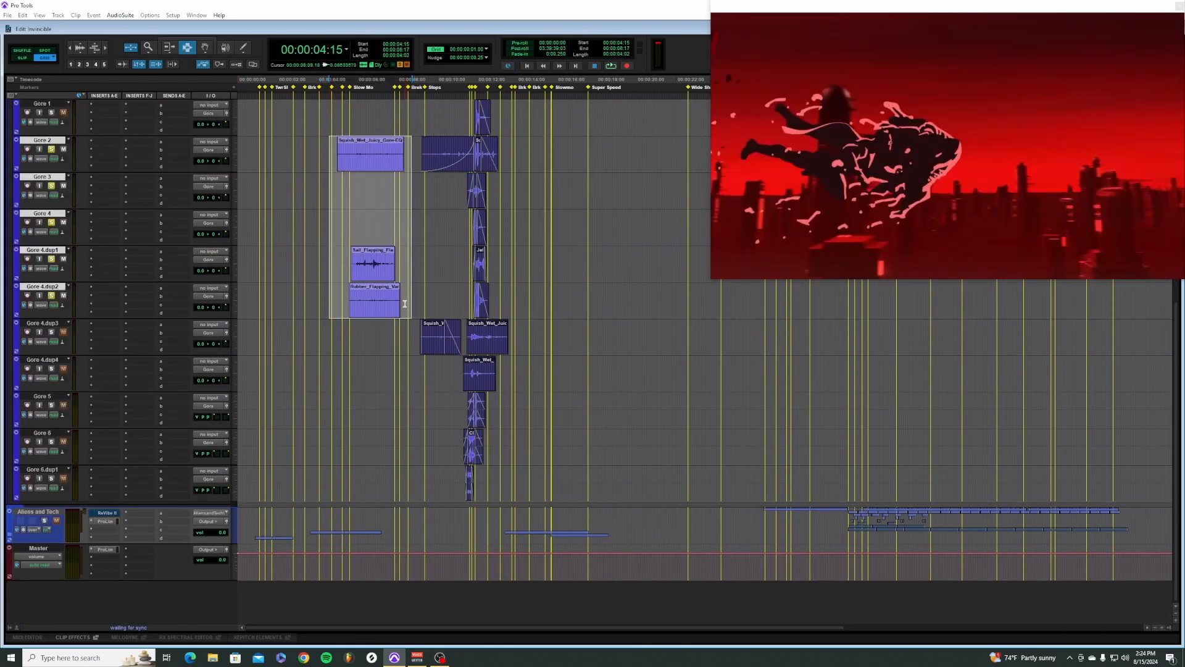
left_click(663, 259)
key("space")
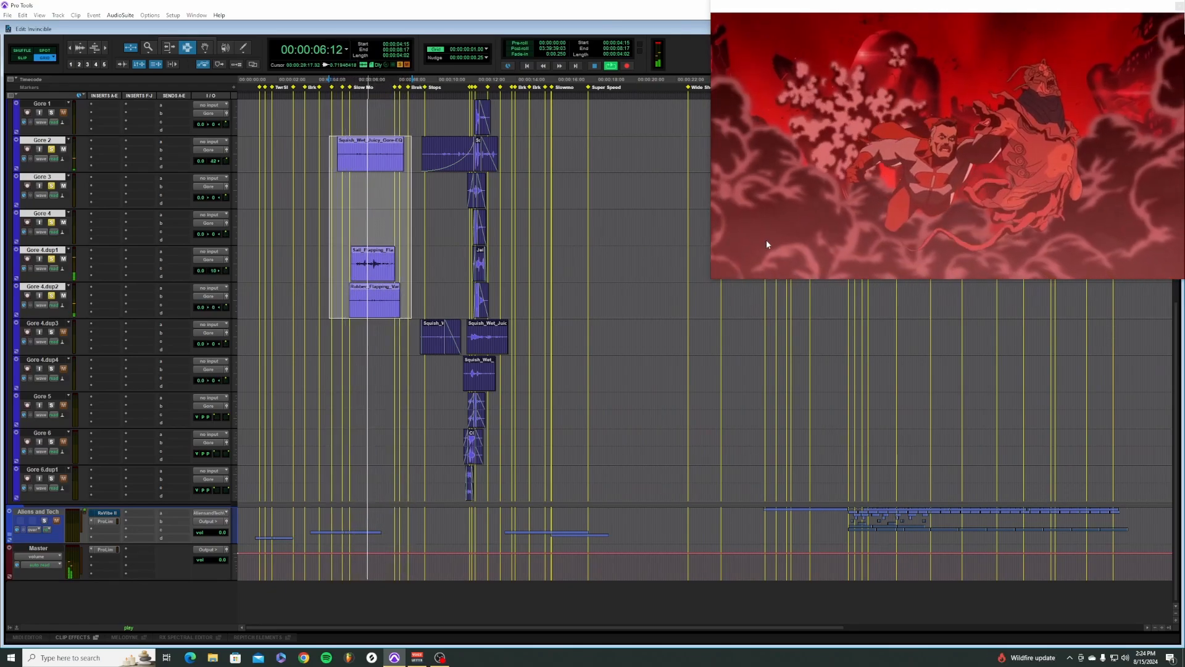
Step: Select the clips on Gore 1 through Gore 6.dup1 from 00:00:09:09 and play the gore sounds through the splat
left_click_drag(412, 102, 541, 475)
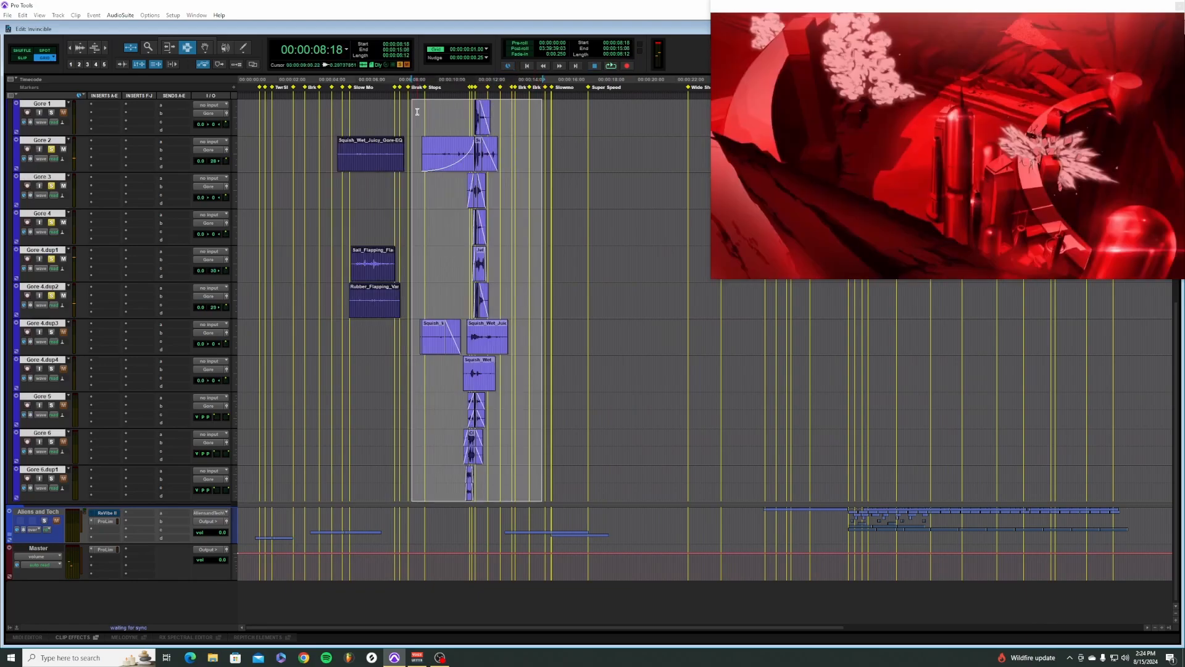
left_click_drag(424, 108, 550, 479)
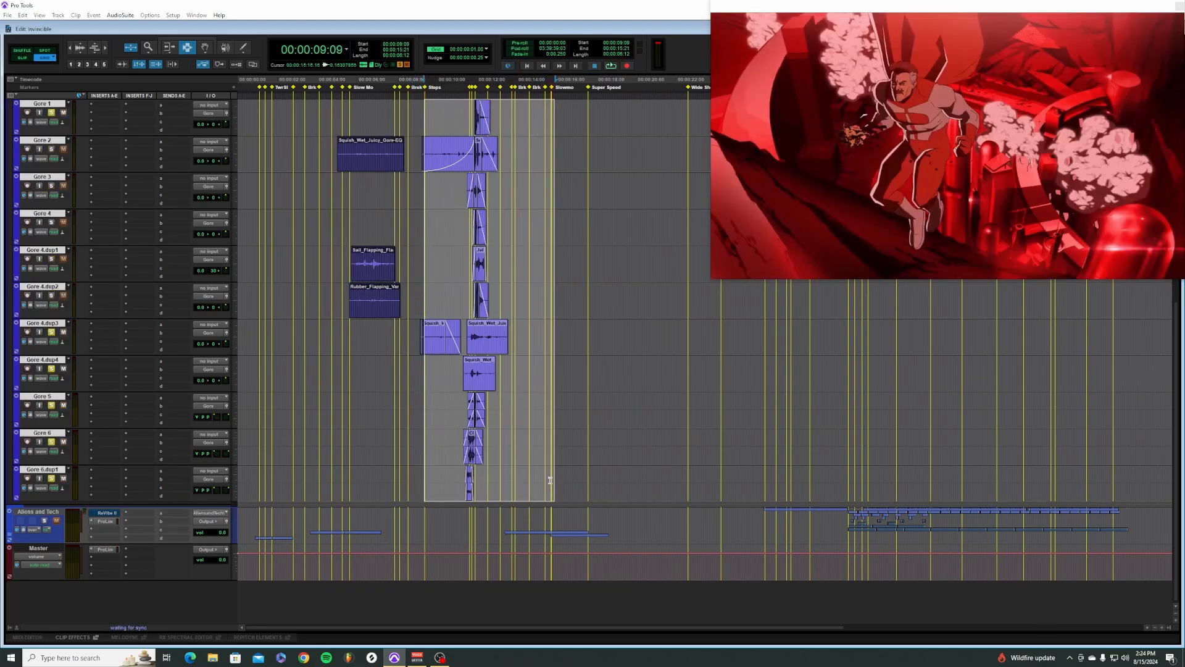
key("space")
scroll(542, 473, "up", 5)
scroll(542, 471, "down", 4)
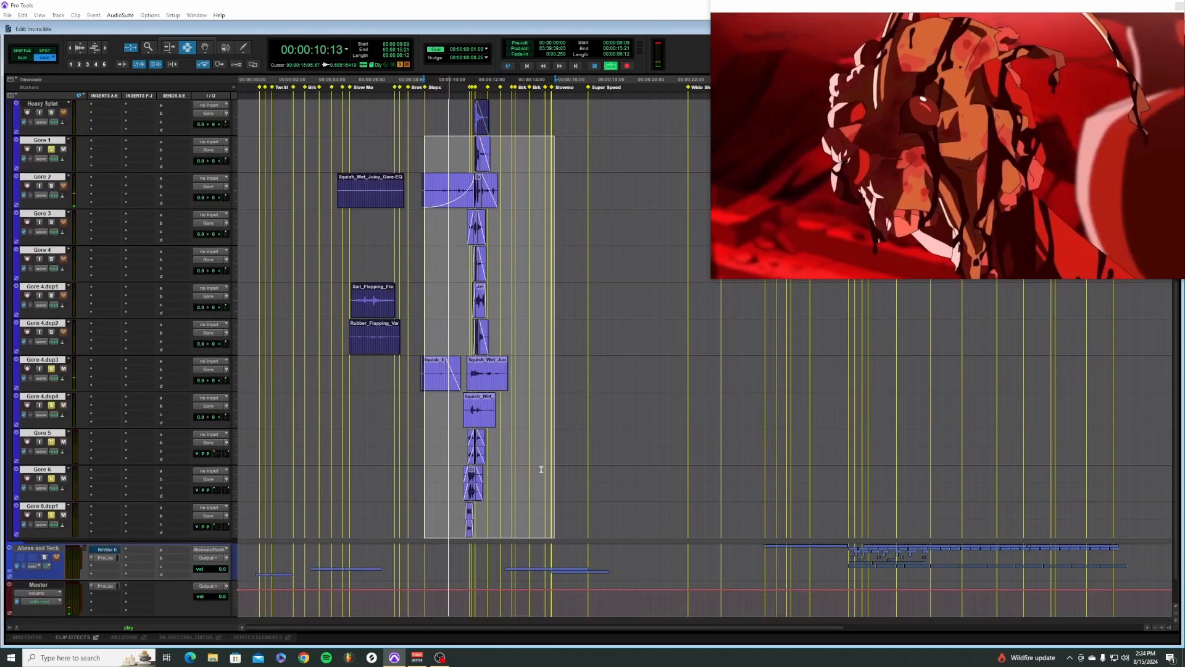
key("t")
key("t")
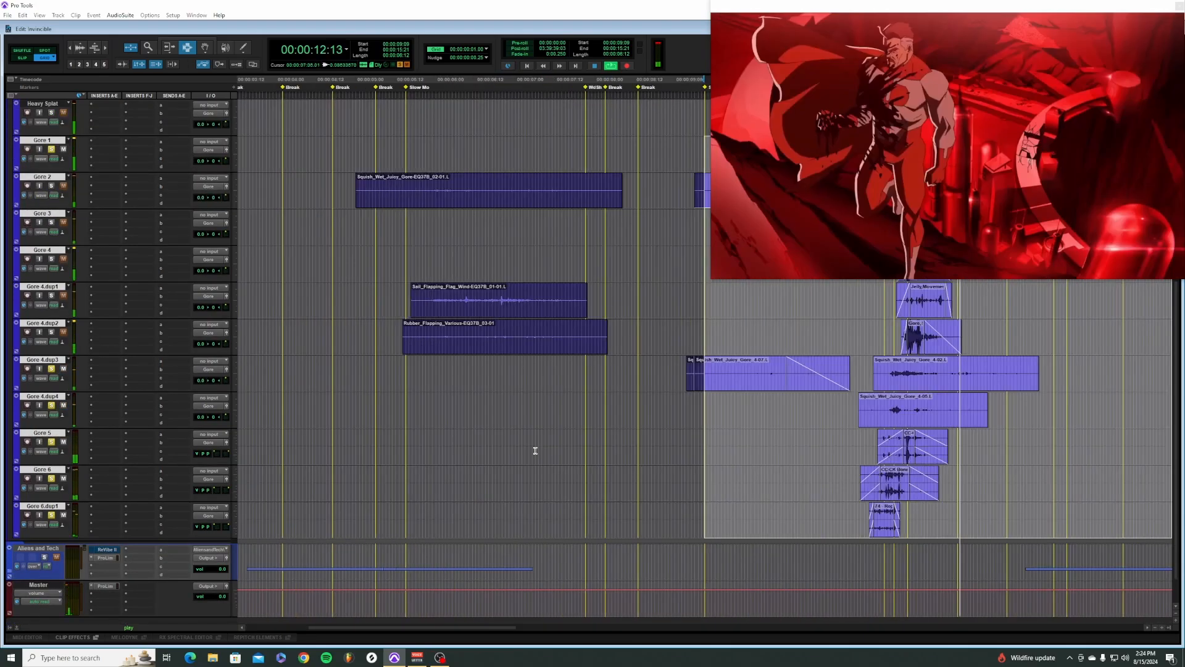
scroll(506, 435, "right", 4)
key("space")
Step: Select the splat layers on Gore 2 through Gore 4.dup2 from 00:00:11:06 and play them with those tracks soloed
left_click(500, 291)
left_click_drag(521, 193, 633, 332)
key("space")
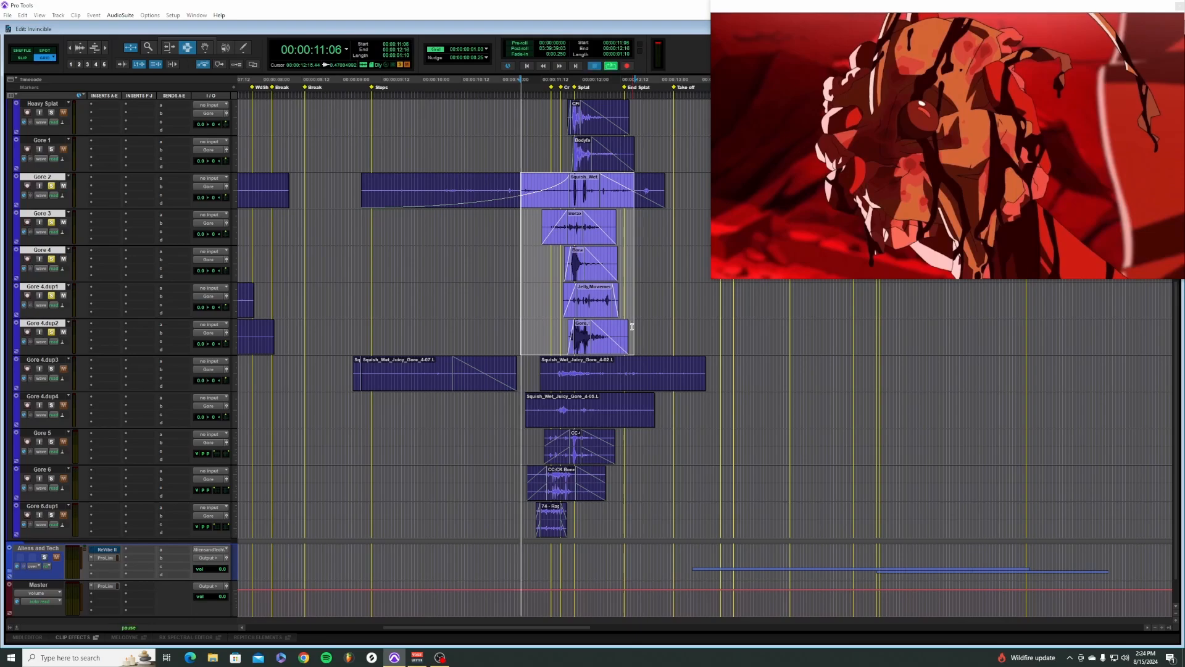
key("space")
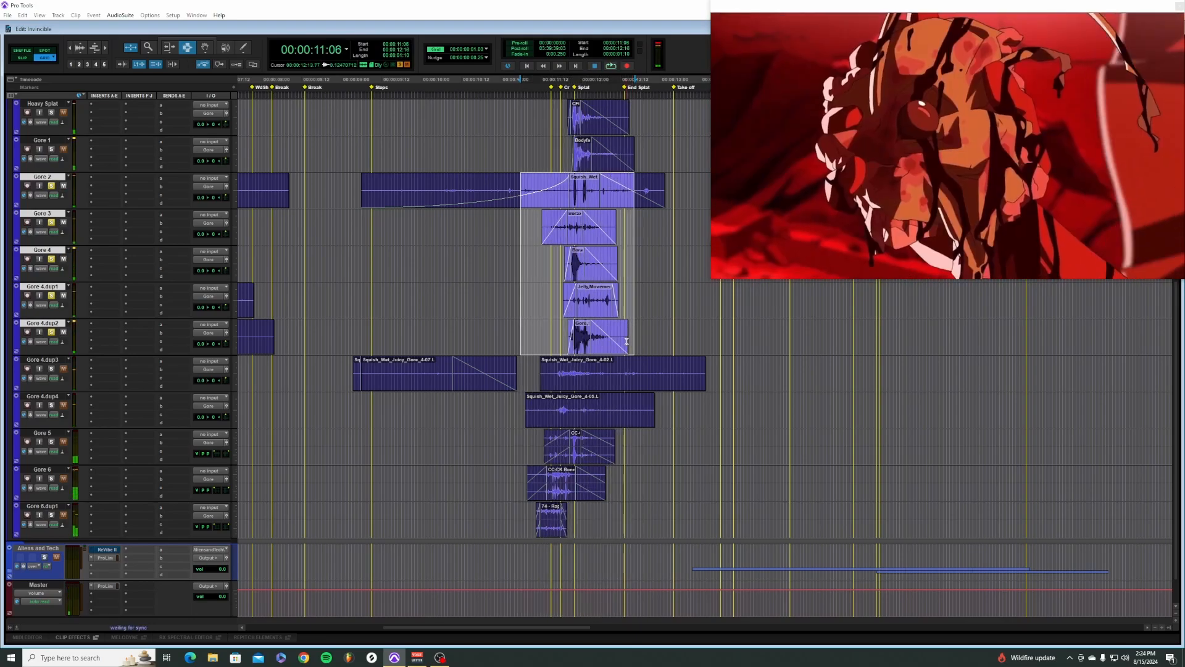
scroll(513, 332, "right", 2)
scroll(512, 331, "up", 2)
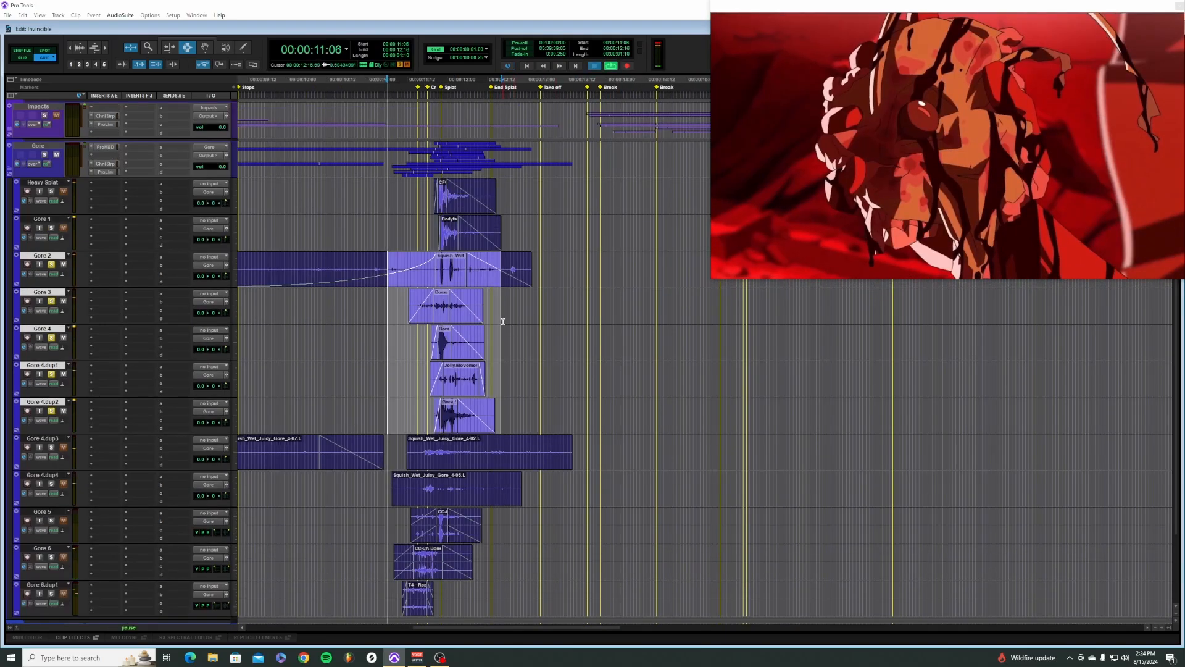
key("space")
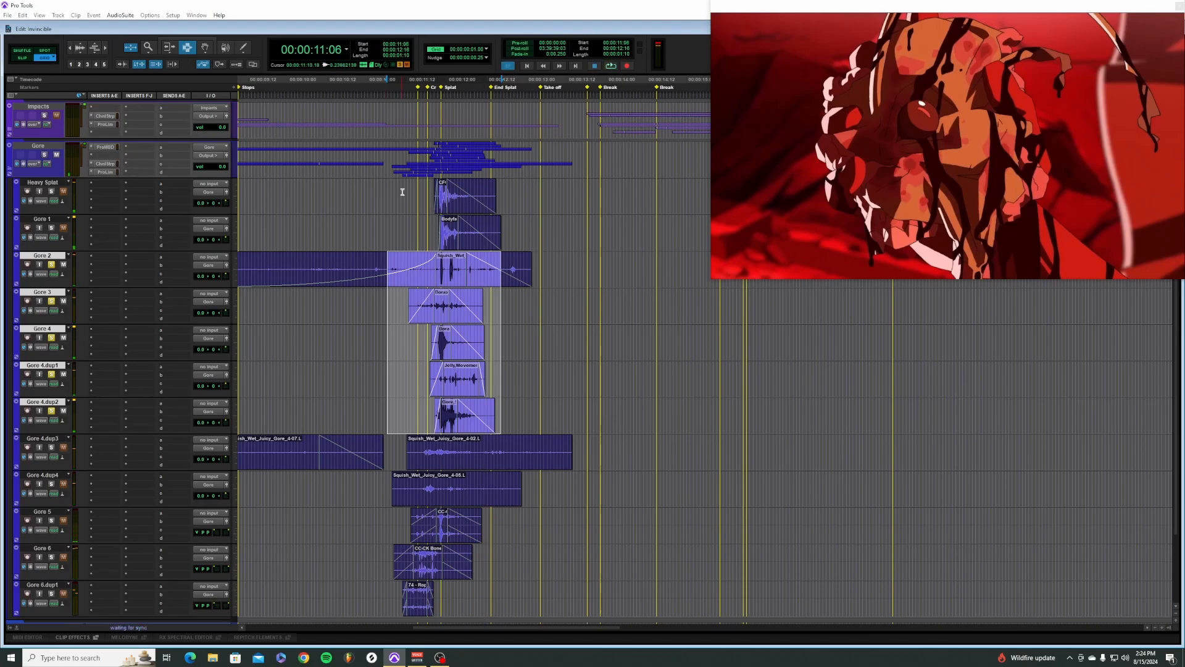
Step: Select all splat layers from Heavy Splat through Gore 6.dup1 from 00:00:11:03 and play them with the Gore folder soloed
left_click_drag(402, 192, 527, 235)
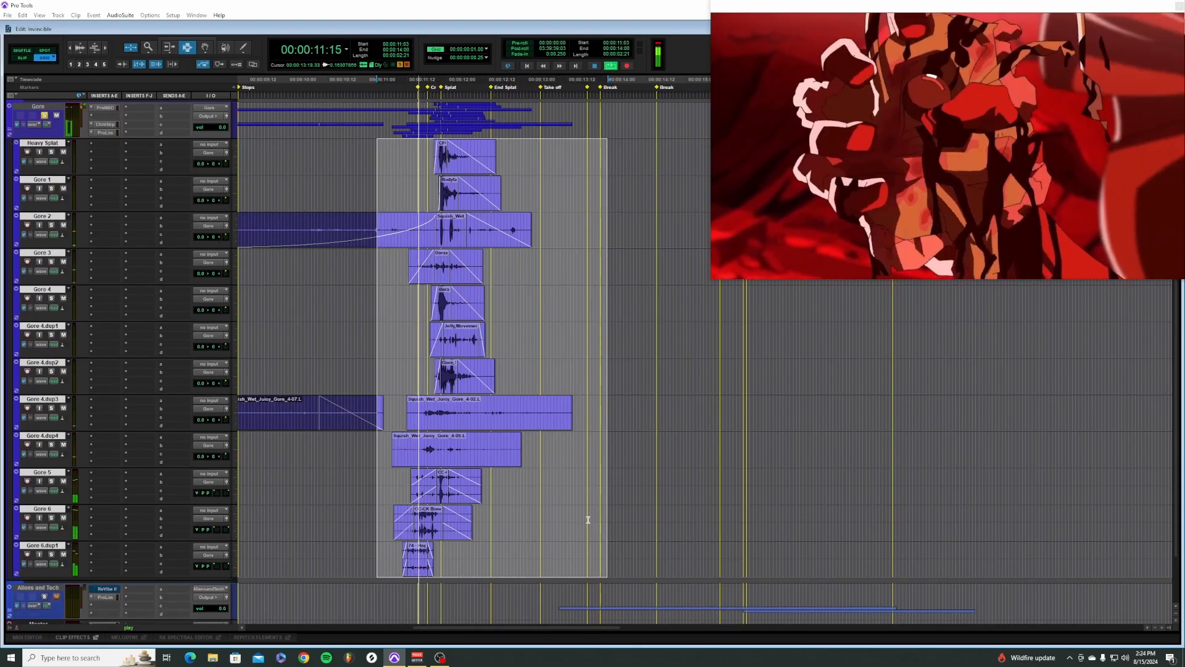
key("space")
Step: Select the bone break and rope stretch clips on Gore 6 and Gore 6.dup1 from 00:00:11:03, and solo Gore 6.dup1
scroll(432, 475, "down", 3)
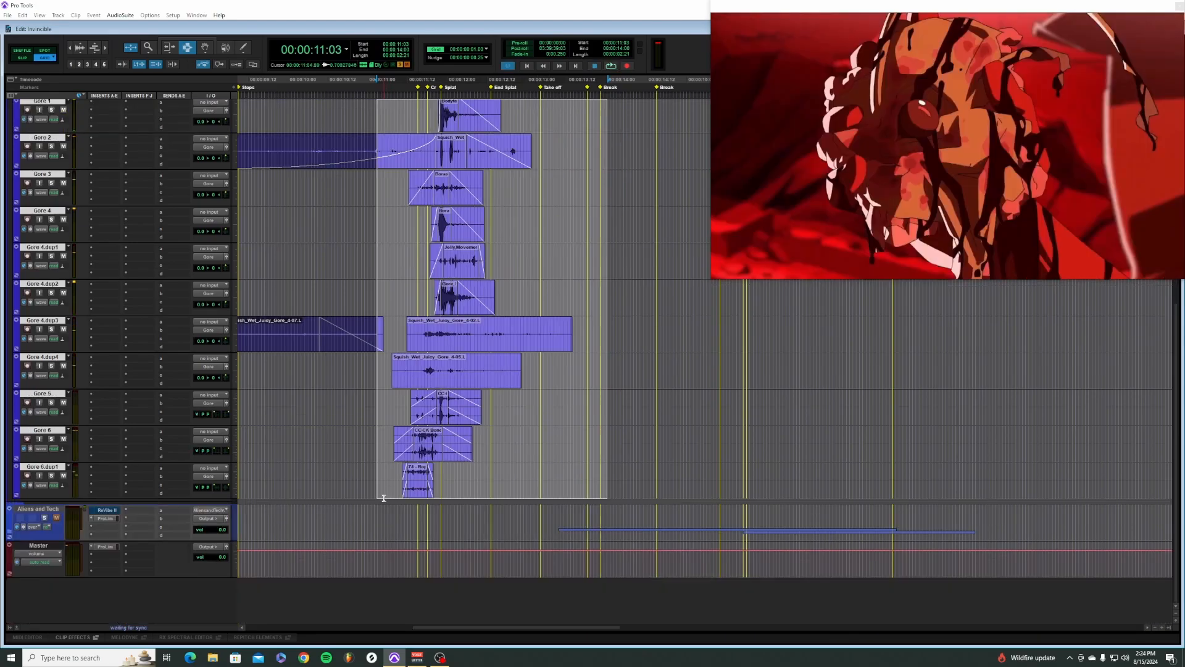
left_click_drag(367, 455, 487, 482)
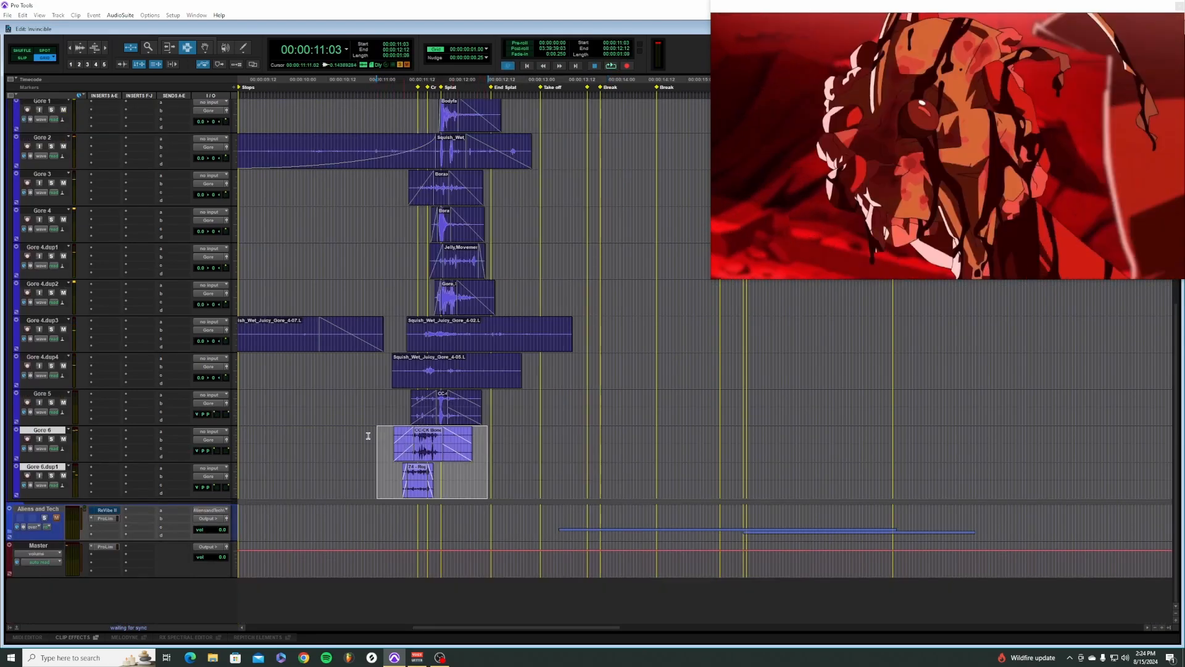
key("t")
key("t")
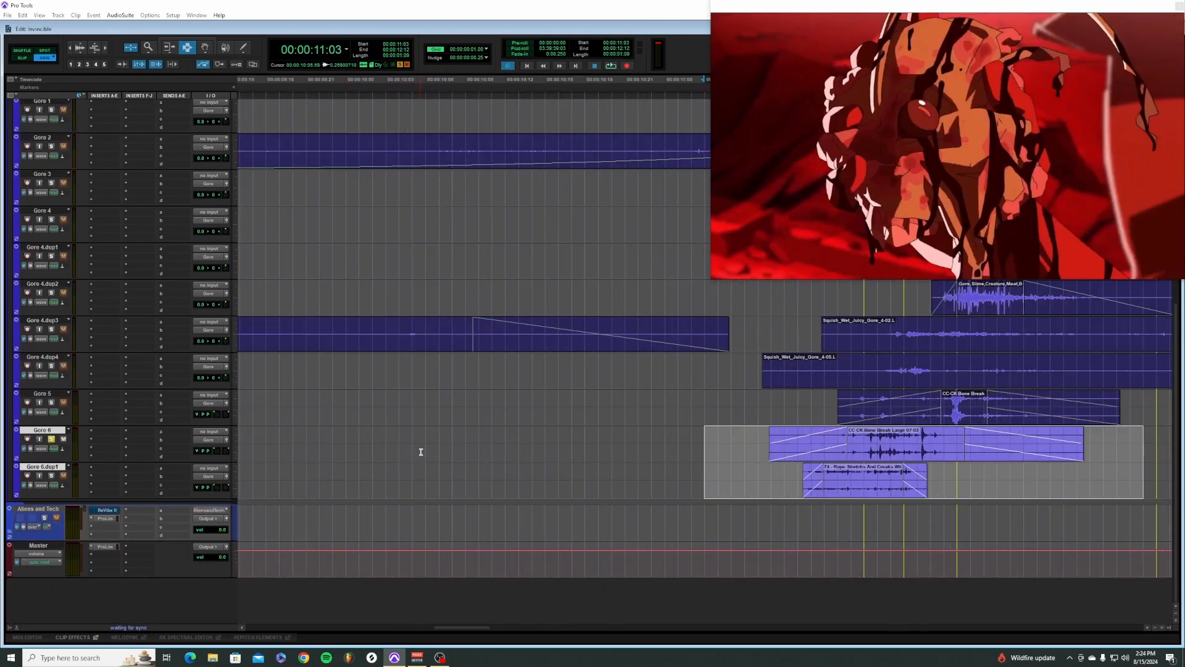
scroll(580, 481, "right", 3)
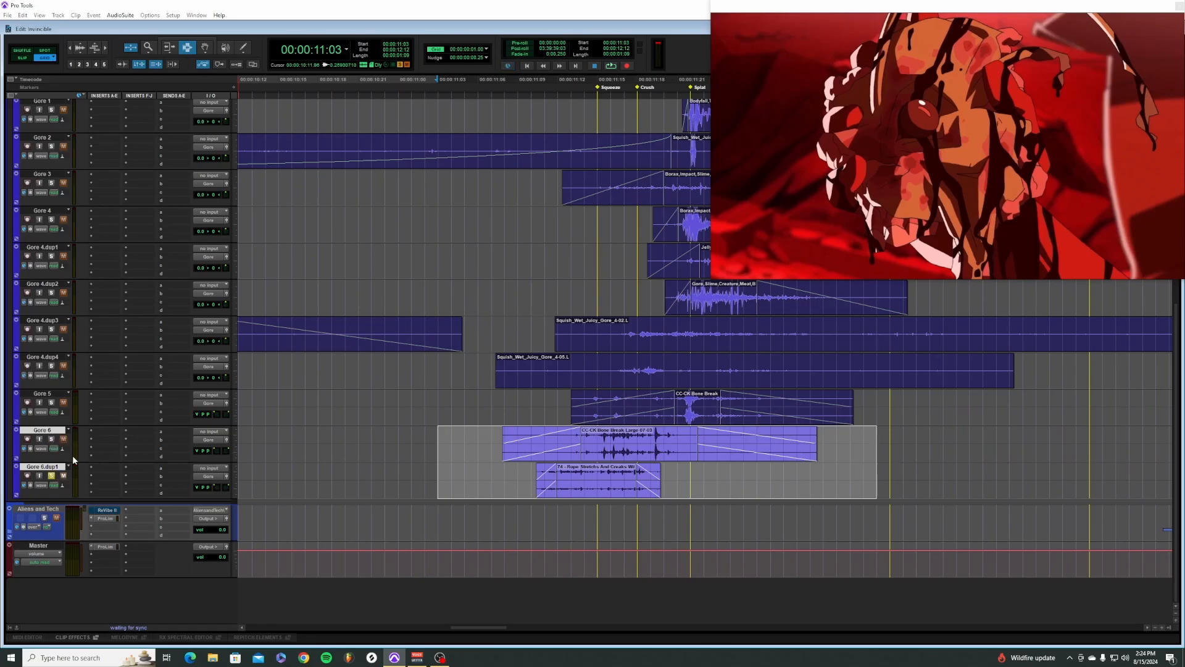
Step: Set the playback start on Gore 6.dup1 to 00:00:11:05 and audition the squeeze and splat repeatedly from there
left_click(458, 475)
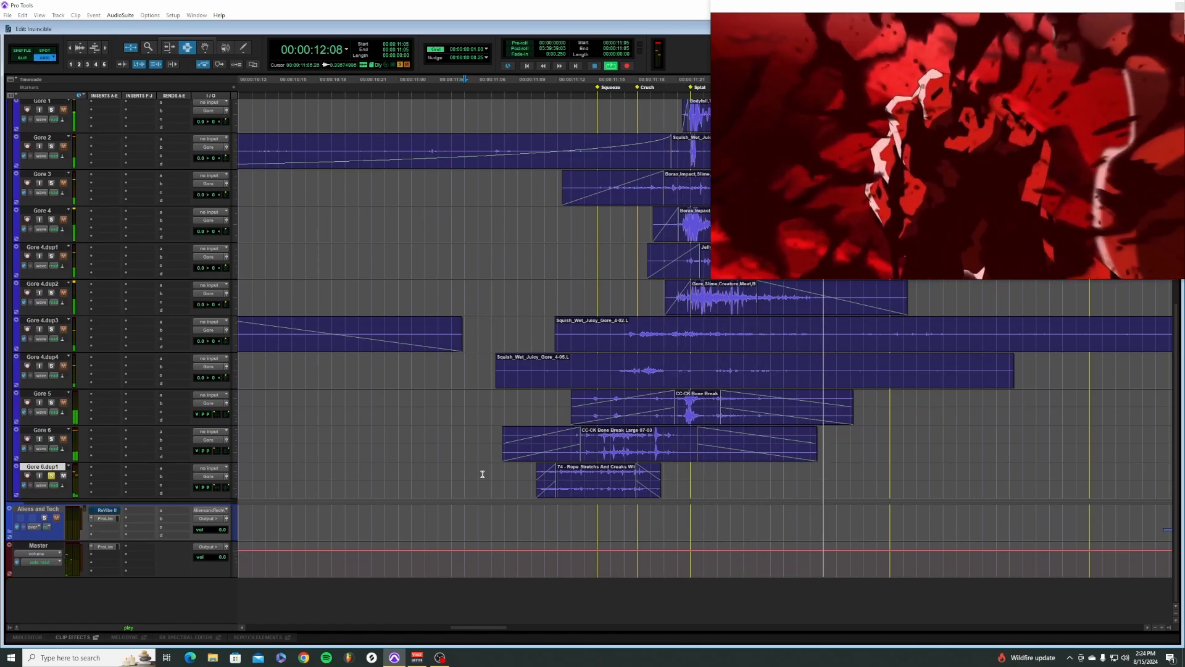
key("space")
key("r")
key("r")
key("r")
key("space")
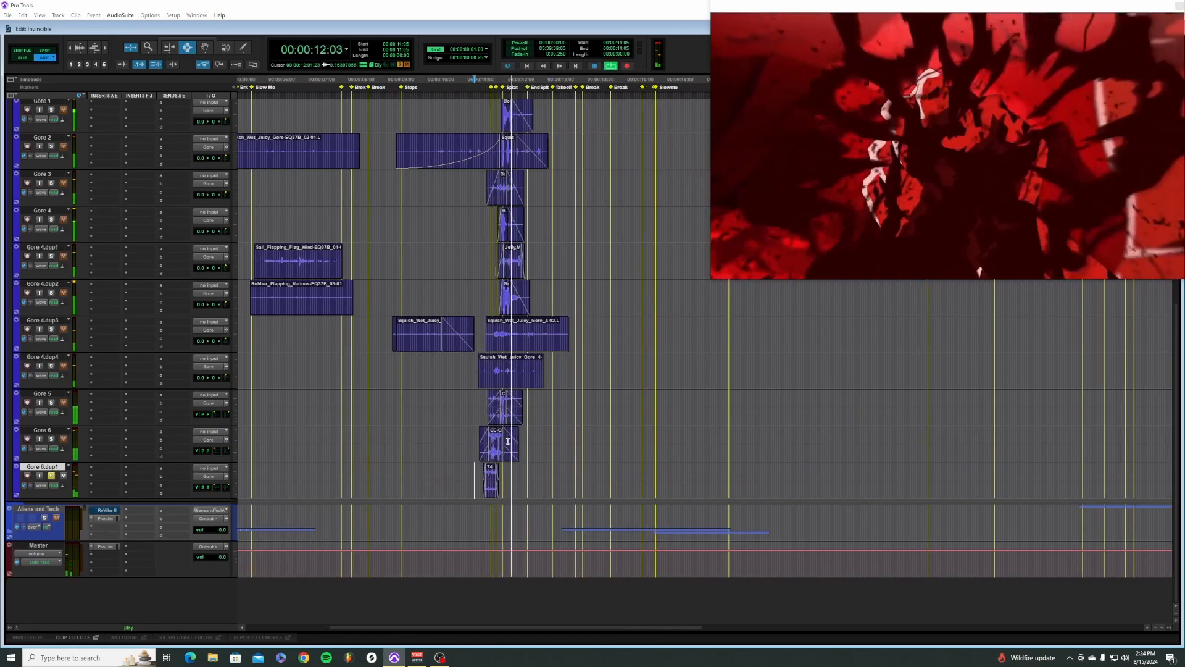
key("space")
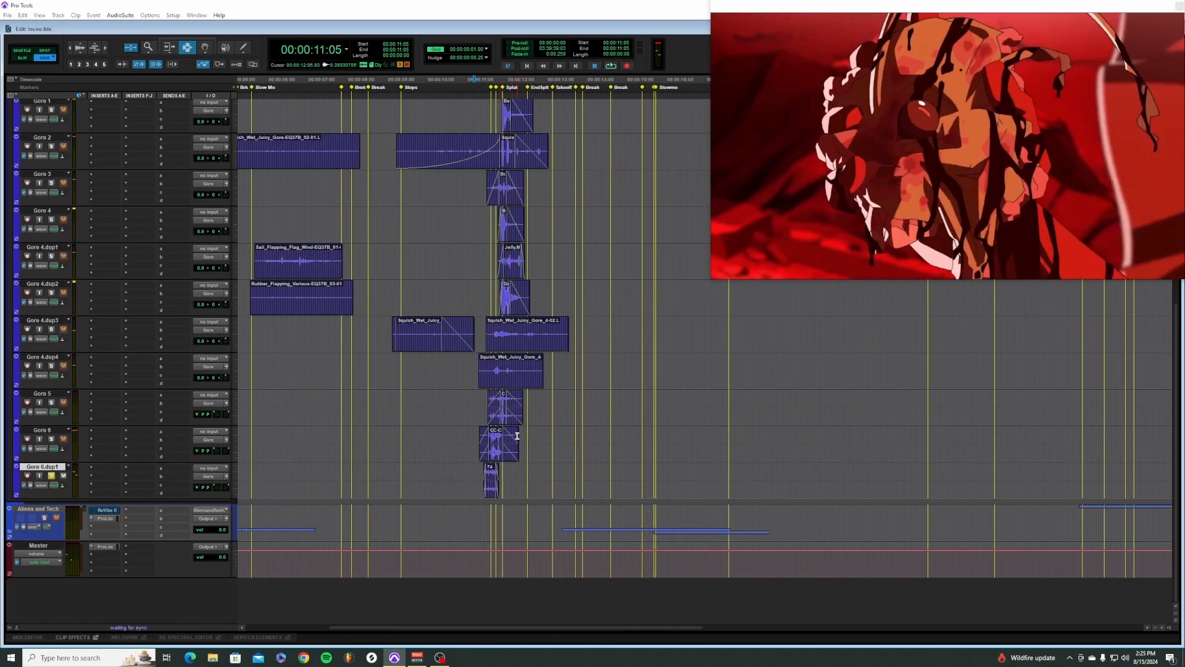
key("space")
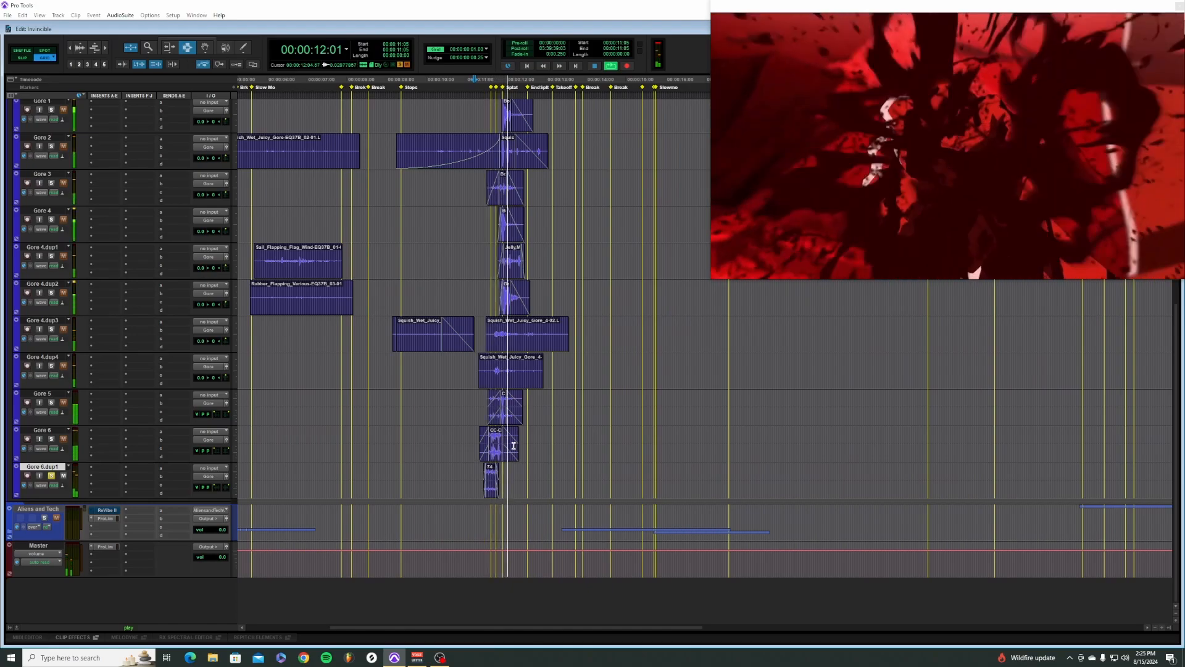
key("space")
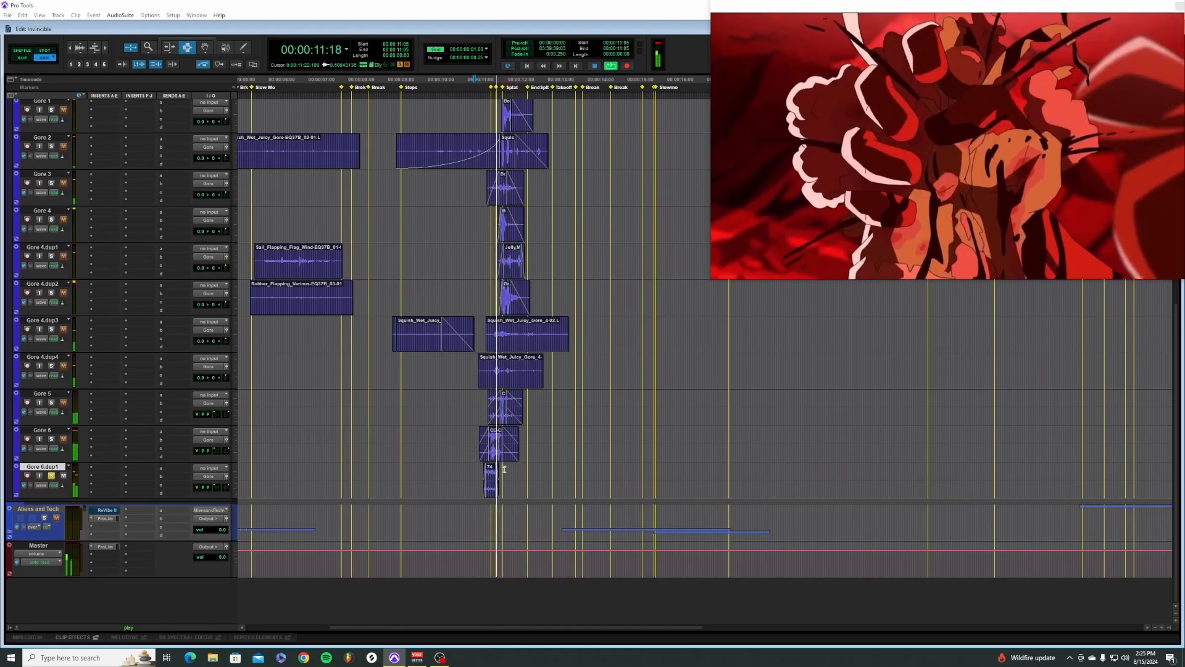
Step: Replay the splat from 00:00:11:05, clear the Gore 6.dup1 solo, and play on past the end of the gore section
key("space")
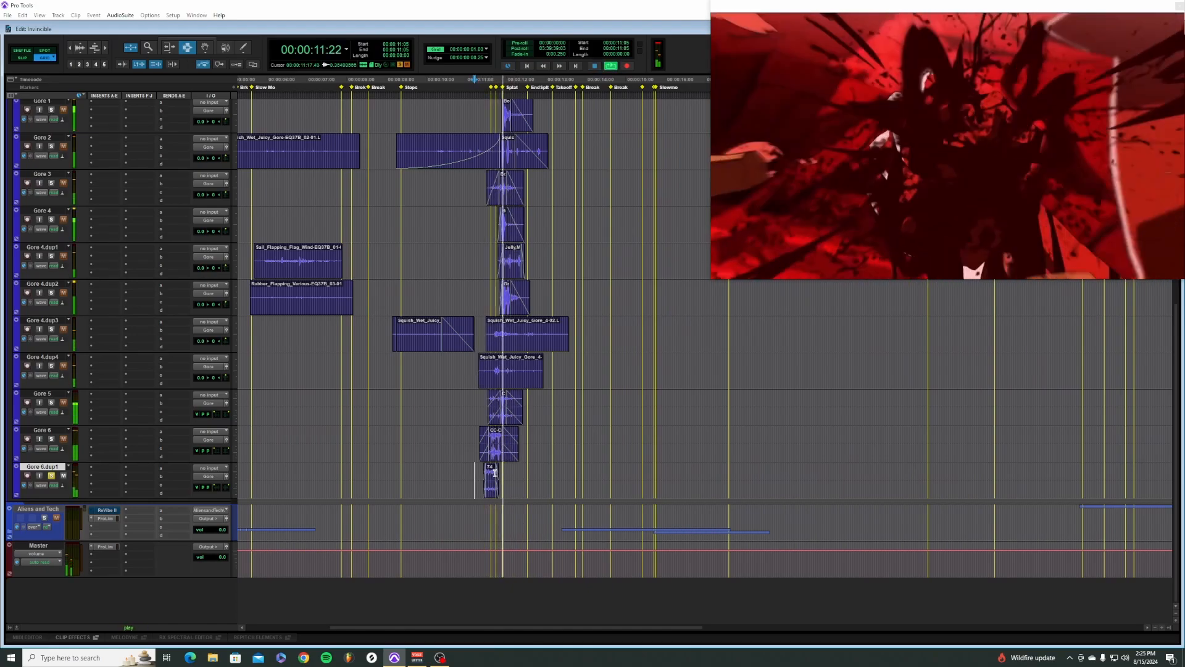
key("space")
key("space")
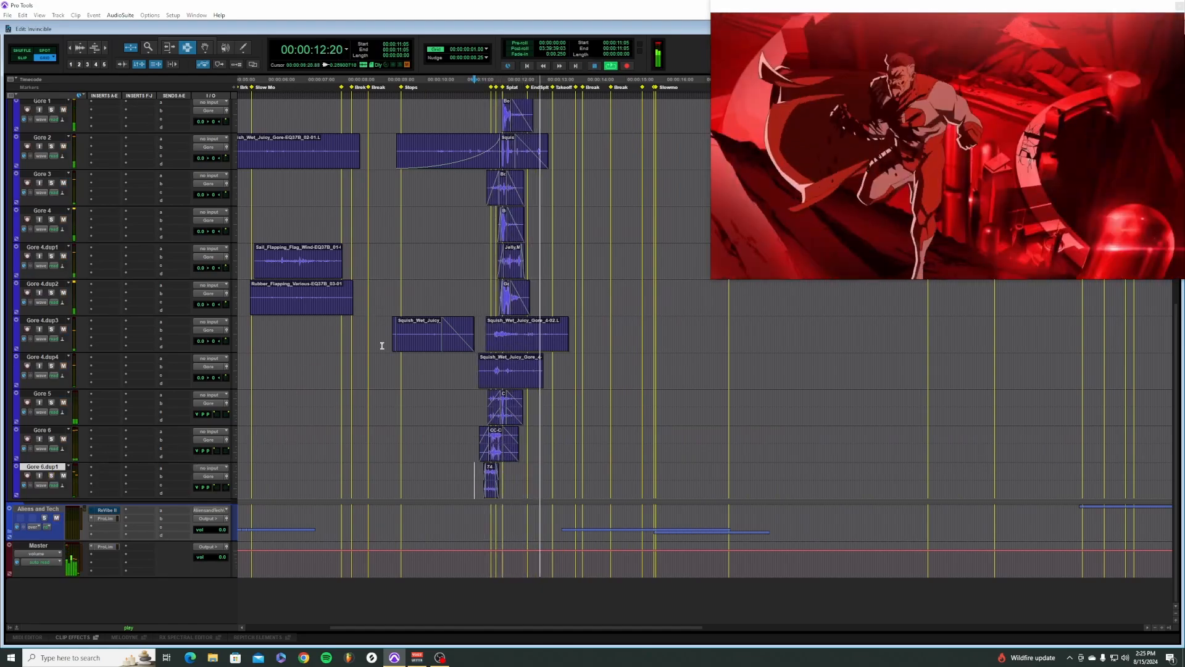
key("r")
key("r")
key("t")
key("t")
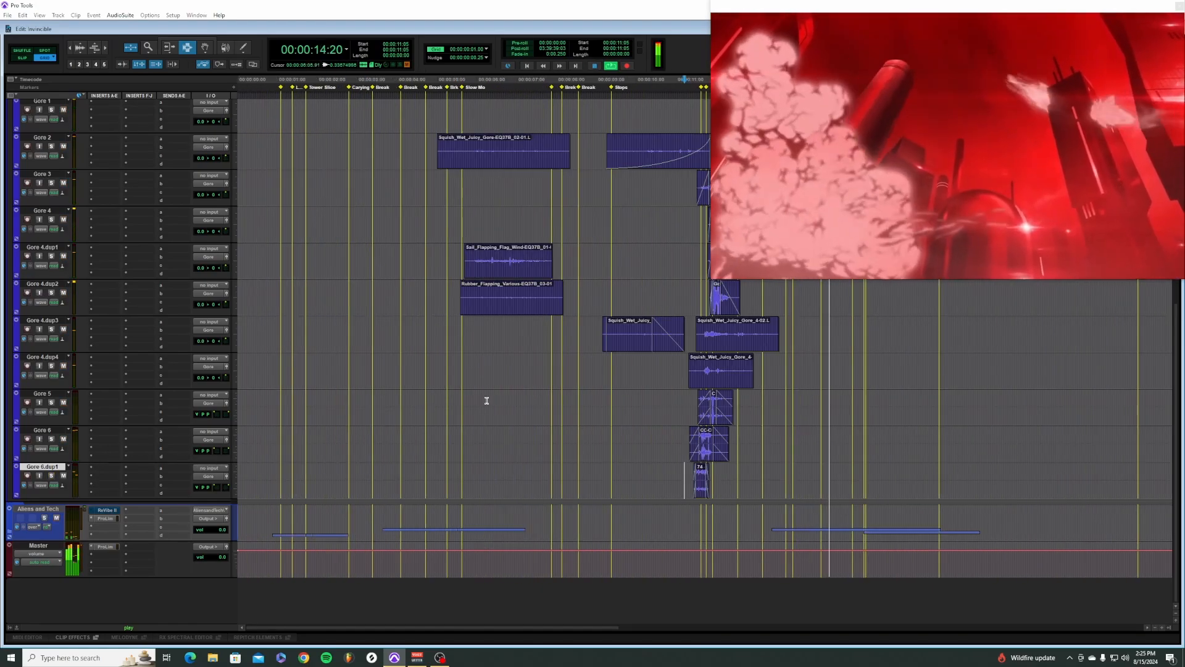
key("space")
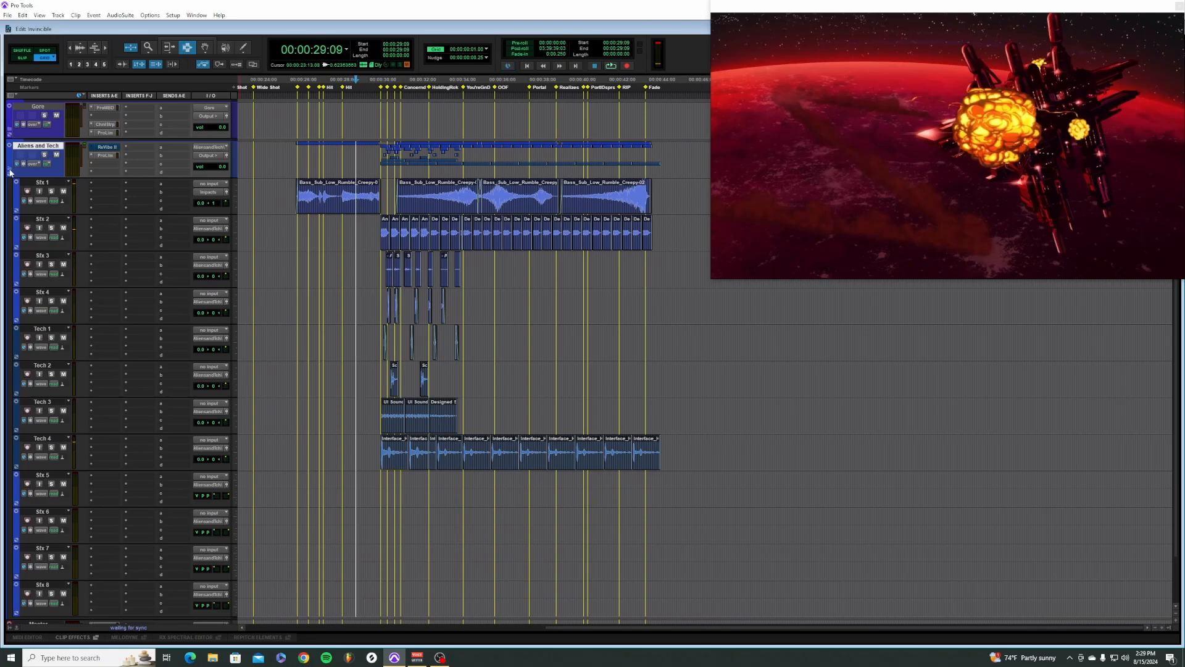
Step: Collapse the Aliens and Tech folder and expand the Dx folder to show its voice clips from the session start
left_click(9, 169)
left_click(16, 209)
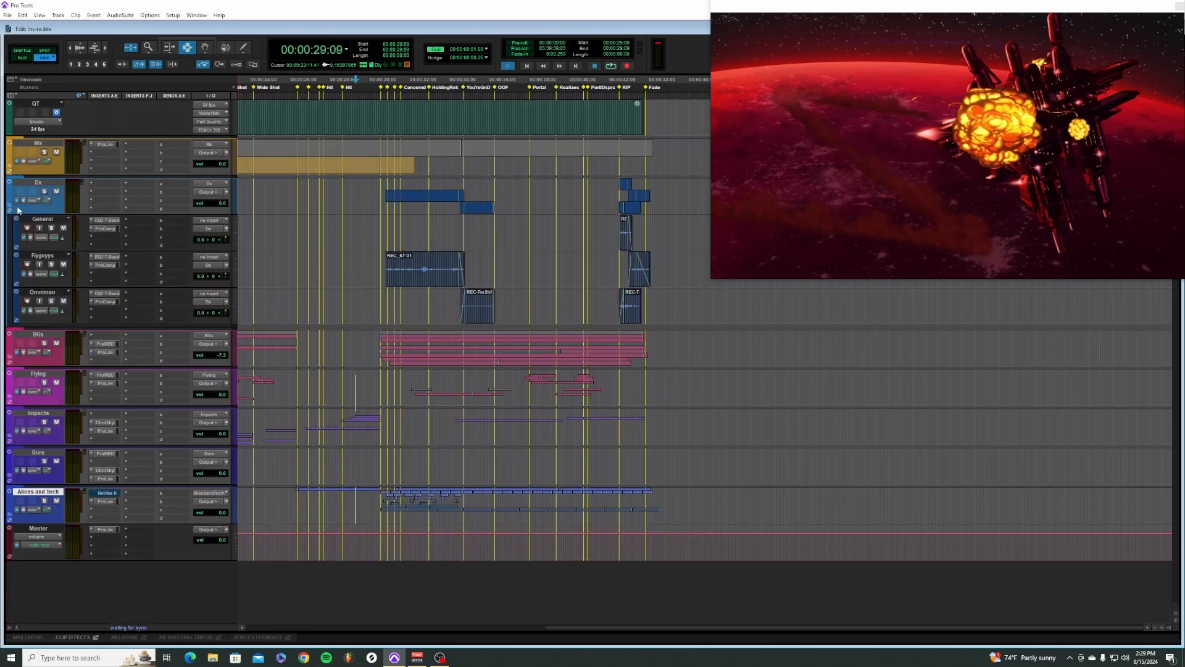
left_click(373, 282)
scroll(349, 286, "left", 6)
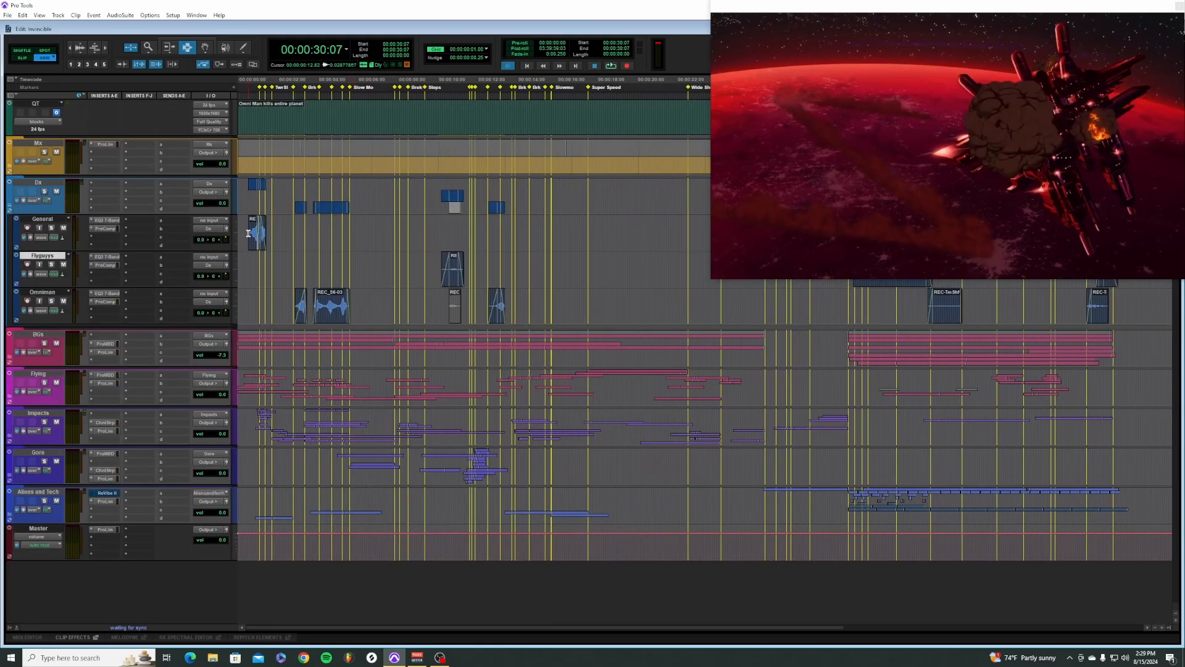
Step: Select the opening voice clips on General, solo that track, and play them from 00:00:00:10
left_click_drag(248, 233, 273, 240)
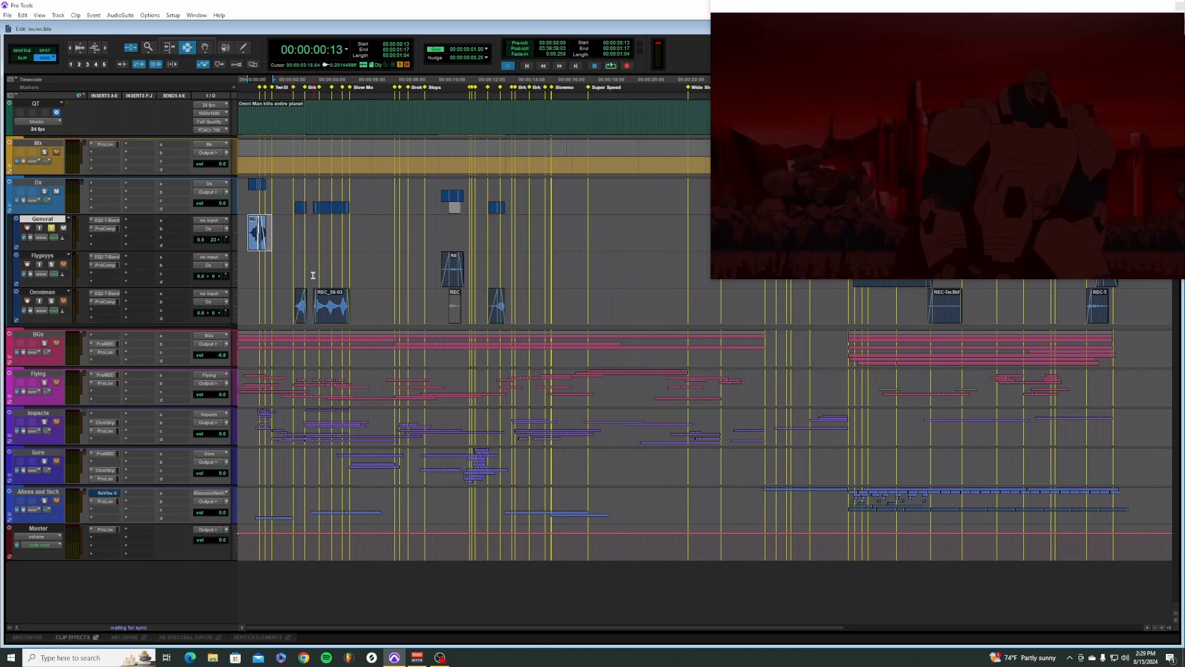
left_click(246, 236)
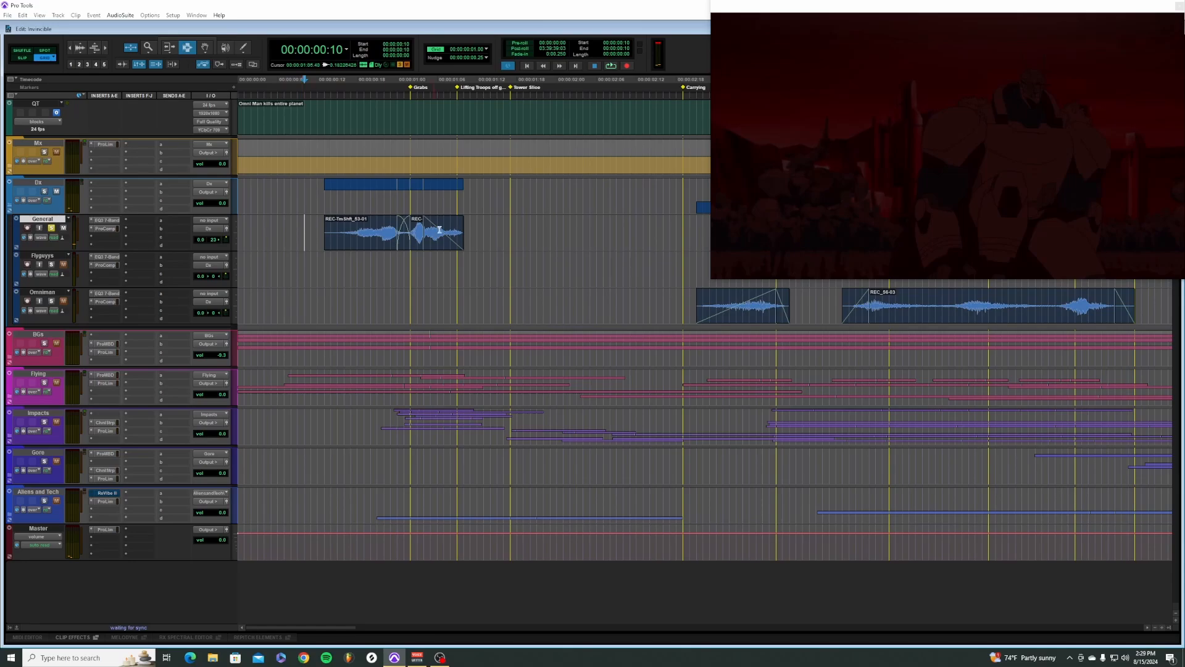
key("space")
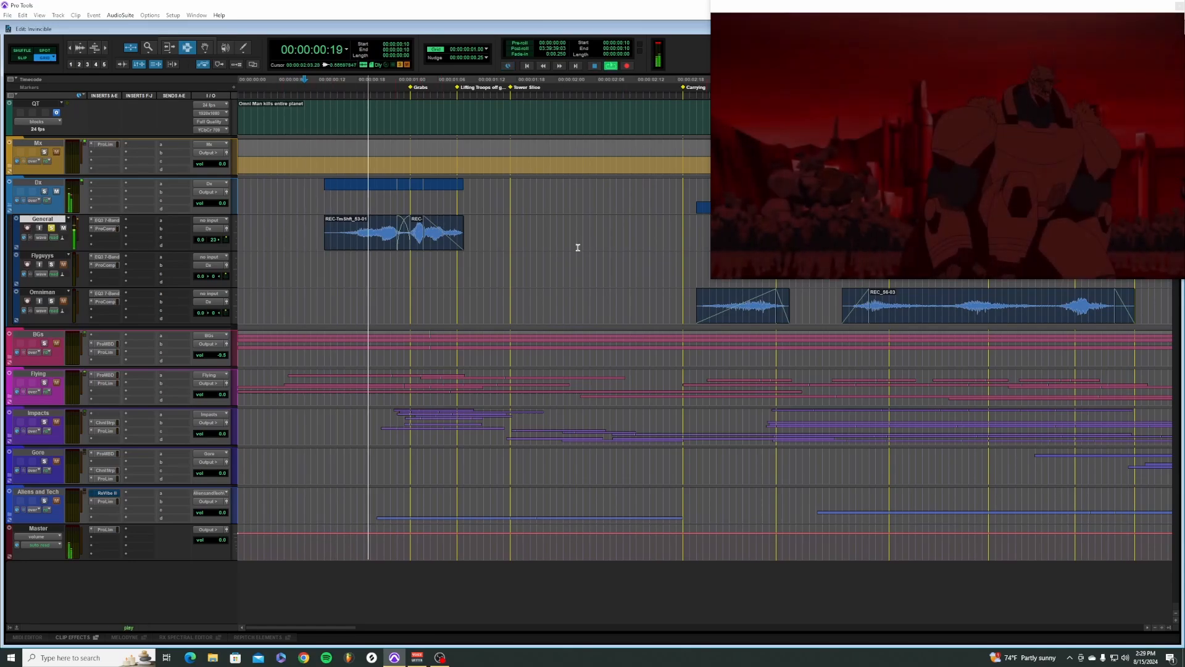
key("space")
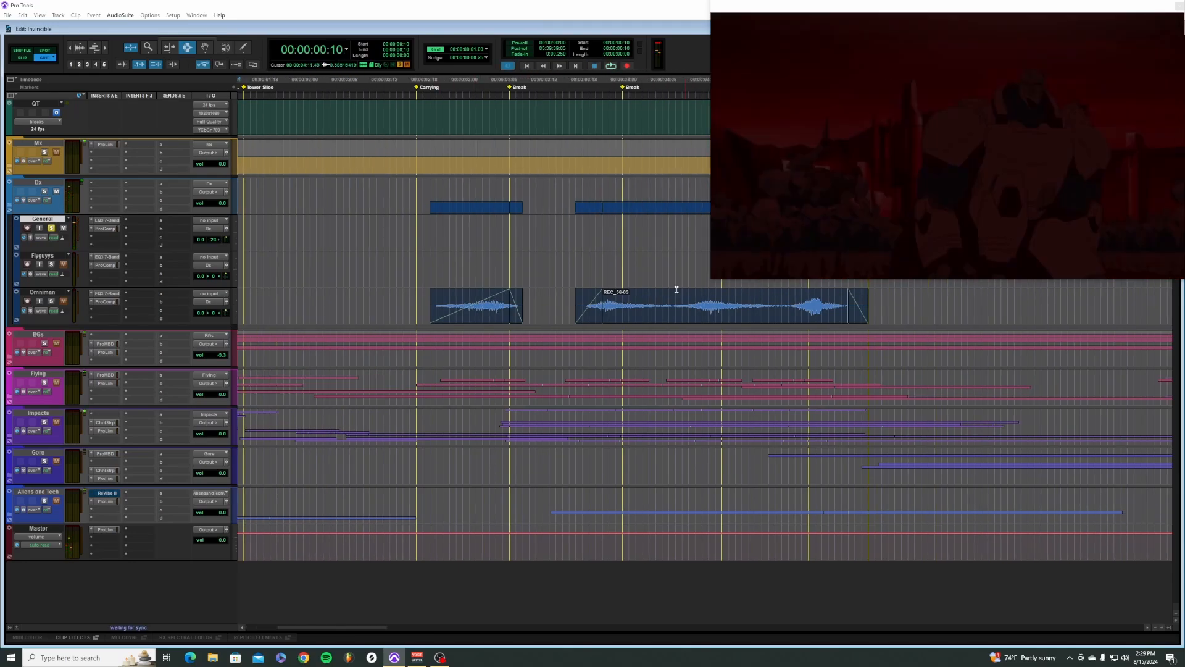
Step: Solo the Omniman track and play its first voice clips from 00:00:02:20
left_click(419, 317)
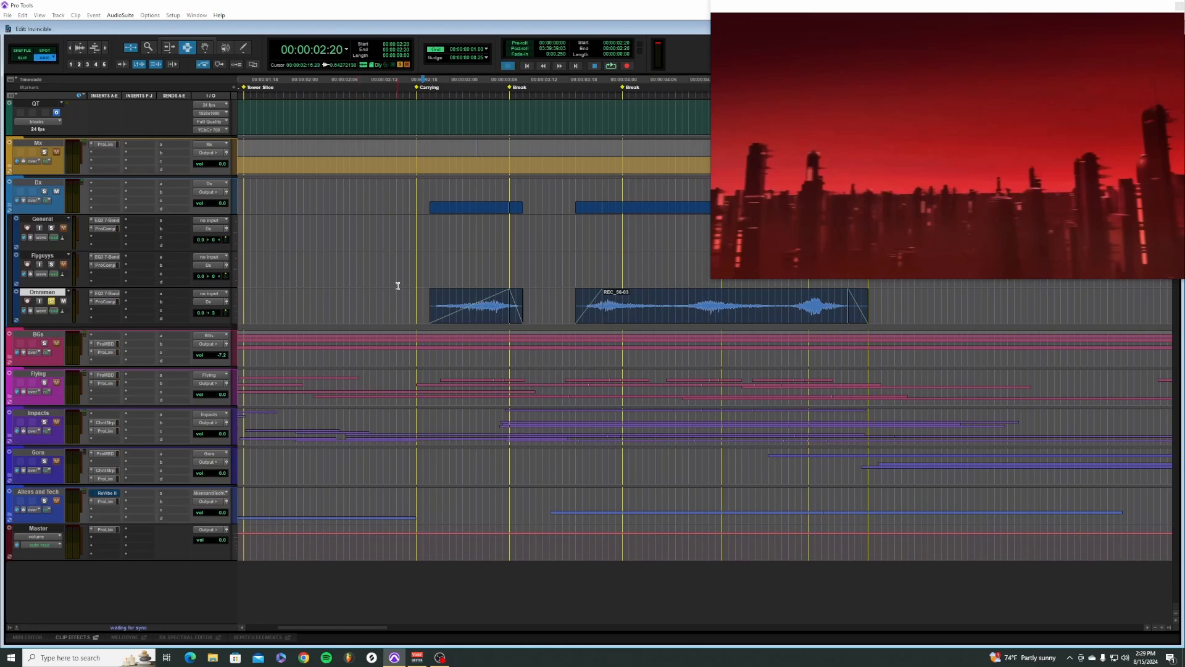
key("space")
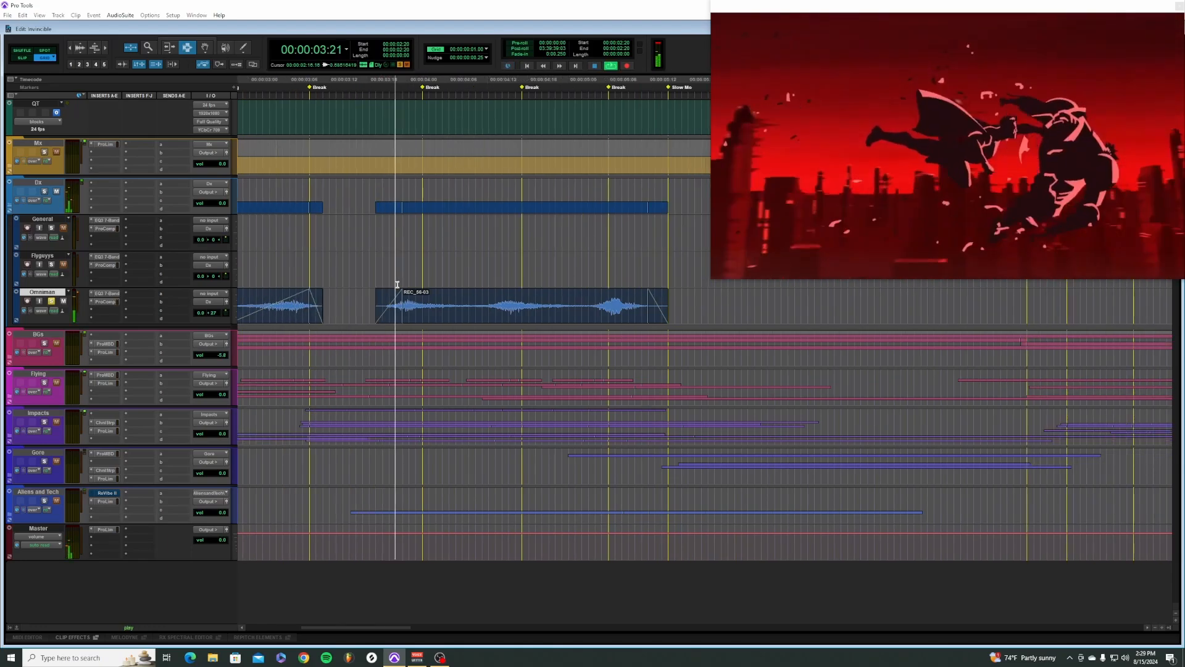
key("ctrl+[")
key("ctrl+[")
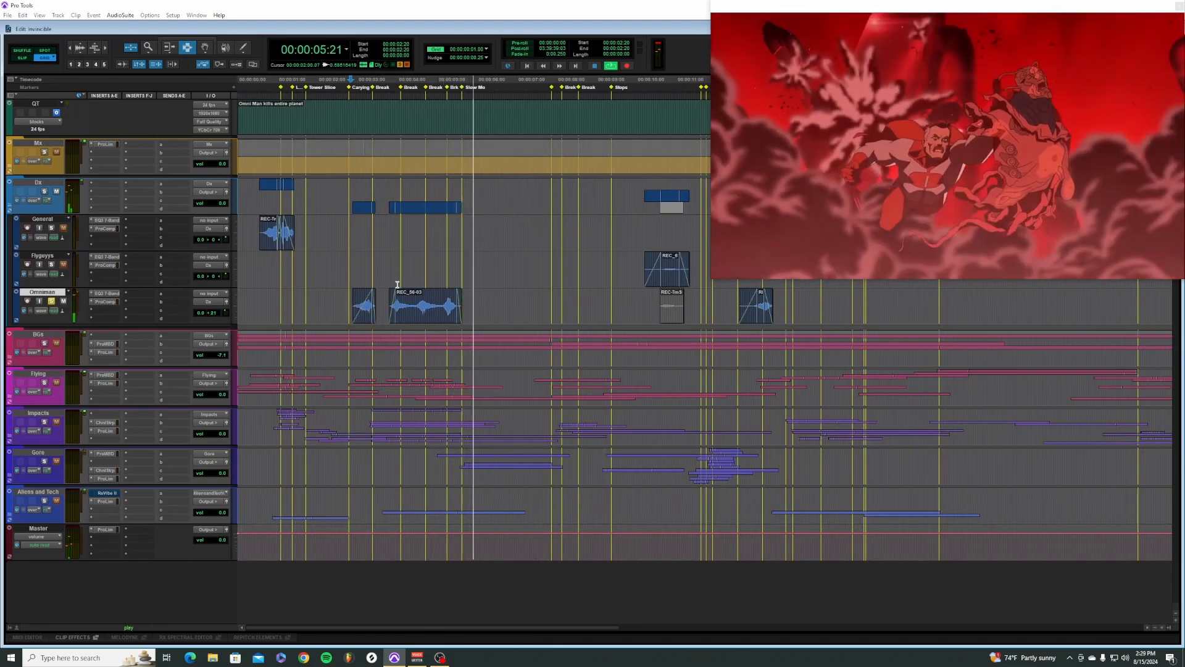
Step: Audition the track below General from 00:00:09:21 and 00:00:30:15, and Omniman from 00:00:12:12 and 00:00:34:12, each soloed
left_click(502, 274)
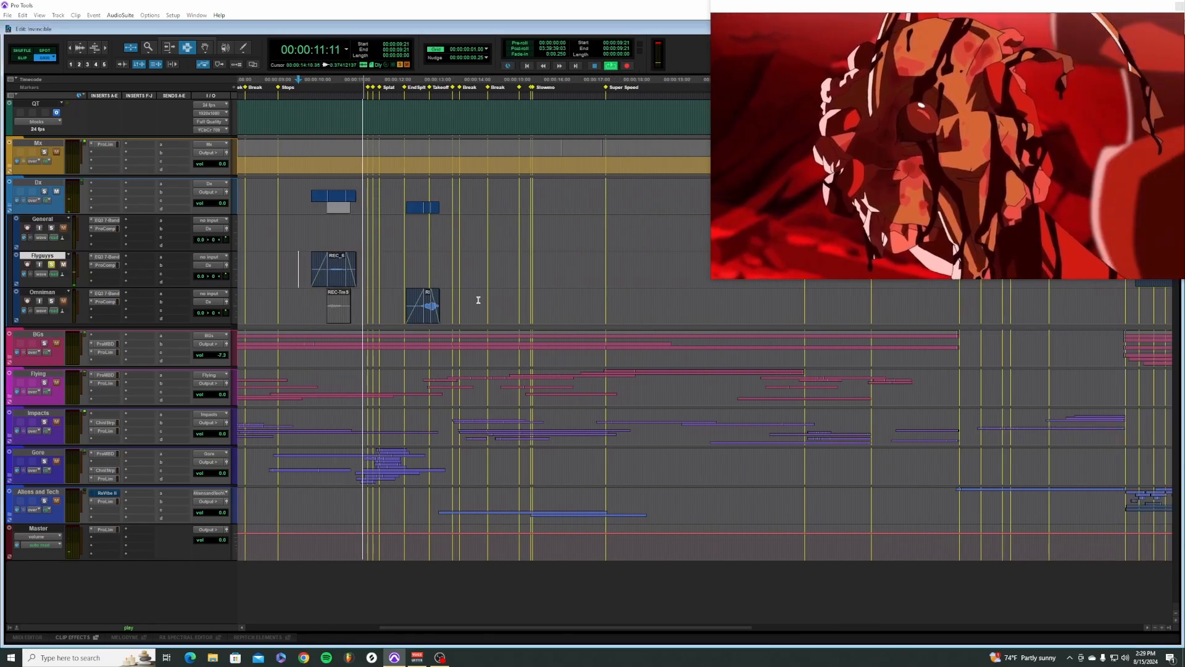
left_click(402, 305)
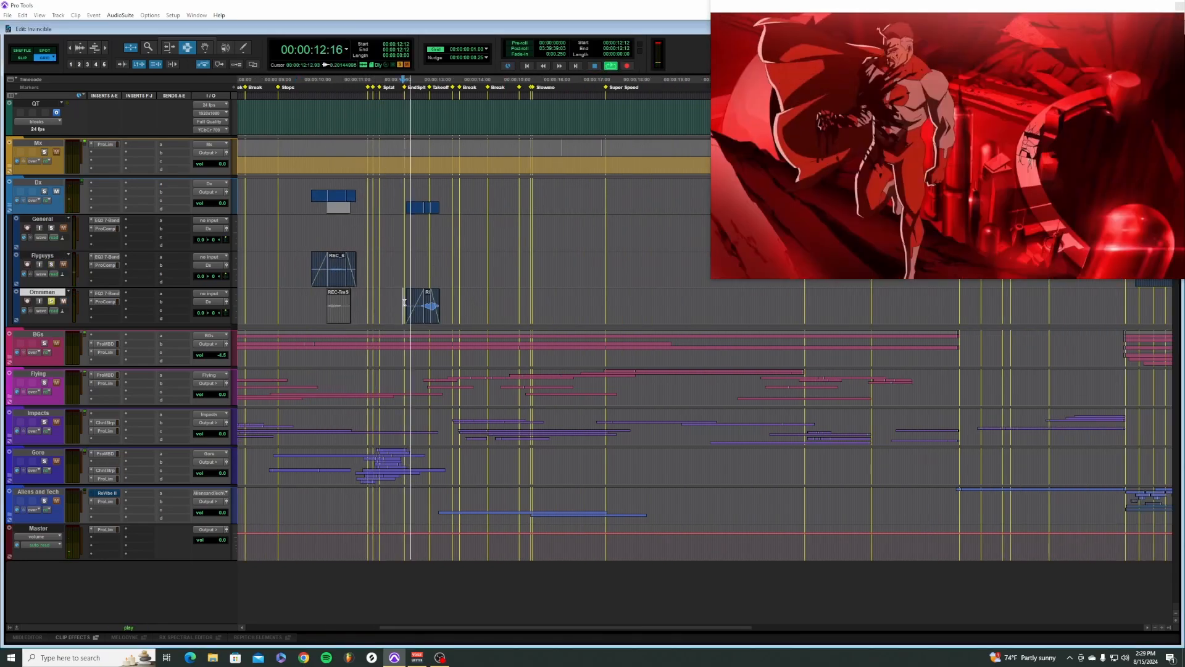
left_click(259, 267)
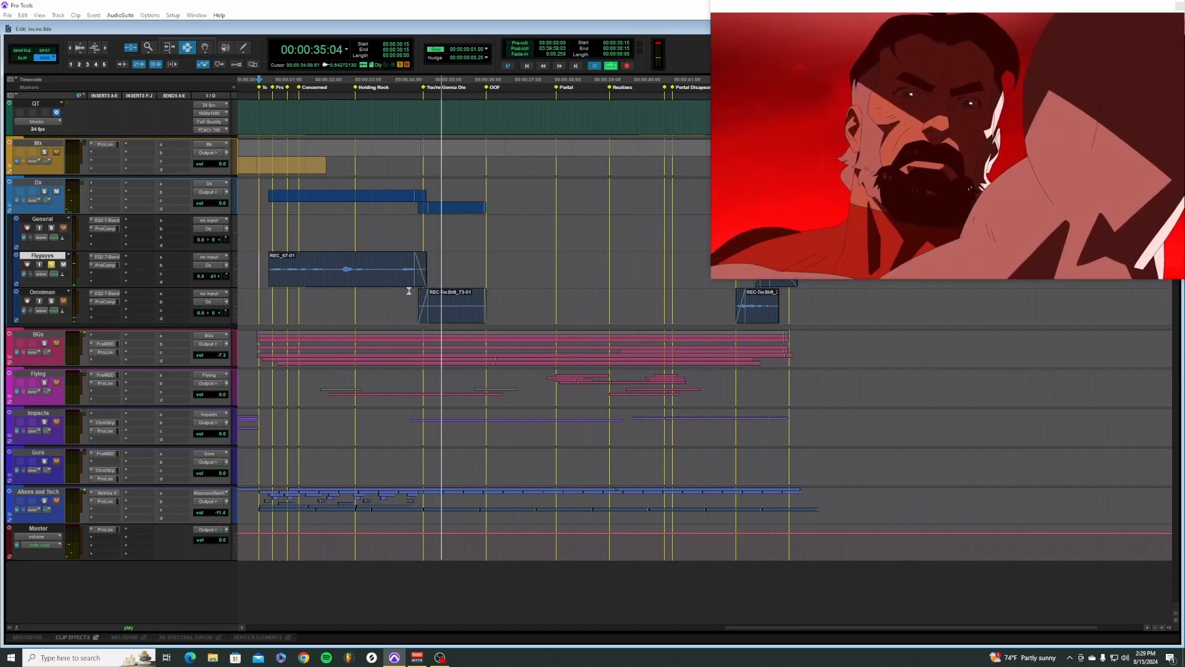
left_click(414, 302)
key("space")
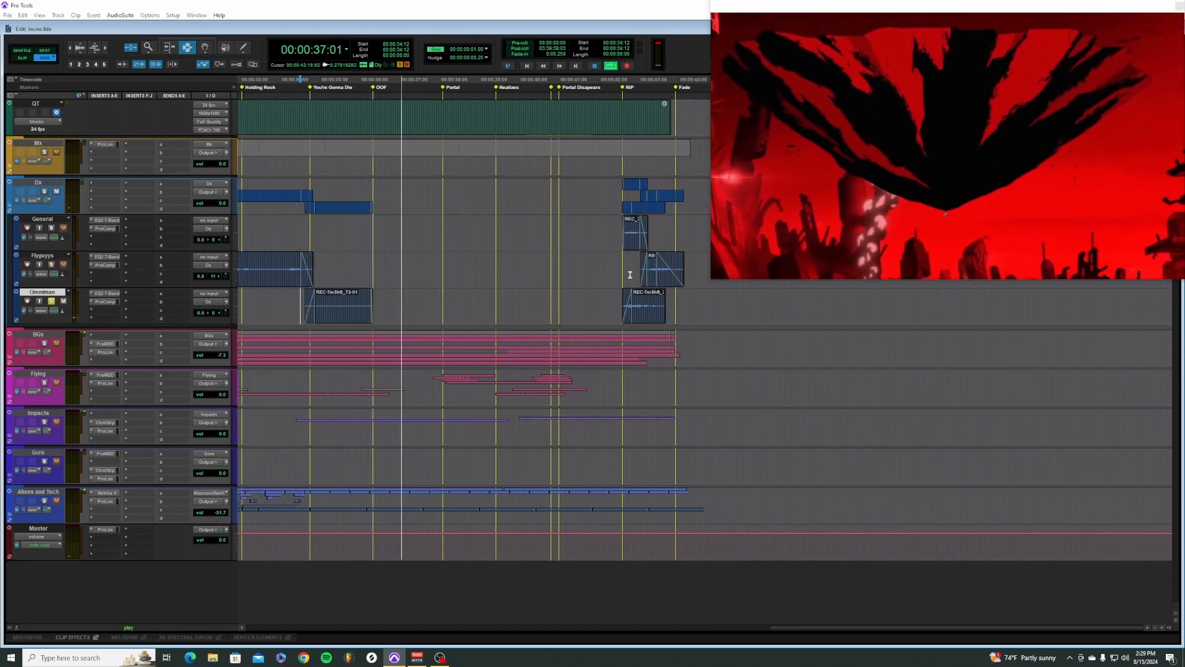
Step: Audition the closing voice clips soloed in turn: General from 00:00:42:14, the track below from 00:00:42:21, and Omniman from 00:00:42:12
left_click(622, 230)
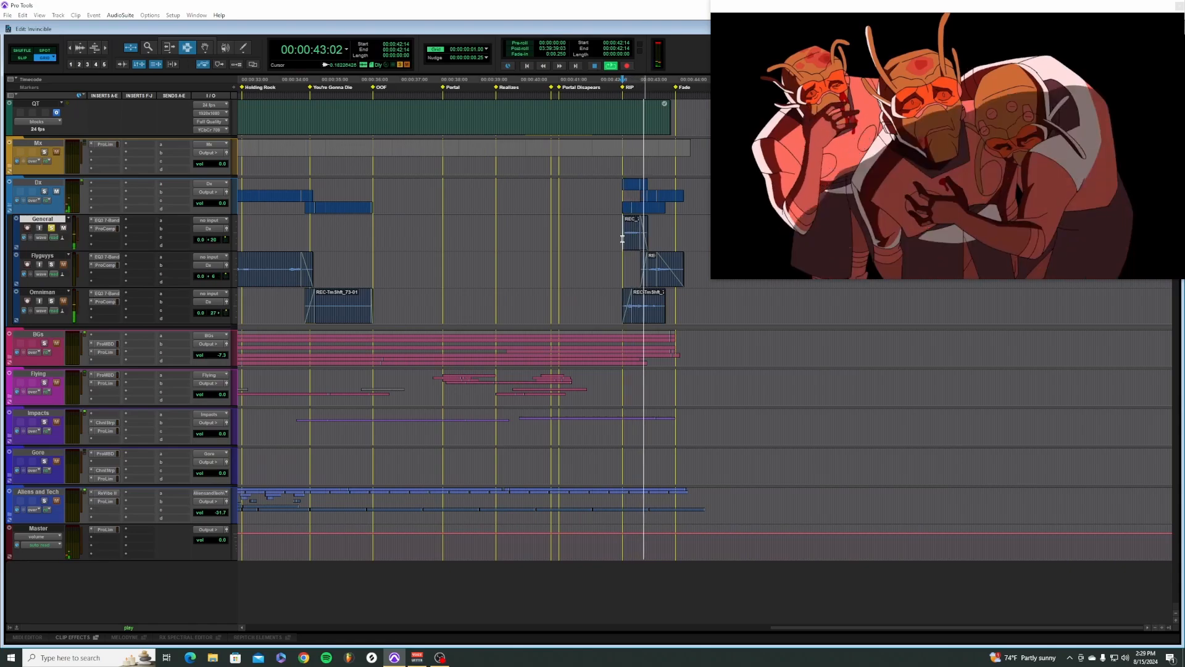
left_click(633, 265)
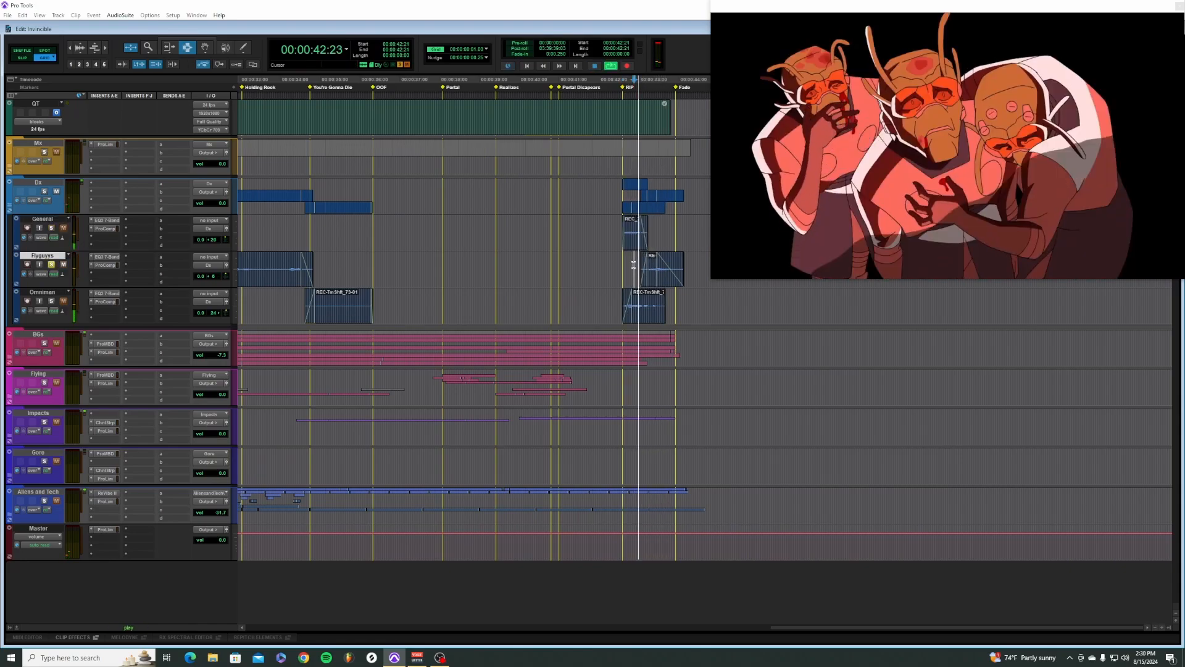
left_click(618, 300)
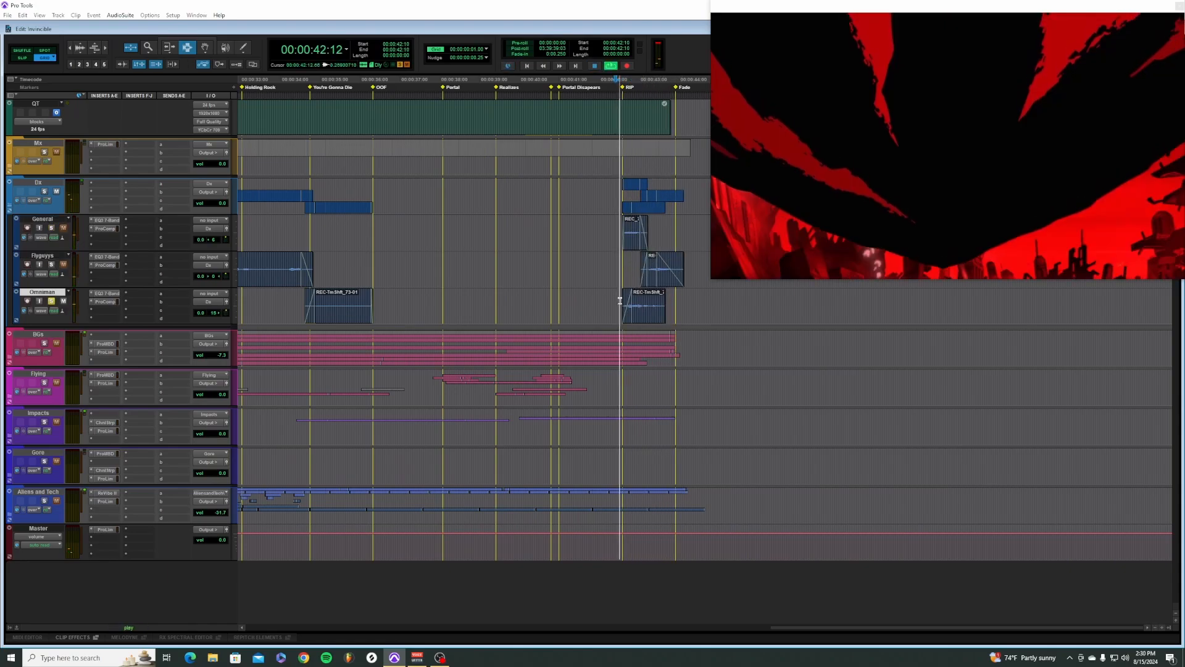
Step: Reposition playback before the closing voice clips, replay them from 00:00:42:07, and leave the voice tracks unsoloed
left_click(600, 285)
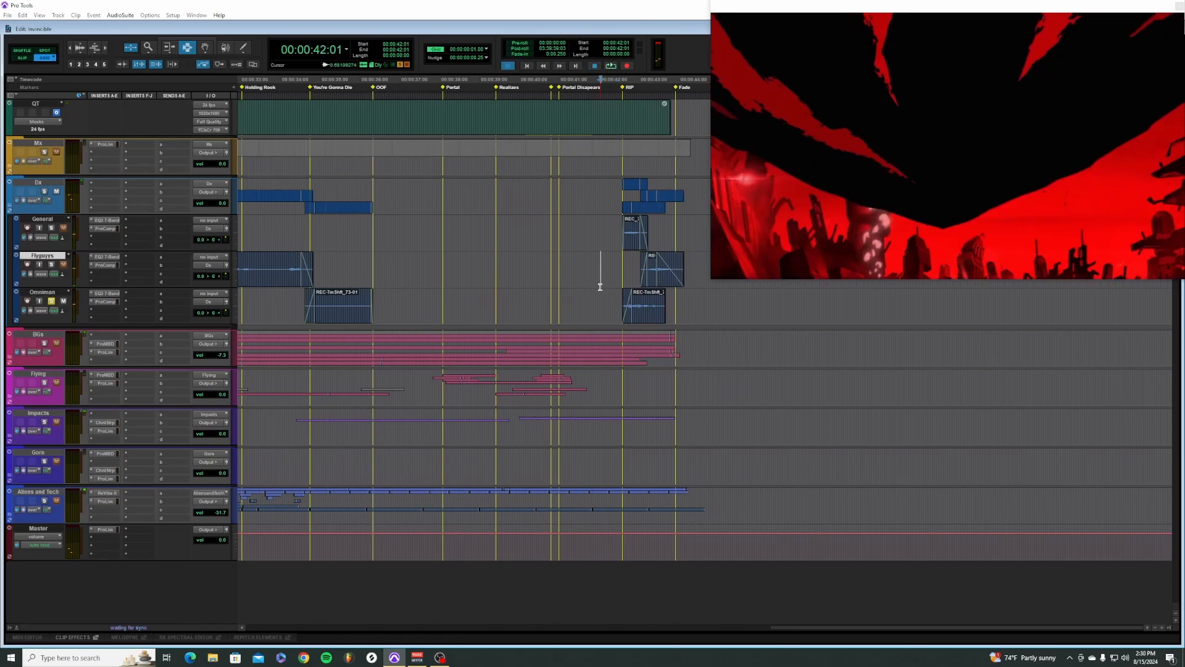
left_click(659, 303)
left_click(619, 308)
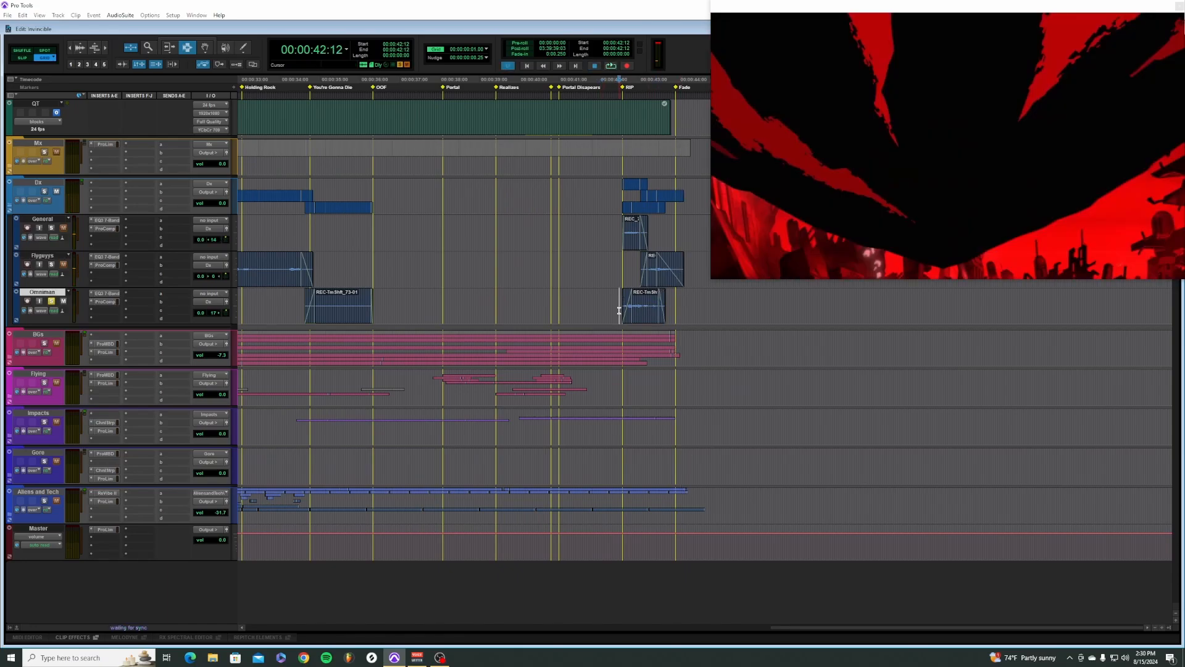
left_click(613, 243)
key("space")
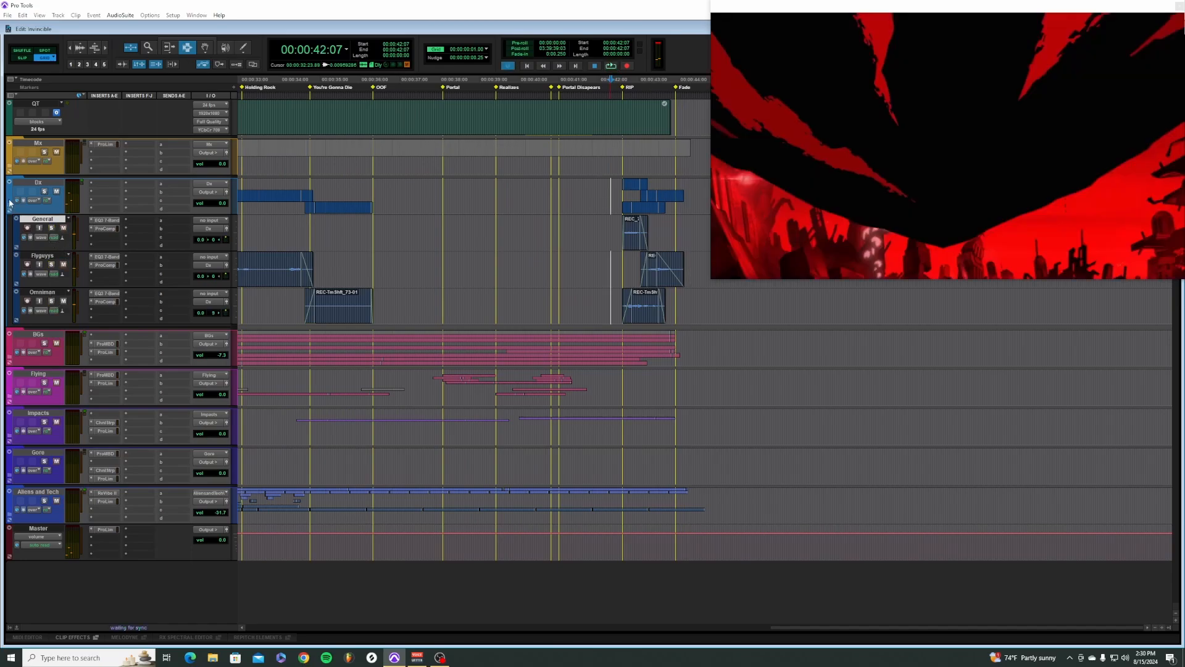
Step: Collapse the Dx folder, expand the Mx folder, and examine the Mx 1 and Mx 2 music clips back to the session start
left_click(10, 182)
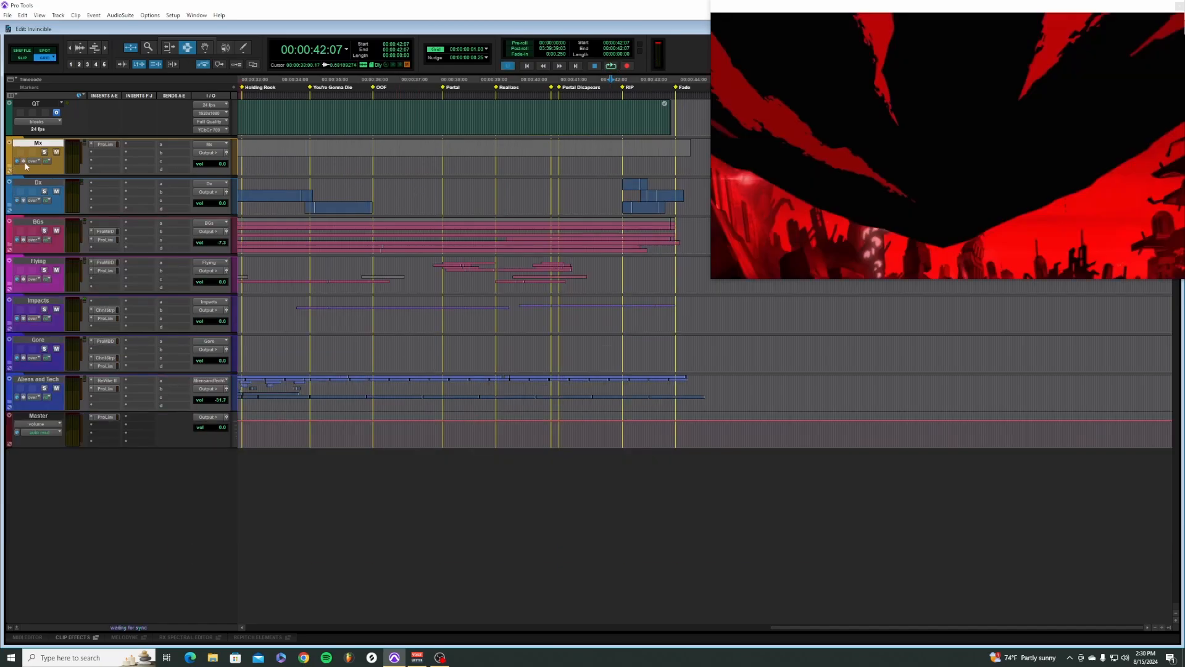
left_click(9, 165)
left_click(346, 247)
scroll(345, 241, "up", 5)
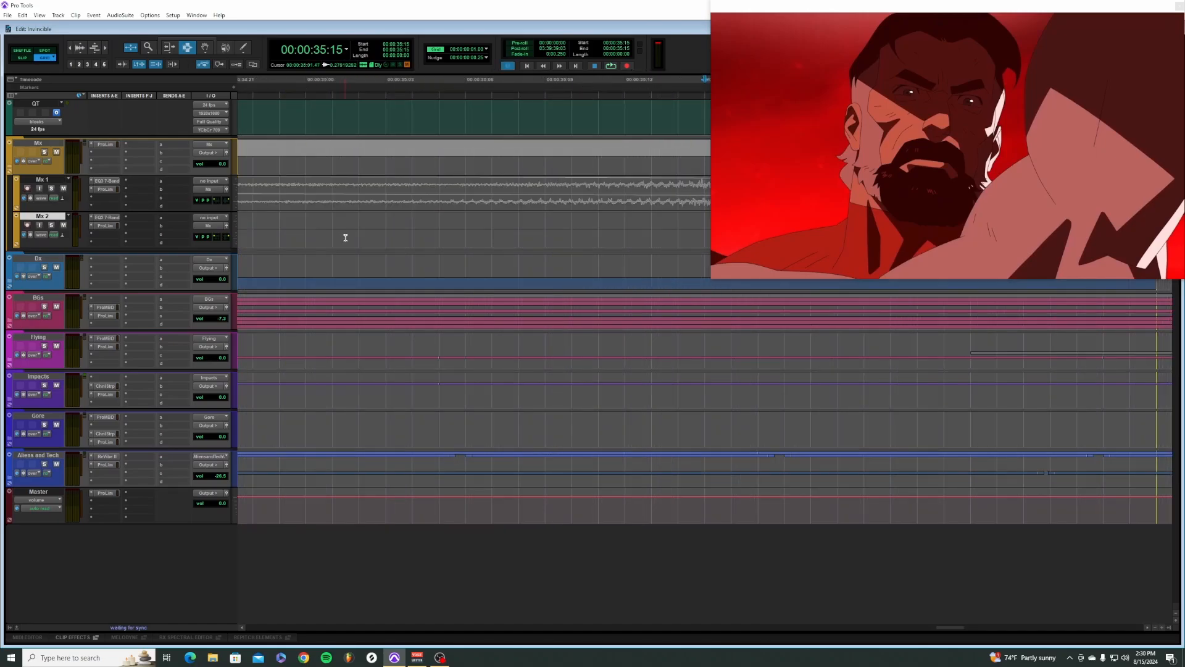
scroll(347, 238, "down", 4)
scroll(340, 239, "left", 3)
scroll(327, 238, "left", 15)
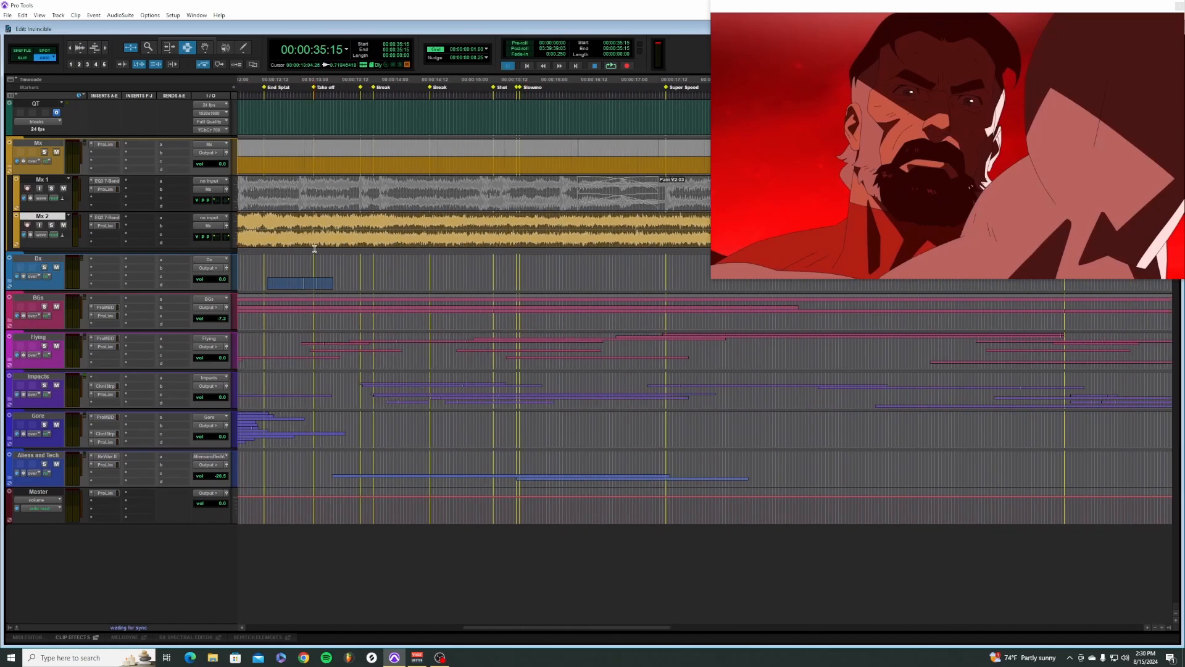
scroll(297, 230, "down", 3)
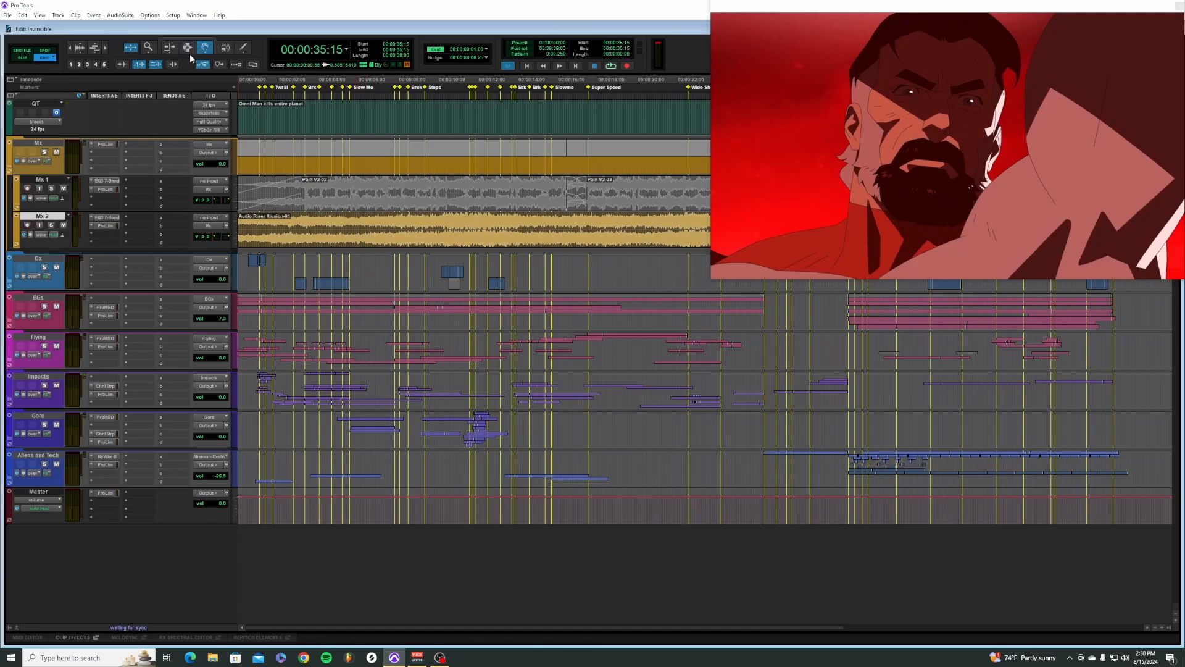
Step: Select the riser clip on Mx 2, solo that track, and play it from the session start
left_click(291, 224)
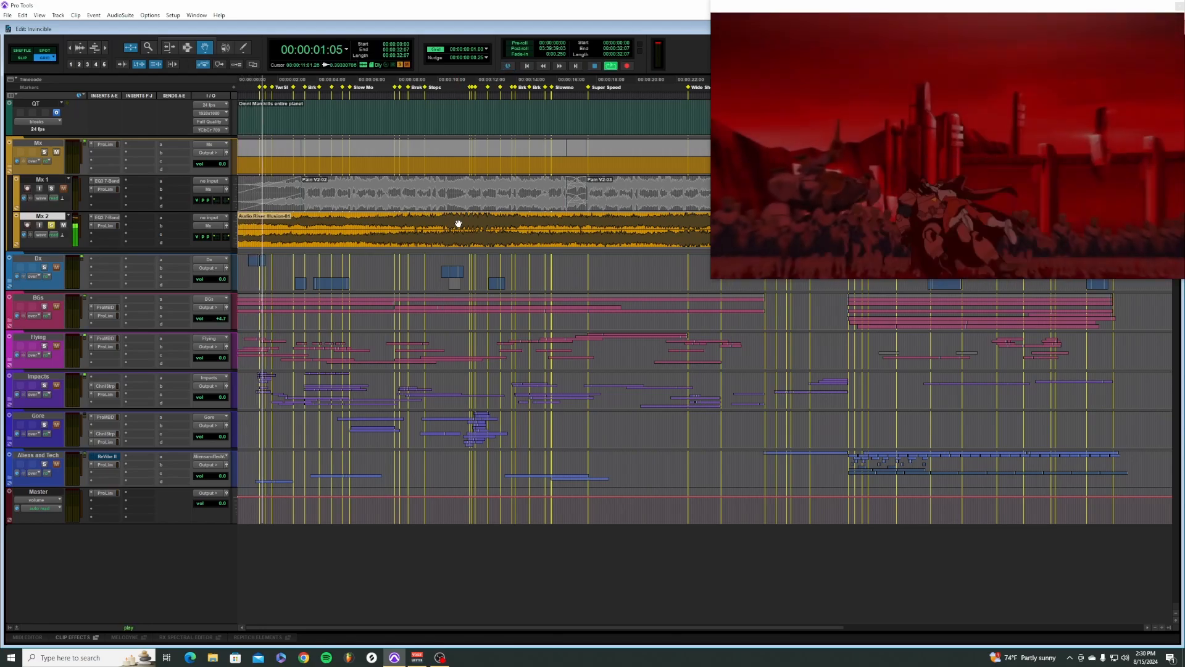
key("r")
key("r")
key("t")
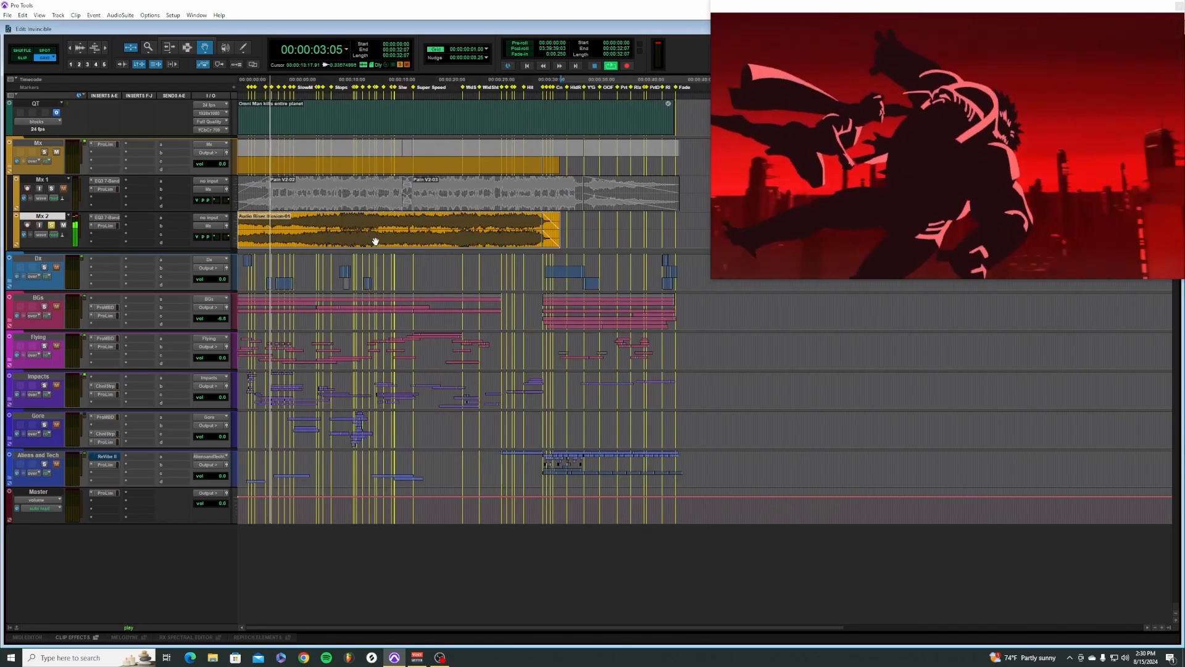
left_click(349, 245)
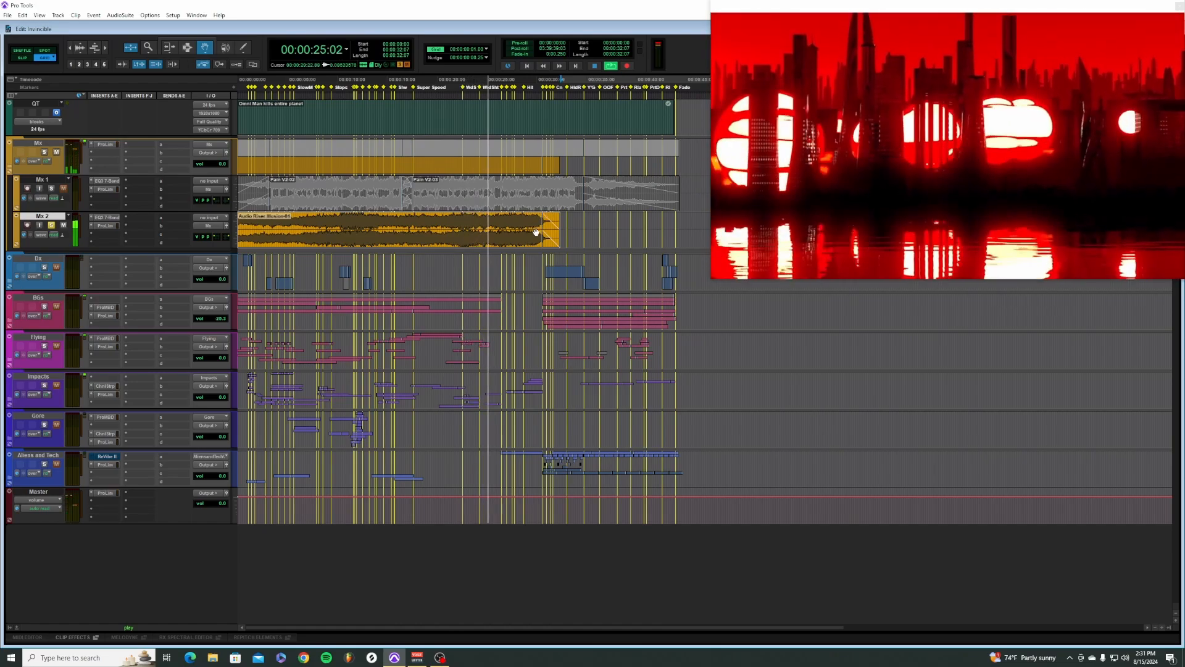
key("space")
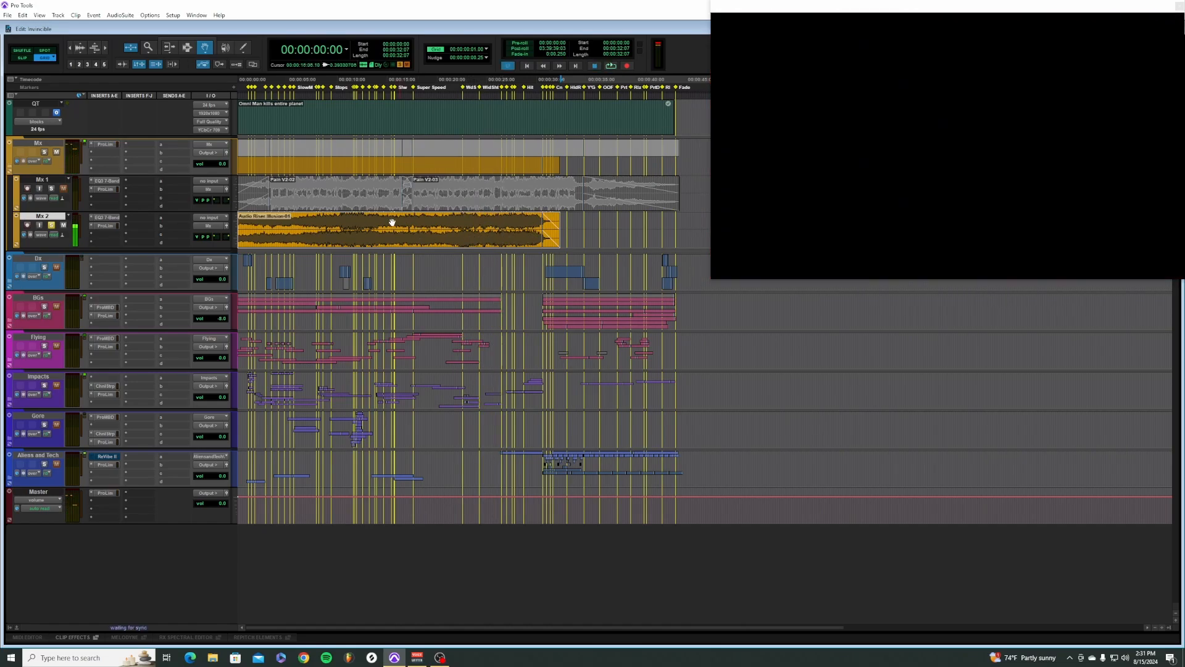
Step: Shift the riser clip on Mx 2 to start at 00:00:00:07, and deselect it
key("space")
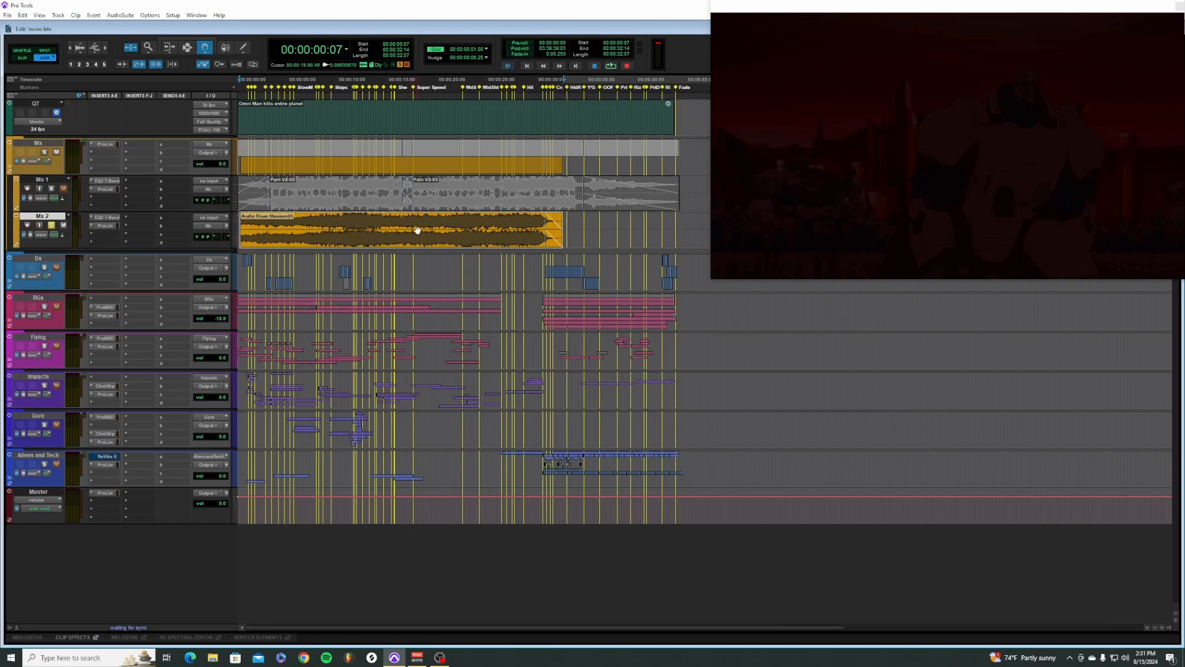
key("space")
left_click_drag(417, 231, 370, 234)
key("space")
left_click(406, 250)
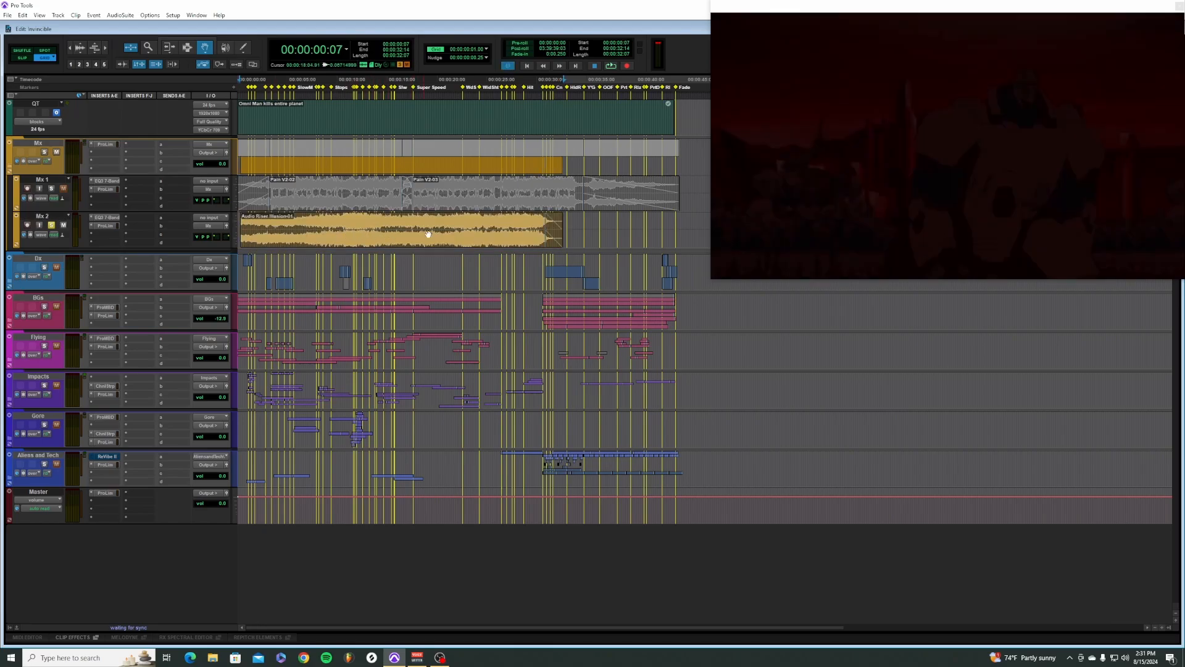
Step: Display volume automation on the tracks and place the playback position at 00:00:10:23
key("ctrl+minus")
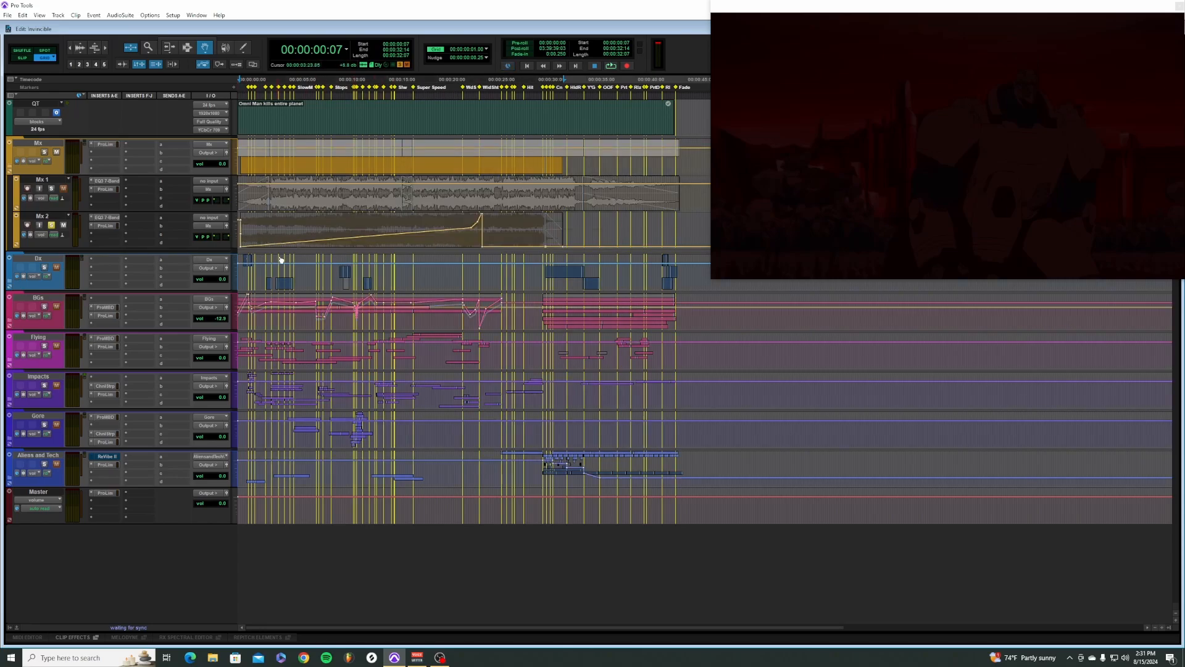
left_click(346, 86)
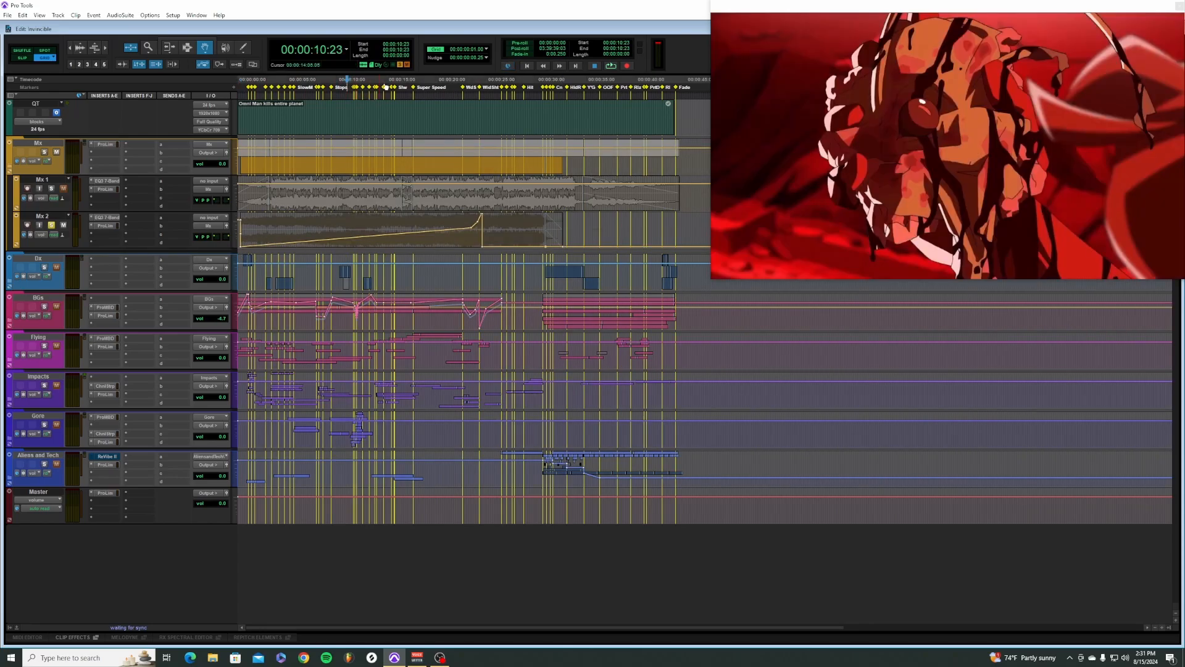
Step: Play the soloed Mx 2 riser from 00:00:10:23 through the peak of its volume automation, and stop playback
key("space")
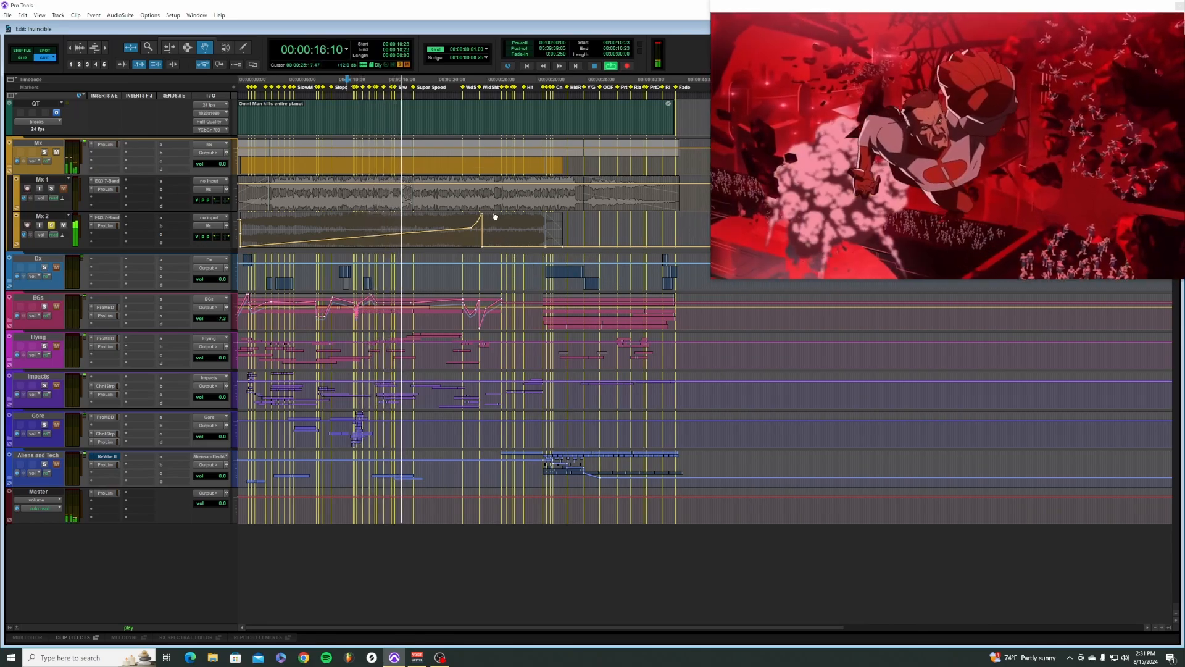
key("t")
scroll(454, 261, "right", 3)
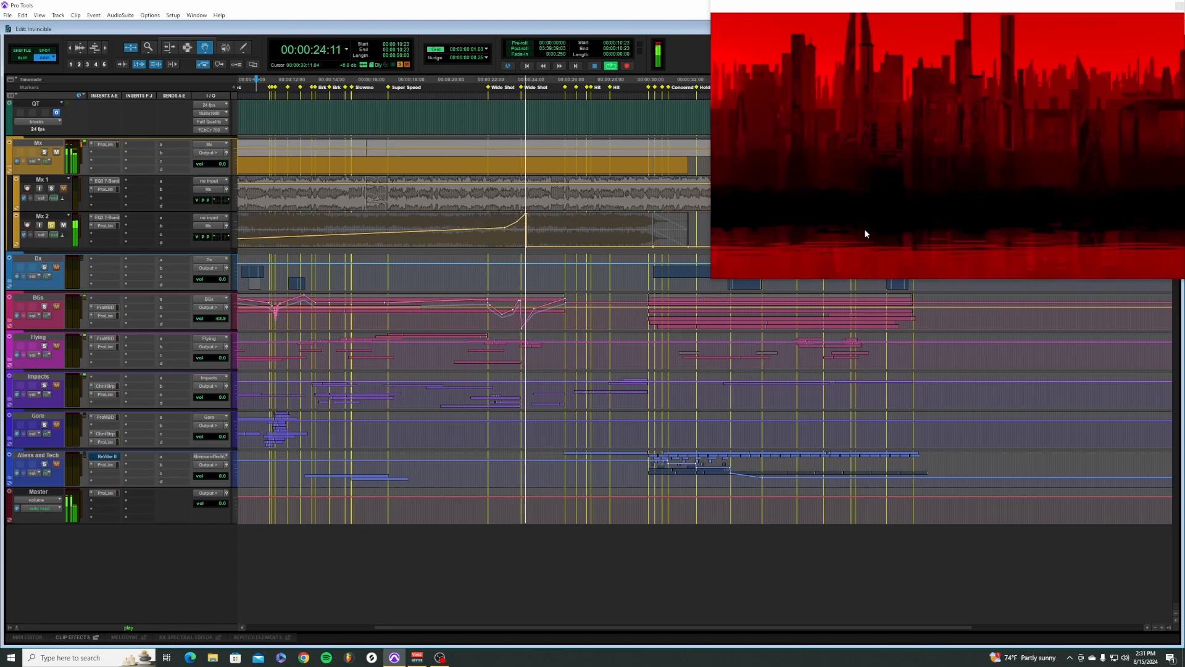
key("space")
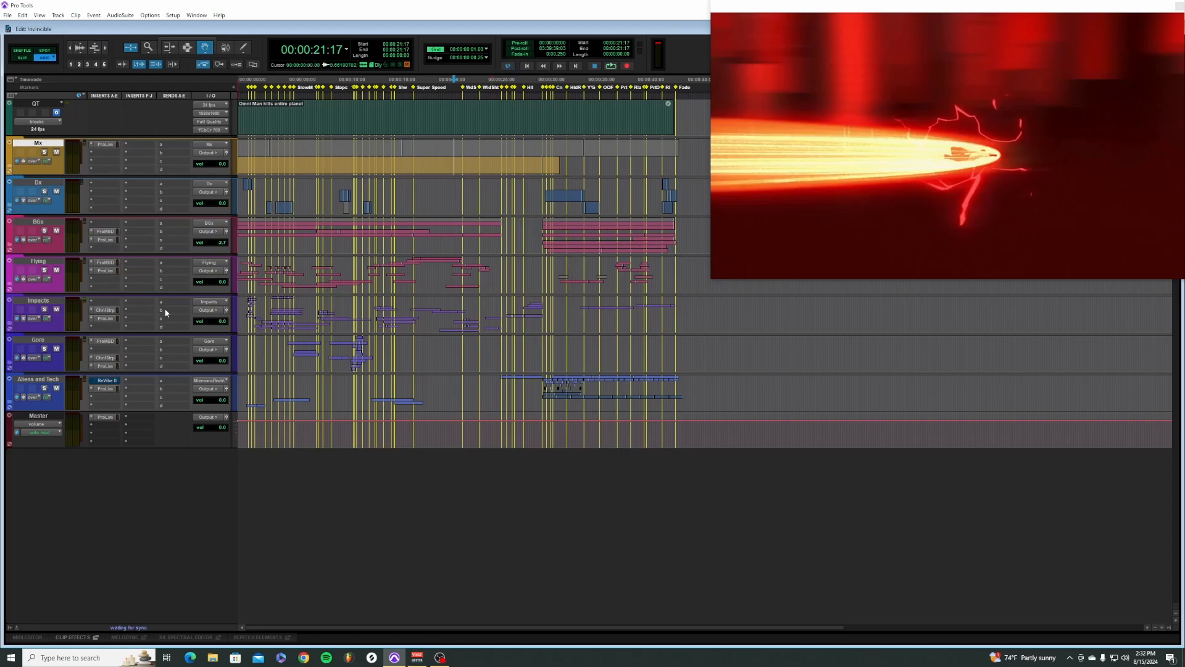
Step: Select a timeline range starting at 00:00:21:03 and play the full mix over the super-speed flight and the shots after it
left_click_drag(448, 81, 508, 83)
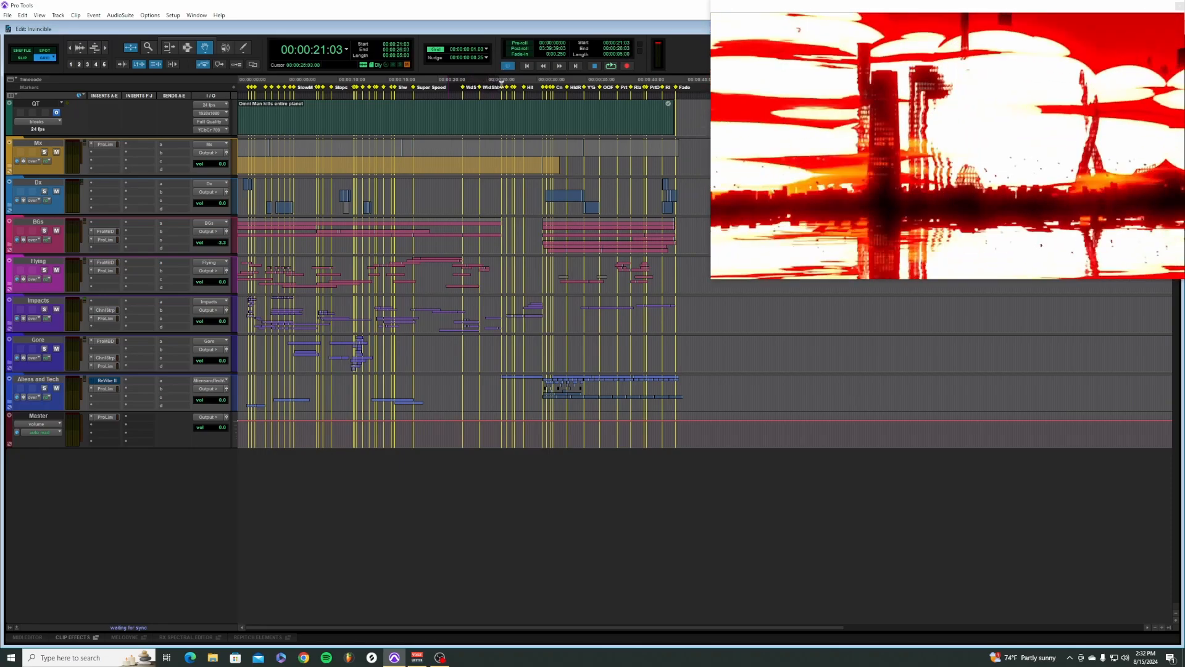
key("t")
key("t")
key("space")
scroll(420, 233, "right", 4)
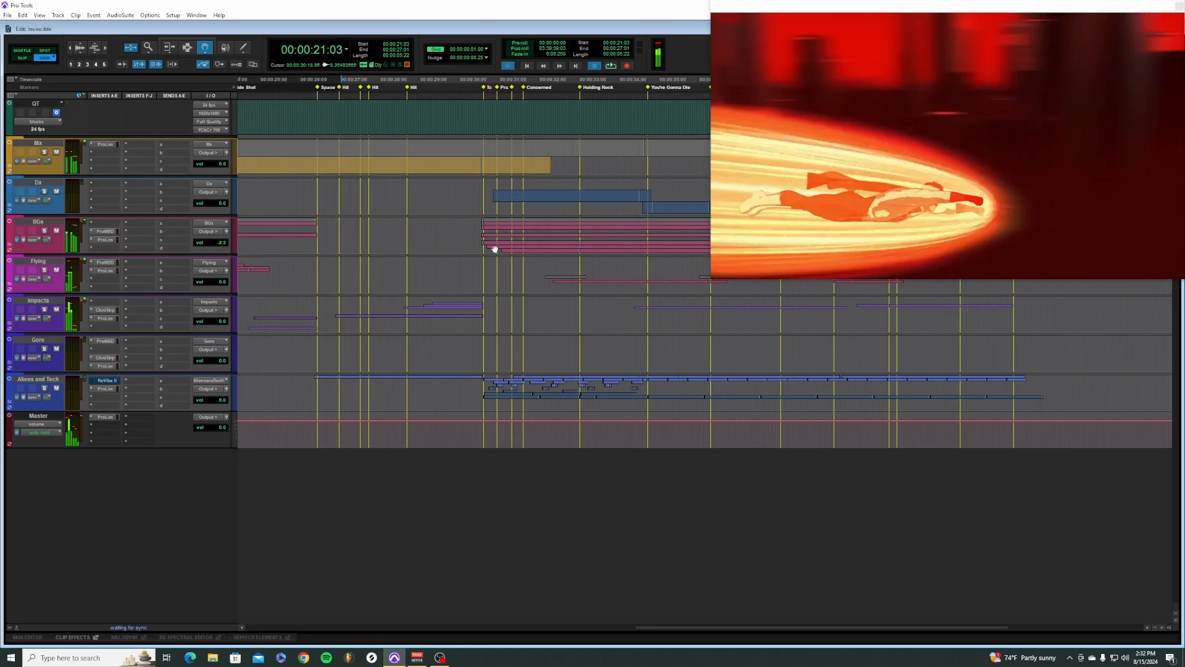
key("r")
key("r")
key("r")
key("t")
key("t")
key("t")
key("r")
key("r")
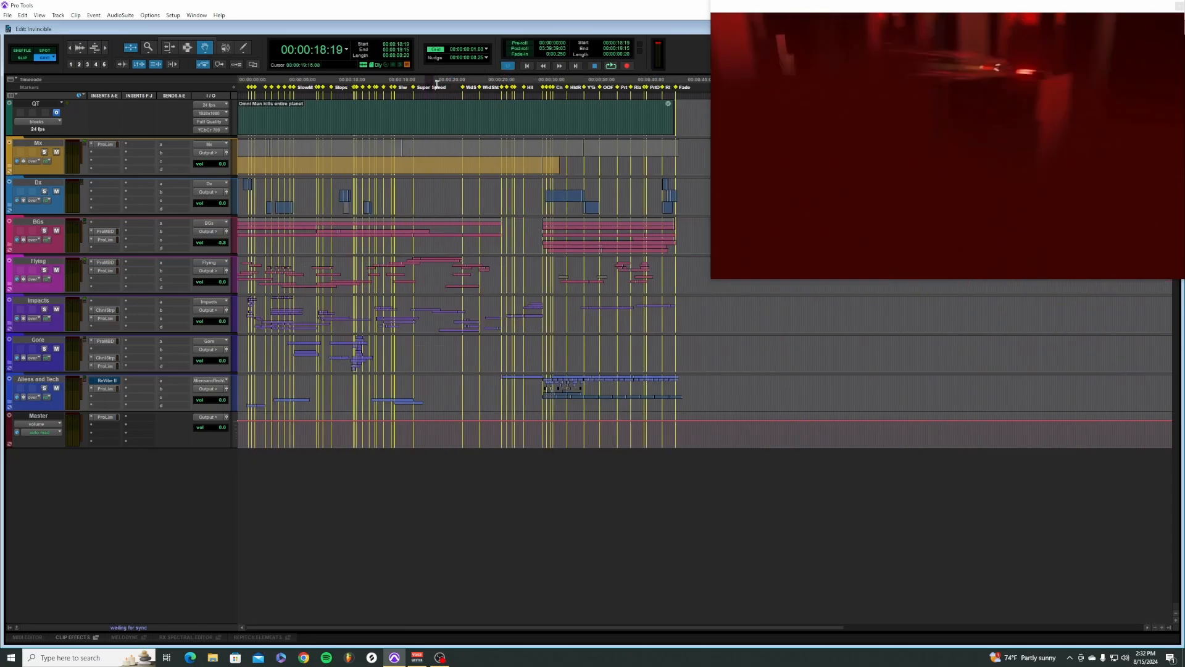
Step: Mark a short timeline range from 00:00:18:19 in the super-speed section, and return the playback position to the session start
left_click_drag(437, 84, 457, 202)
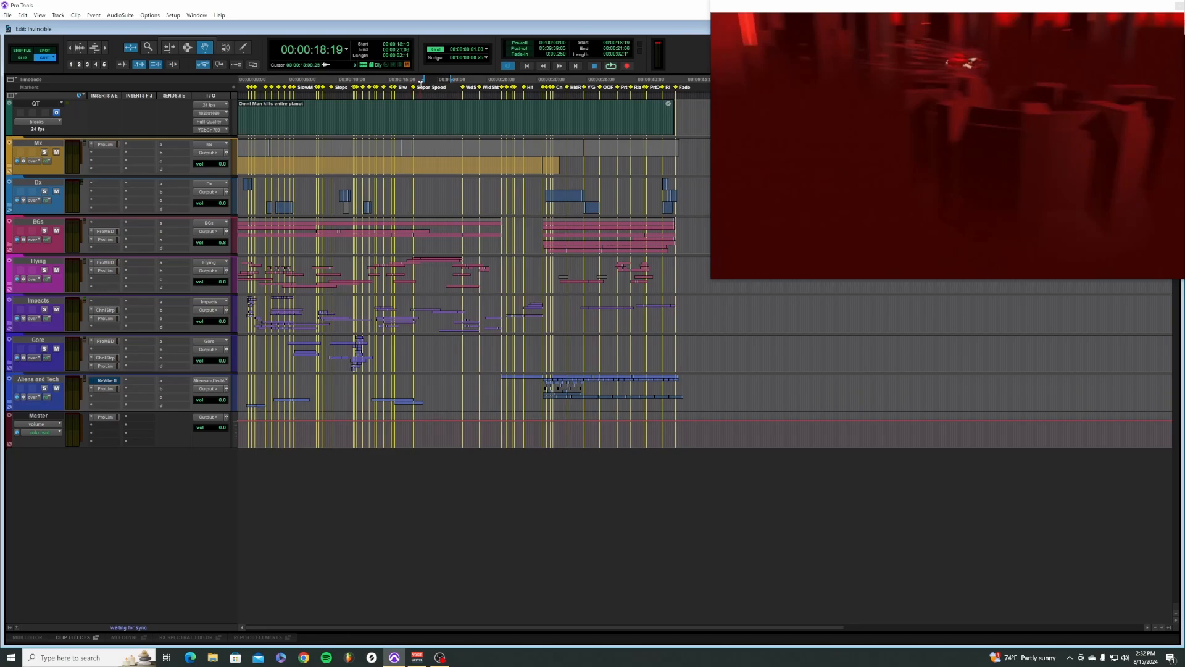
key("Return")
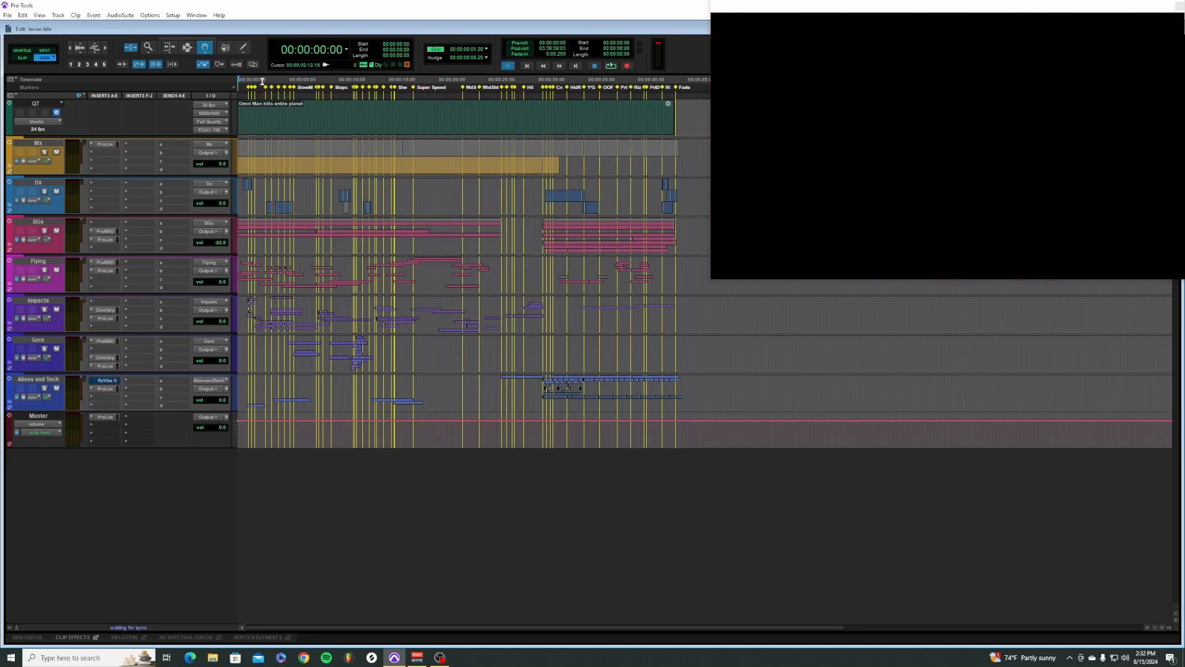